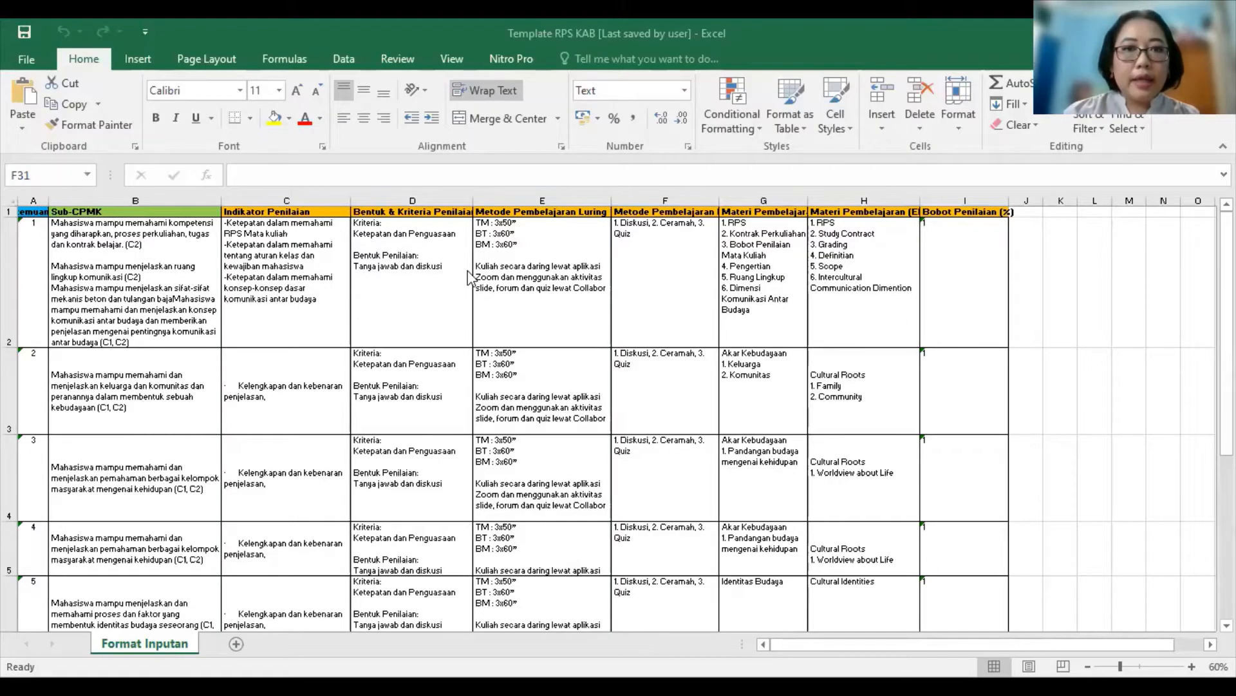
Step: Review the Format Inputan sheet from the first to the last meeting, checking the Sub-CPMK, indicator and assessment criteria cells of meeting 1
{"action": "left_click", "coordinate": [443, 304]}
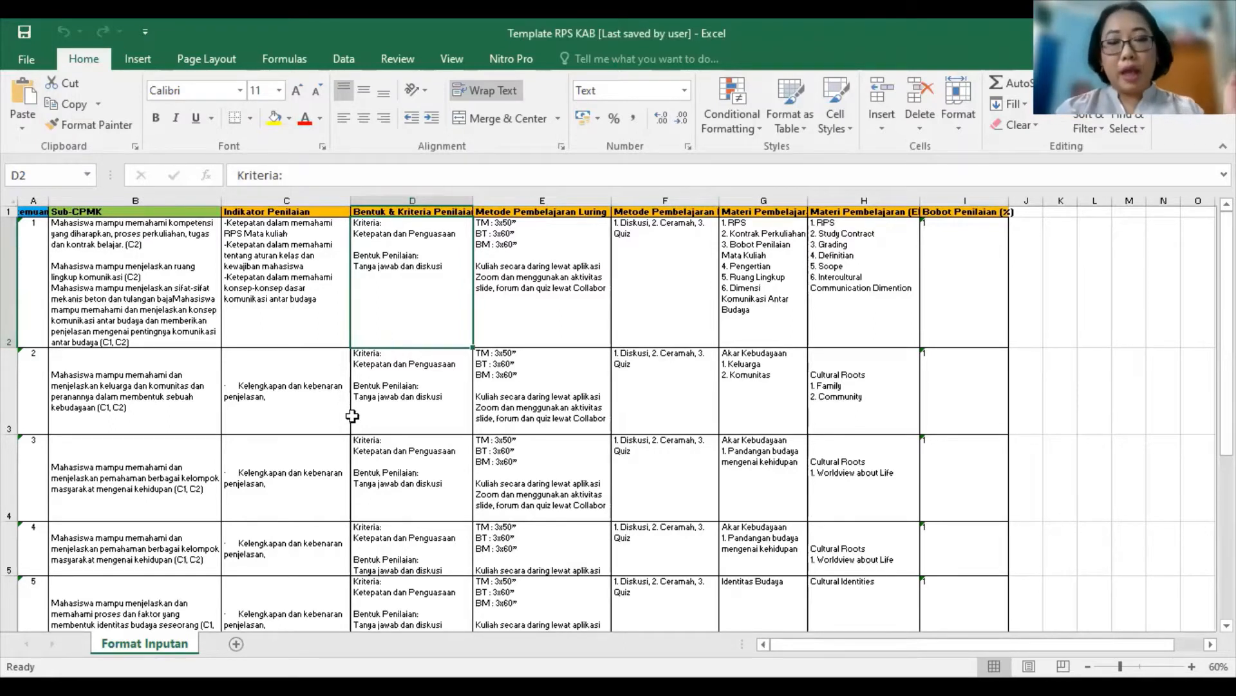
{"action": "scroll", "coordinate": [353, 415], "scroll_direction": "down", "scroll_amount": 5}
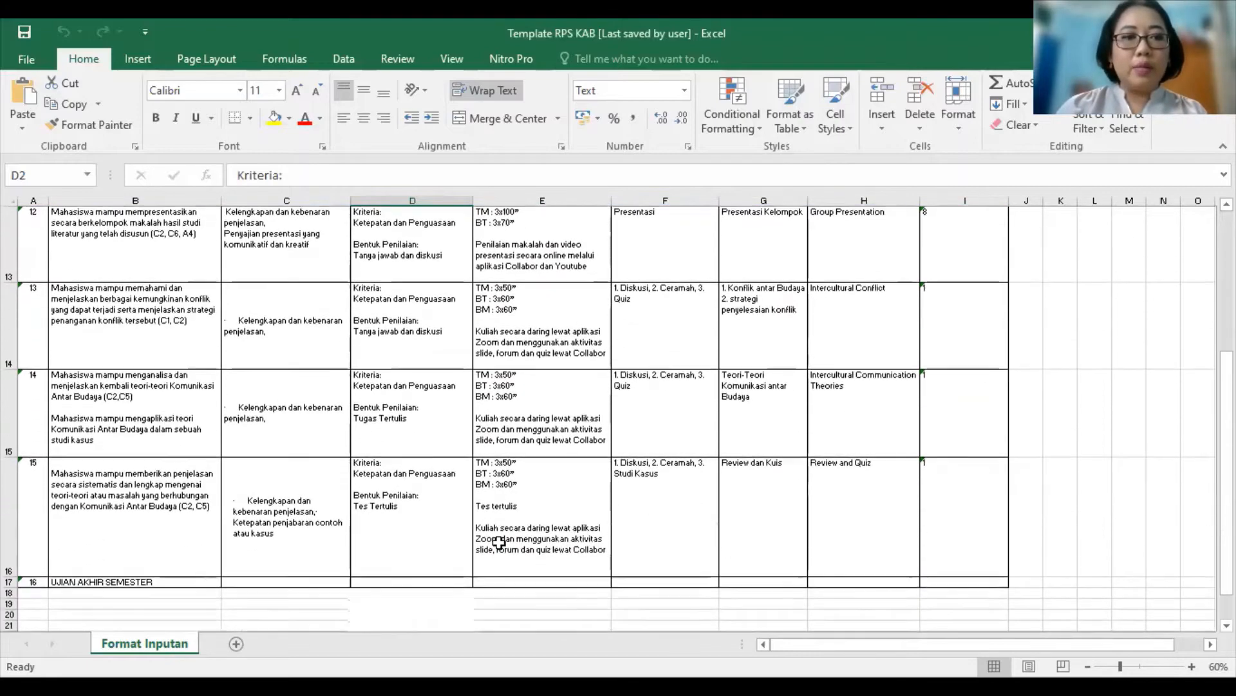
{"action": "scroll", "coordinate": [553, 519], "scroll_direction": "up", "scroll_amount": 3}
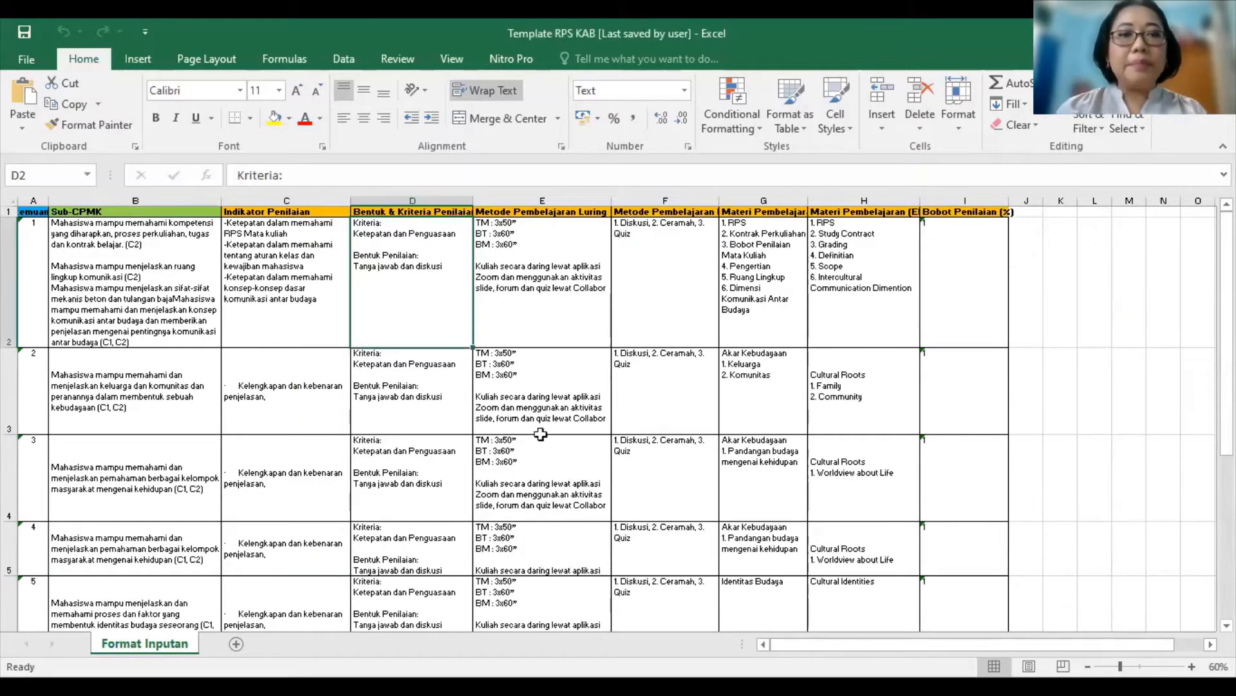
{"action": "left_click", "coordinate": [185, 314]}
{"action": "left_click", "coordinate": [291, 318]}
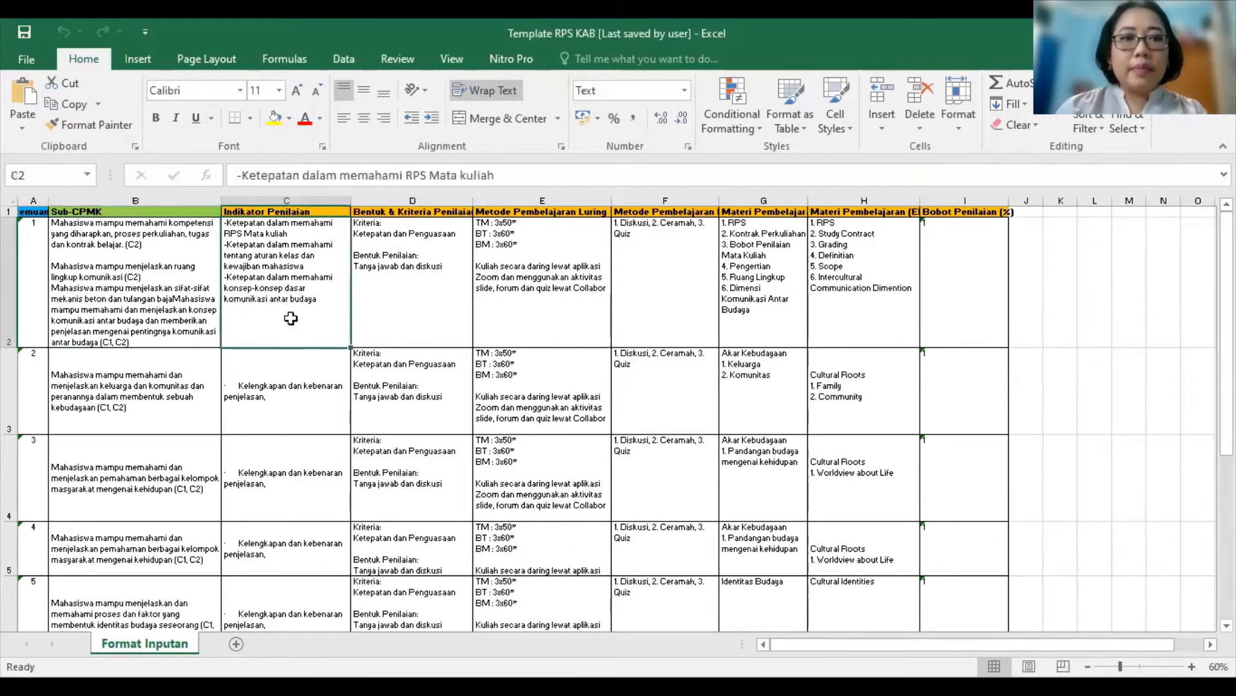
{"action": "left_click", "coordinate": [180, 328]}
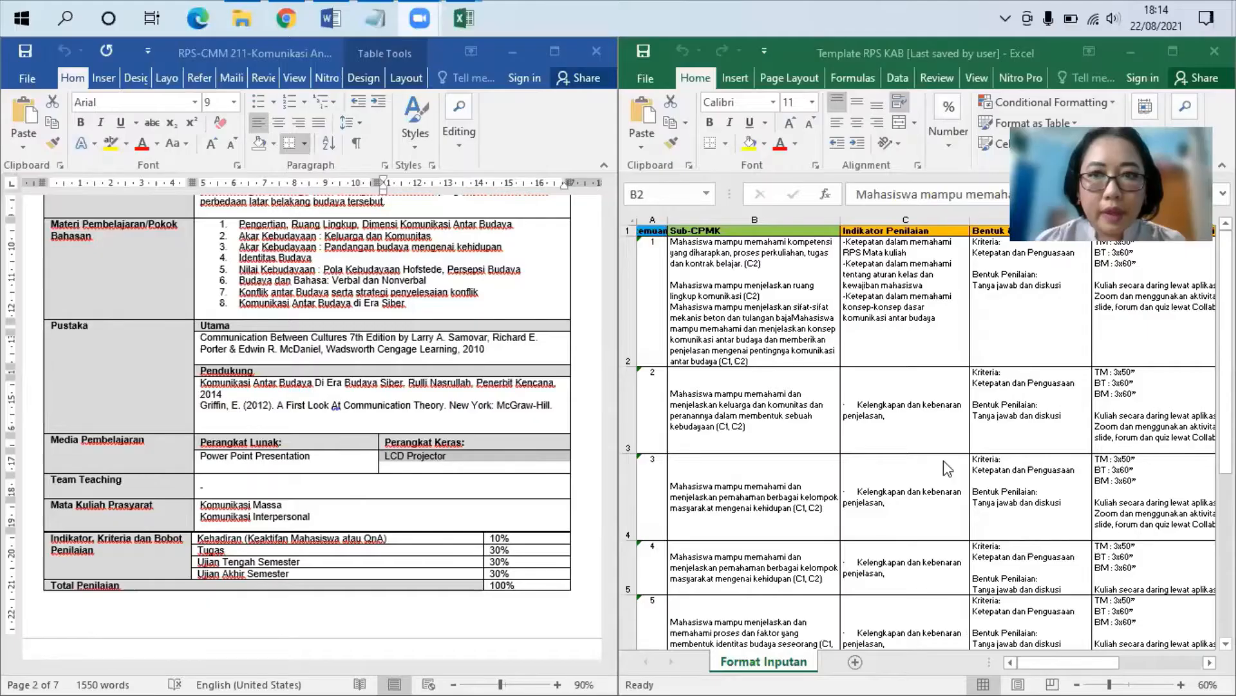
Step: Look through the RPS document in Word and locate the weekly lesson plan table starting at week 1
{"action": "scroll", "coordinate": [368, 383], "scroll_direction": "up", "scroll_amount": 4}
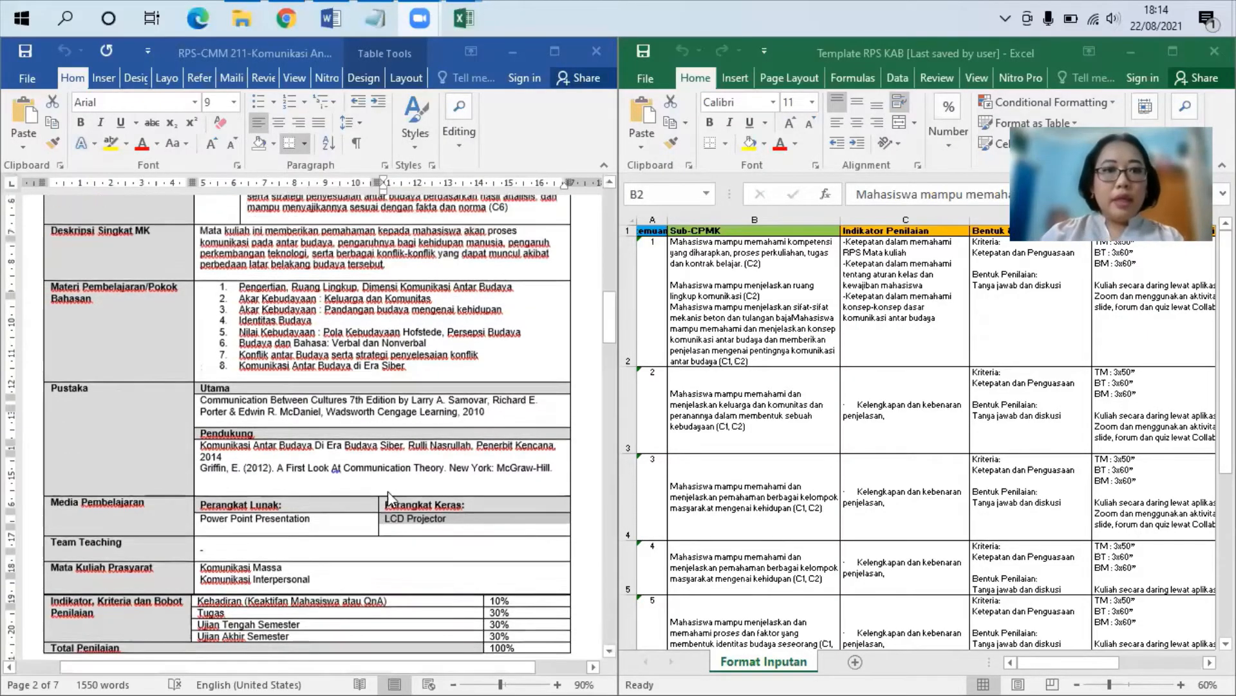
{"action": "left_click", "coordinate": [412, 54]}
{"action": "scroll", "coordinate": [459, 460], "scroll_direction": "up", "scroll_amount": 3}
{"action": "scroll", "coordinate": [460, 460], "scroll_direction": "up", "scroll_amount": 4}
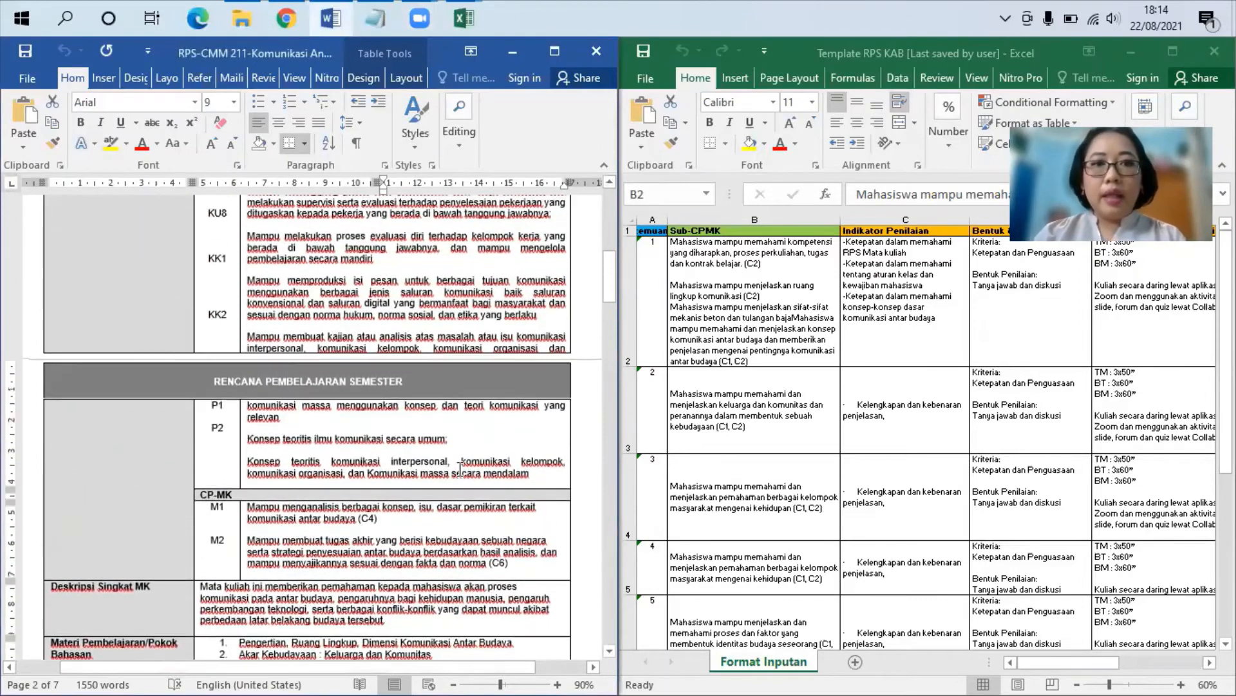
{"action": "scroll", "coordinate": [193, 361], "scroll_direction": "down", "scroll_amount": 20}
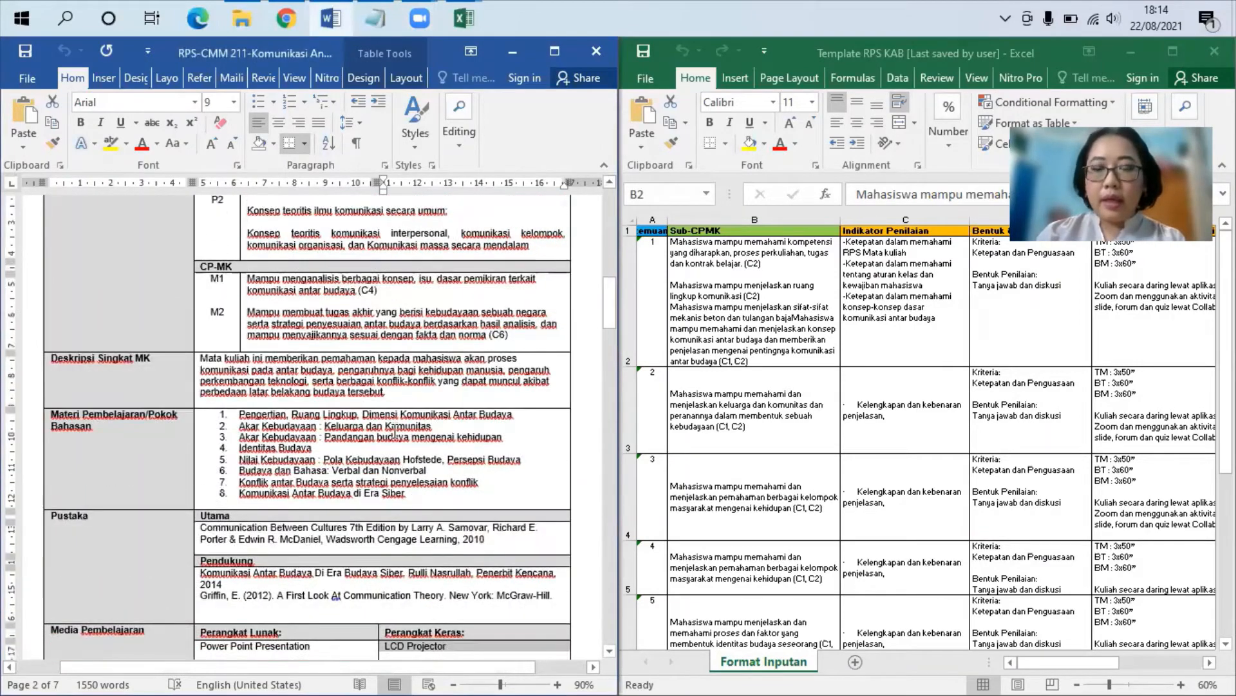
{"action": "scroll", "coordinate": [395, 434], "scroll_direction": "down", "scroll_amount": 6}
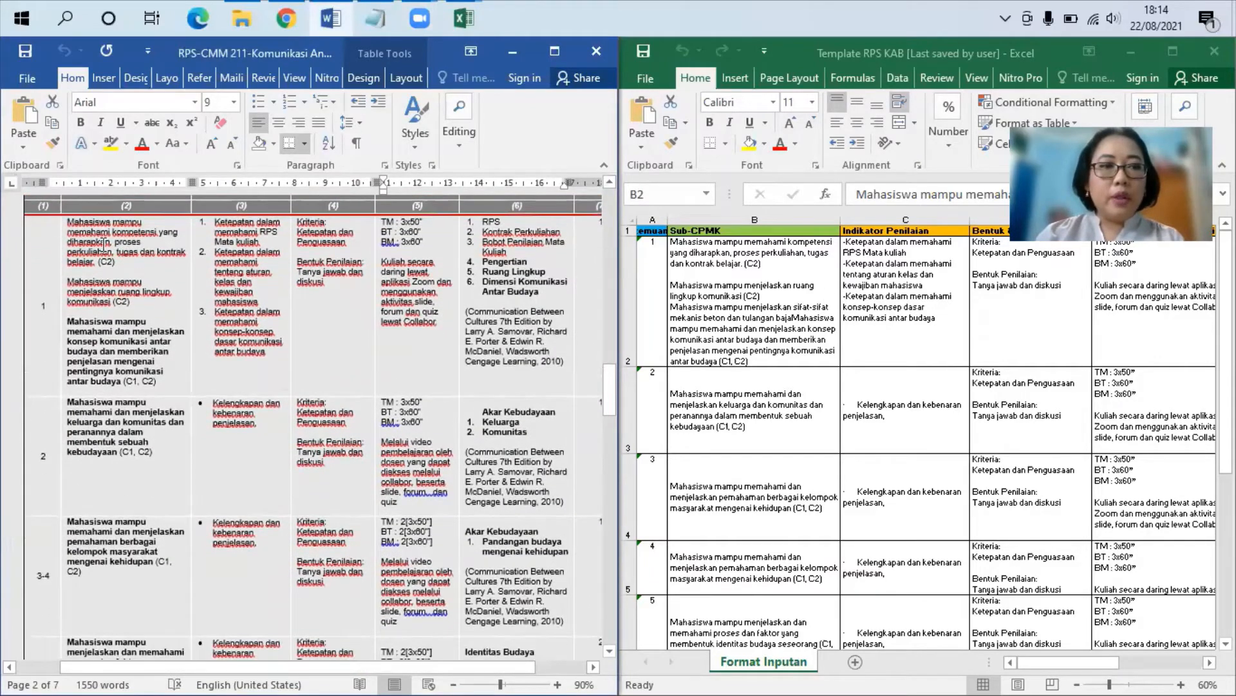
{"action": "scroll", "coordinate": [98, 380], "scroll_direction": "up", "scroll_amount": 1}
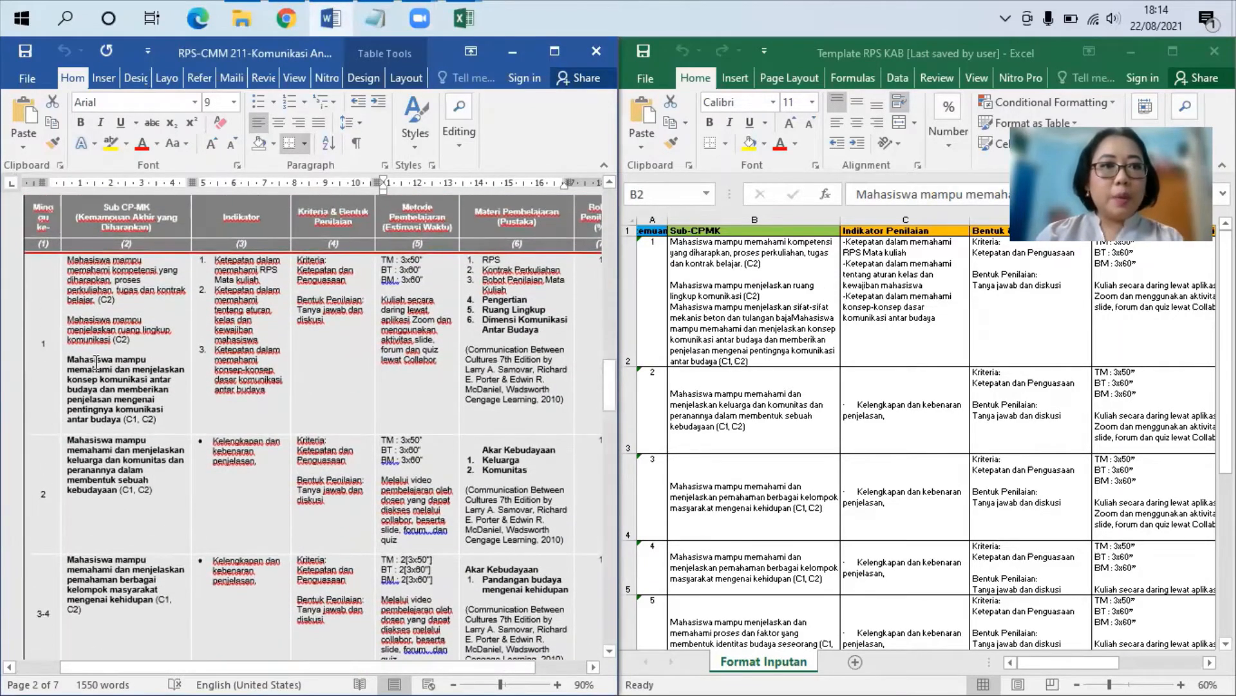
Step: Compare the Sub-CPMK entries for weeks 1 and 2 in the Word table with the matching cells in the Excel template
{"action": "left_click", "coordinate": [62, 272]}
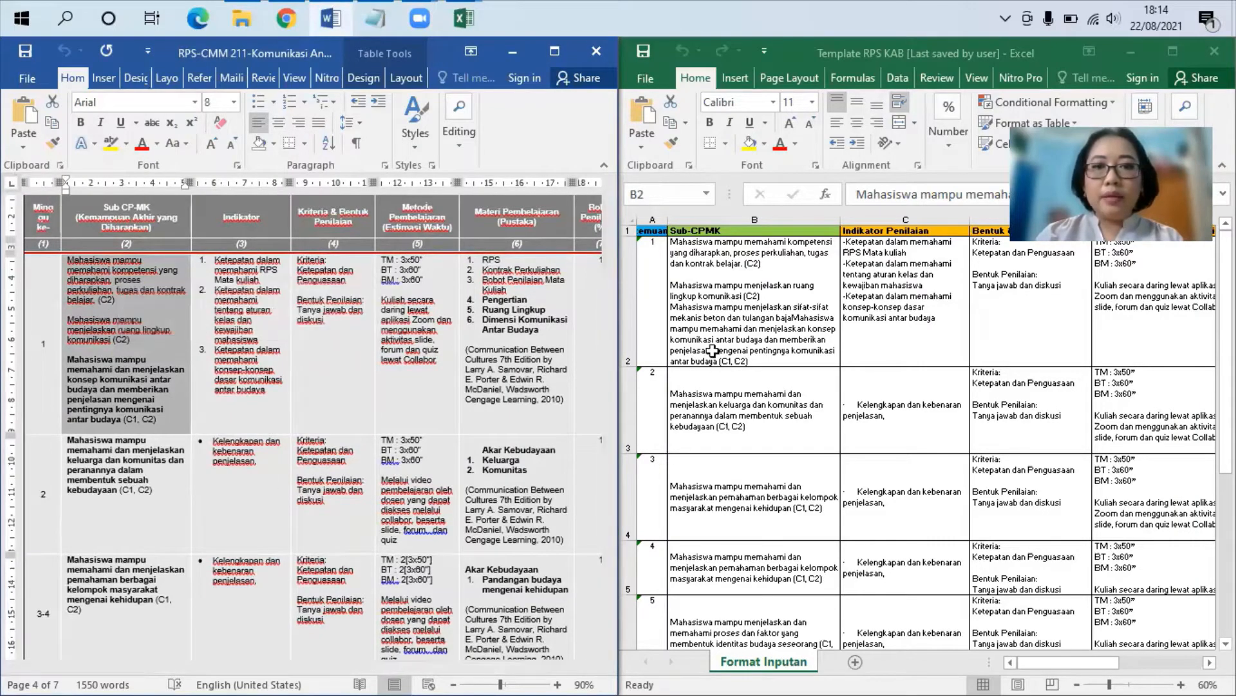
{"action": "left_click", "coordinate": [801, 284]}
{"action": "left_click", "coordinate": [127, 477]}
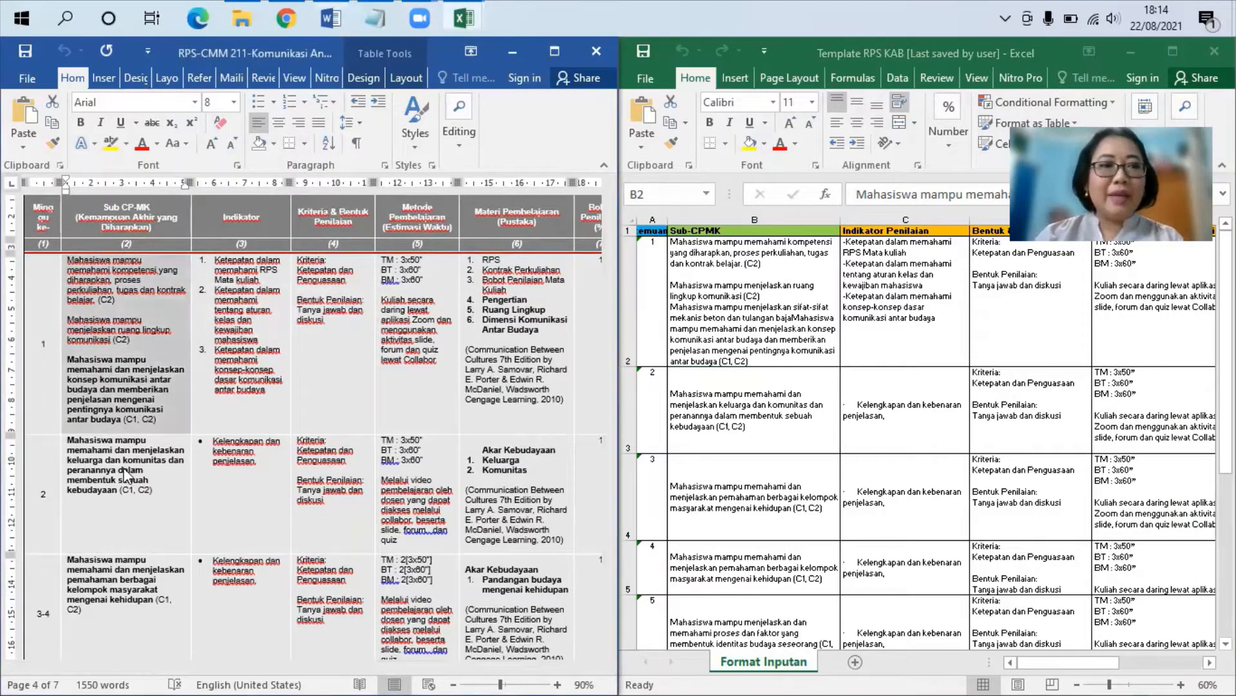
{"action": "left_click", "coordinate": [114, 489]}
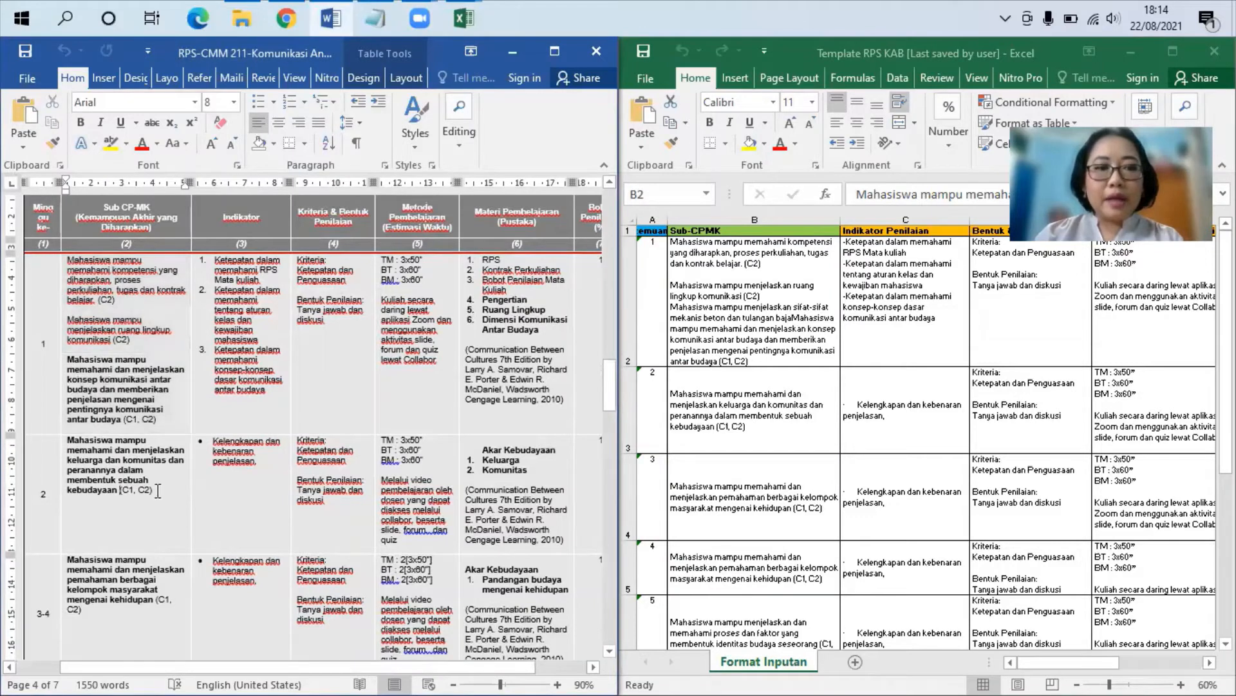
{"action": "left_click", "coordinate": [773, 431]}
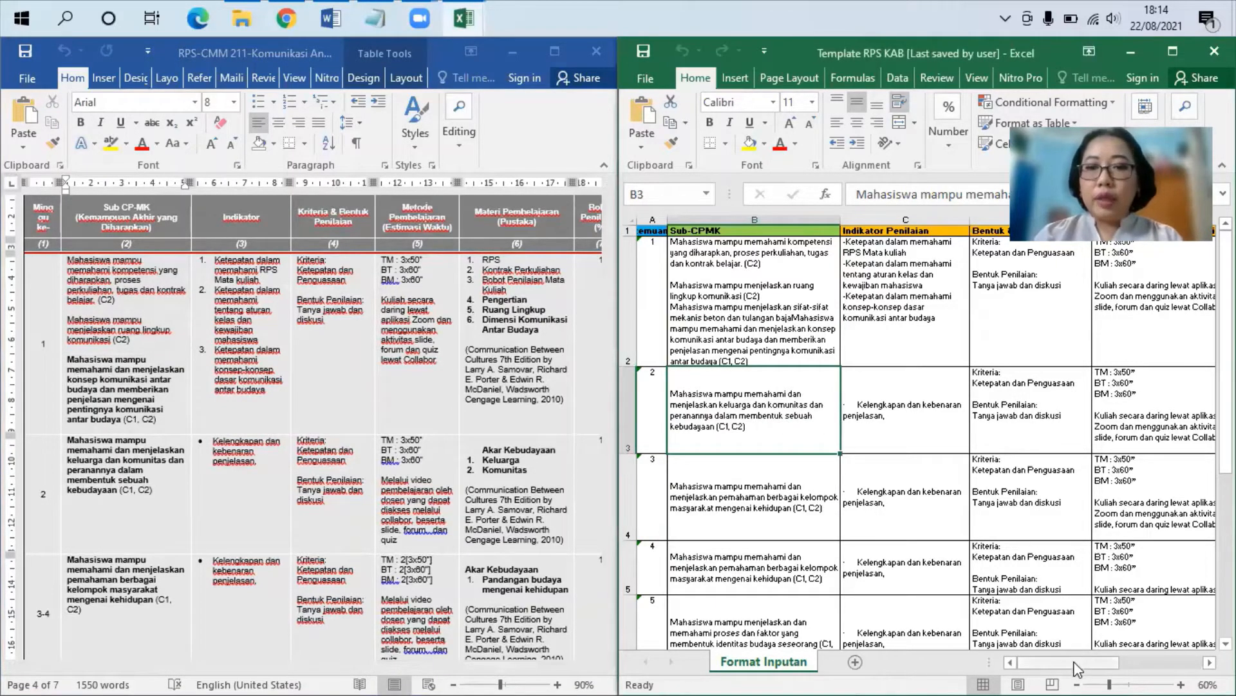
Step: Compare week 1's indicator and its assessment form and criteria in the Word table with the matching Excel cells
{"action": "left_click", "coordinate": [930, 322]}
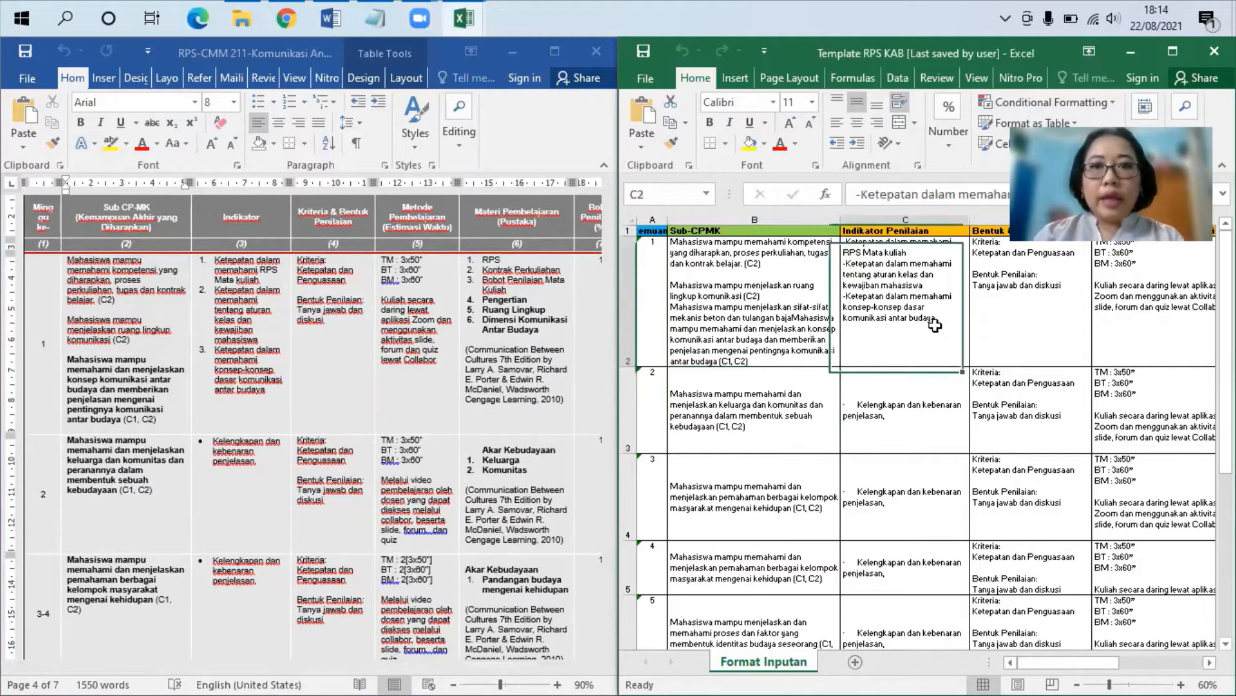
{"action": "left_click", "coordinate": [269, 331]}
{"action": "left_click", "coordinate": [242, 303]}
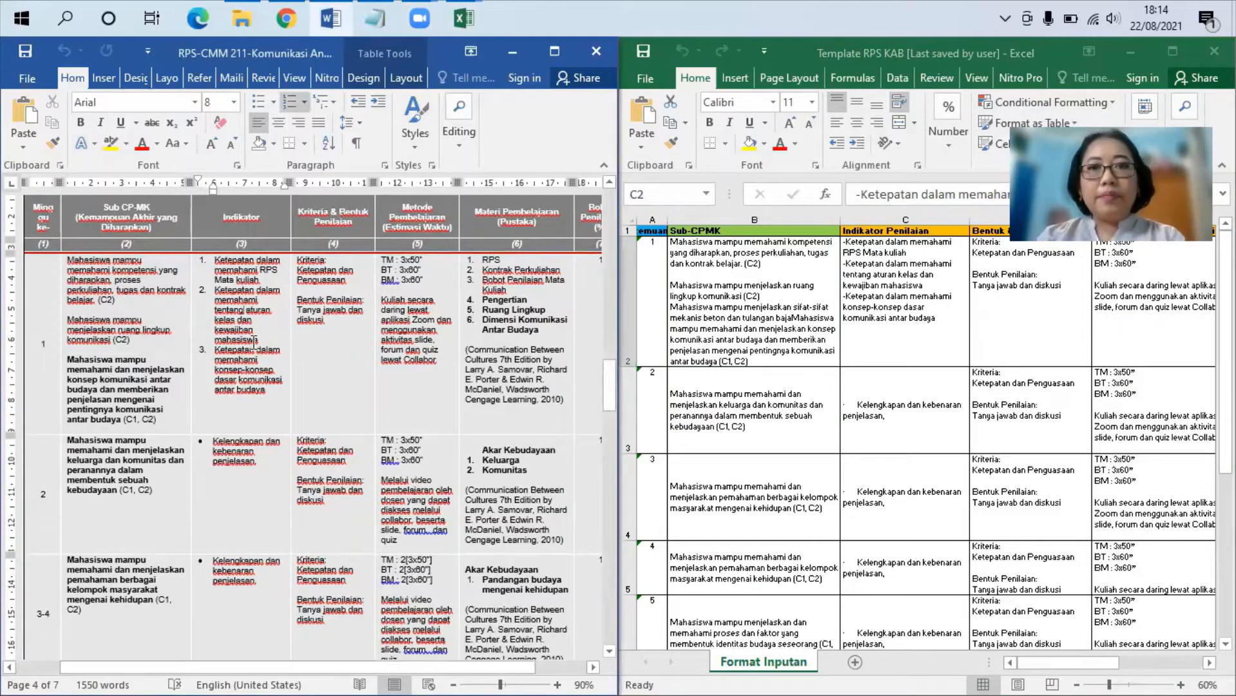
{"action": "left_click", "coordinate": [1016, 288]}
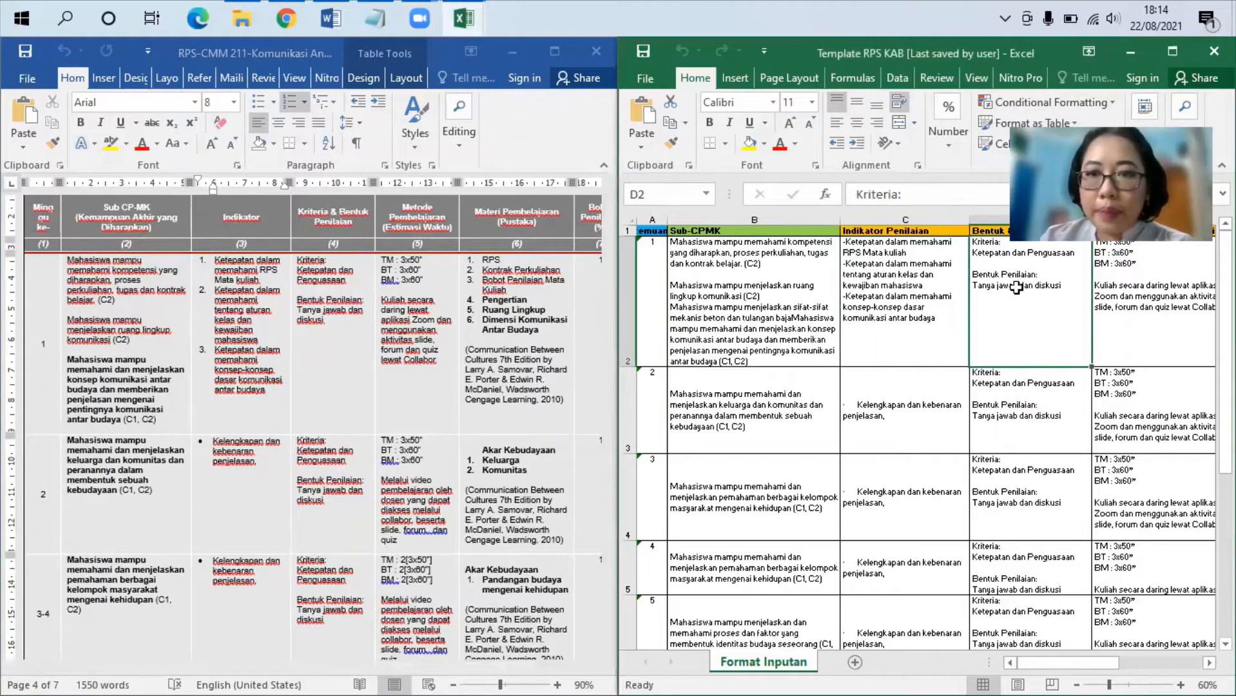
{"action": "left_click", "coordinate": [315, 284]}
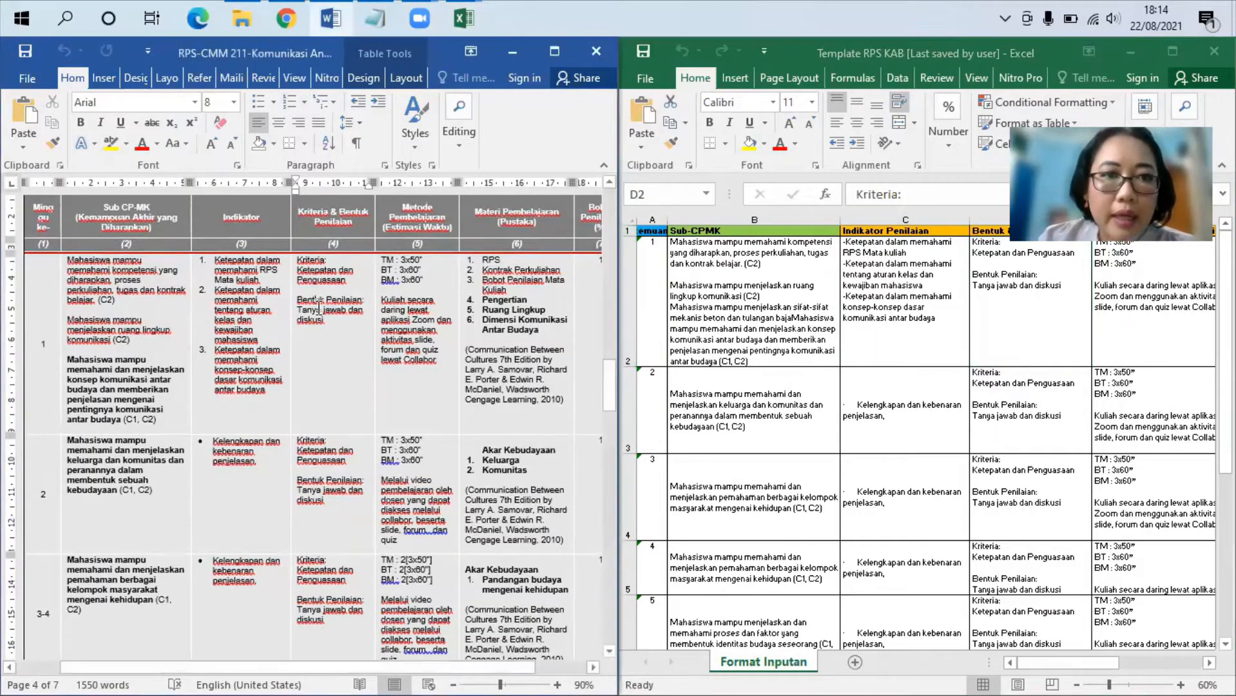
{"action": "left_click_drag", "start_coordinate": [334, 324], "coordinate": [295, 257]}
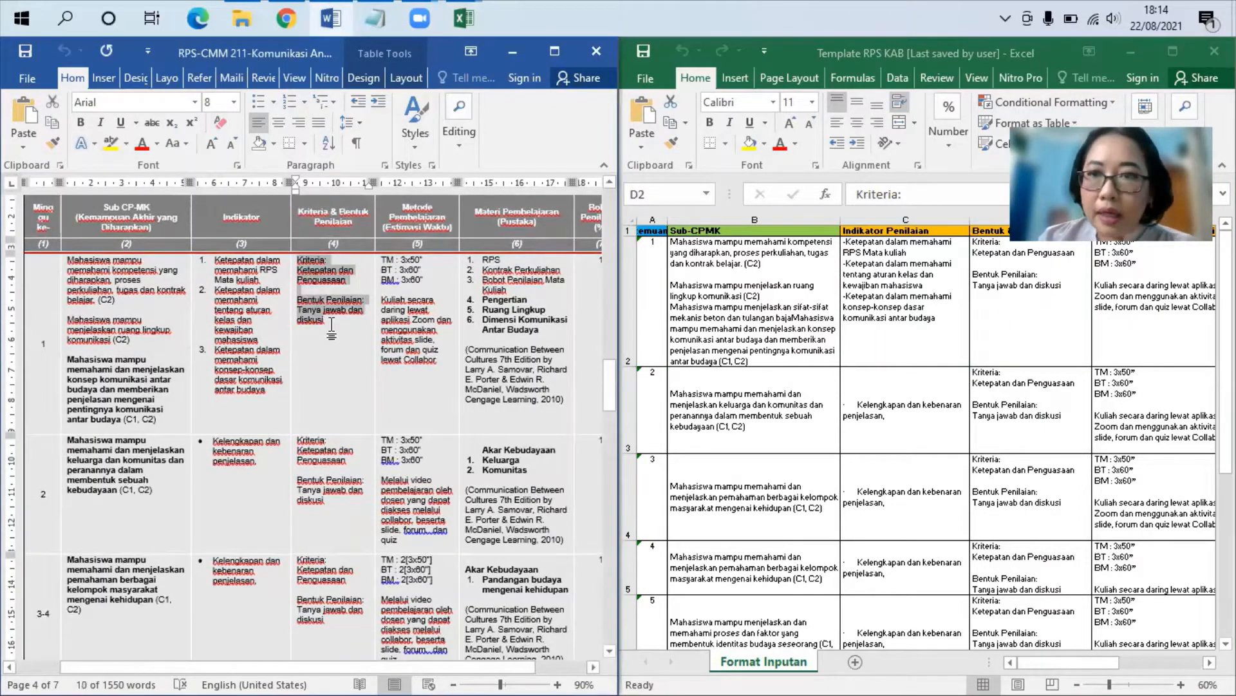
{"action": "left_click", "coordinate": [332, 326]}
Step: Compare week 1's learning method in the Word table with the Metode Pembelajaran Luring cell, and check the adjacent learning method cell
{"action": "left_click", "coordinate": [1098, 673]}
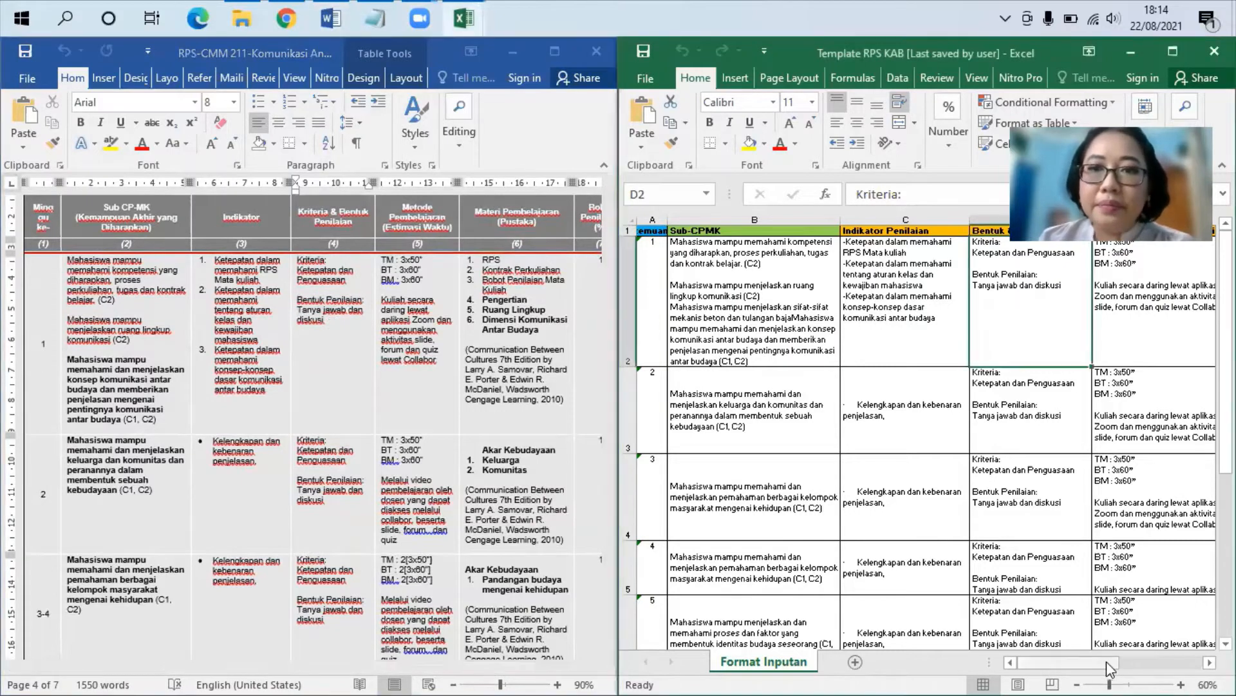
{"action": "left_click_drag", "start_coordinate": [1063, 663], "coordinate": [1136, 672]}
{"action": "left_click", "coordinate": [716, 347]}
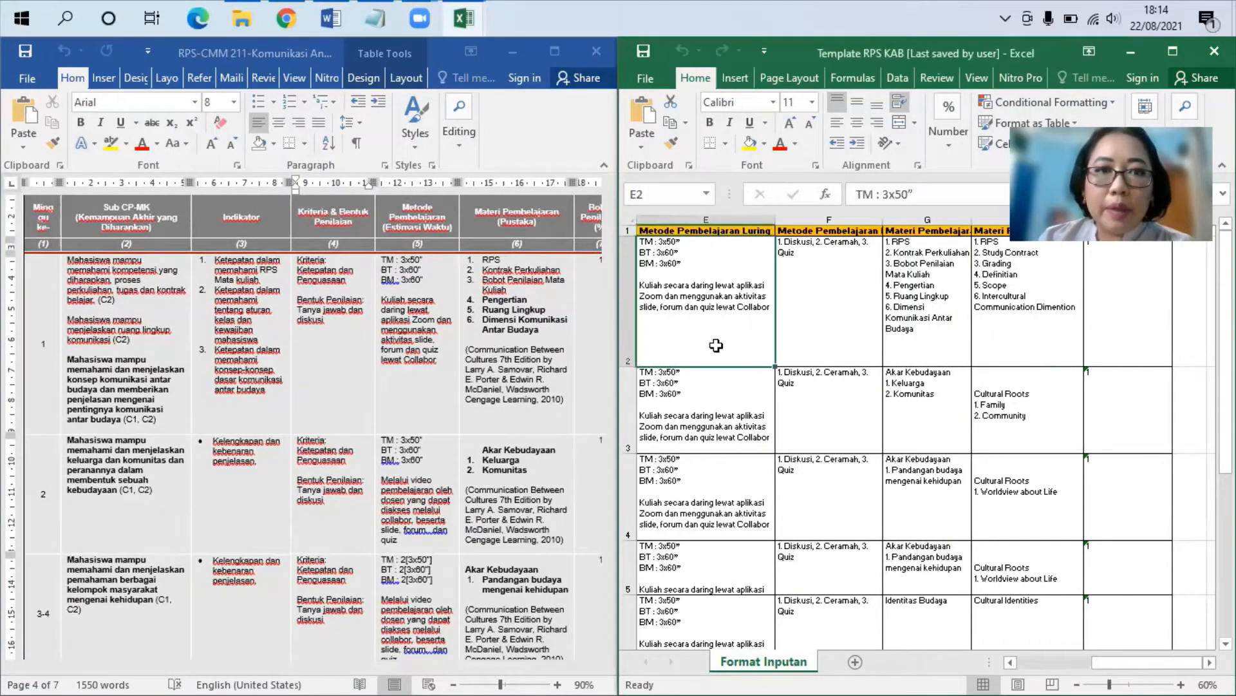
{"action": "left_click", "coordinate": [417, 380]}
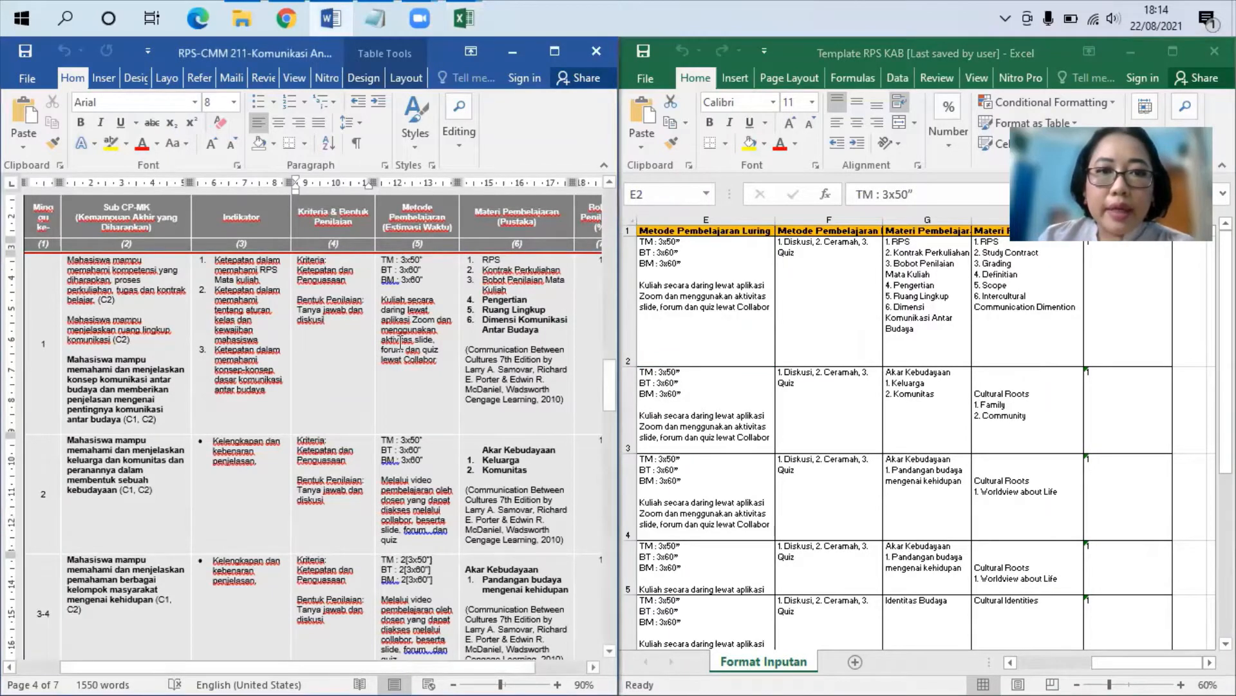
{"action": "left_click", "coordinate": [733, 329]}
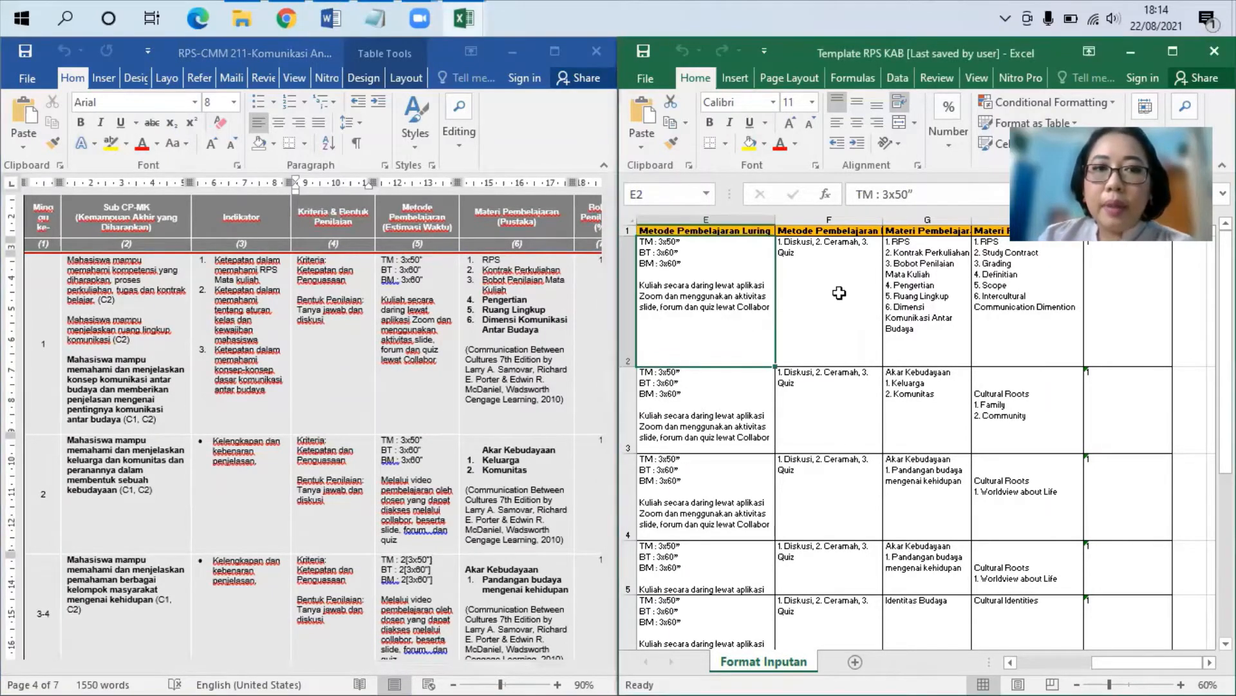
{"action": "left_click", "coordinate": [839, 293]}
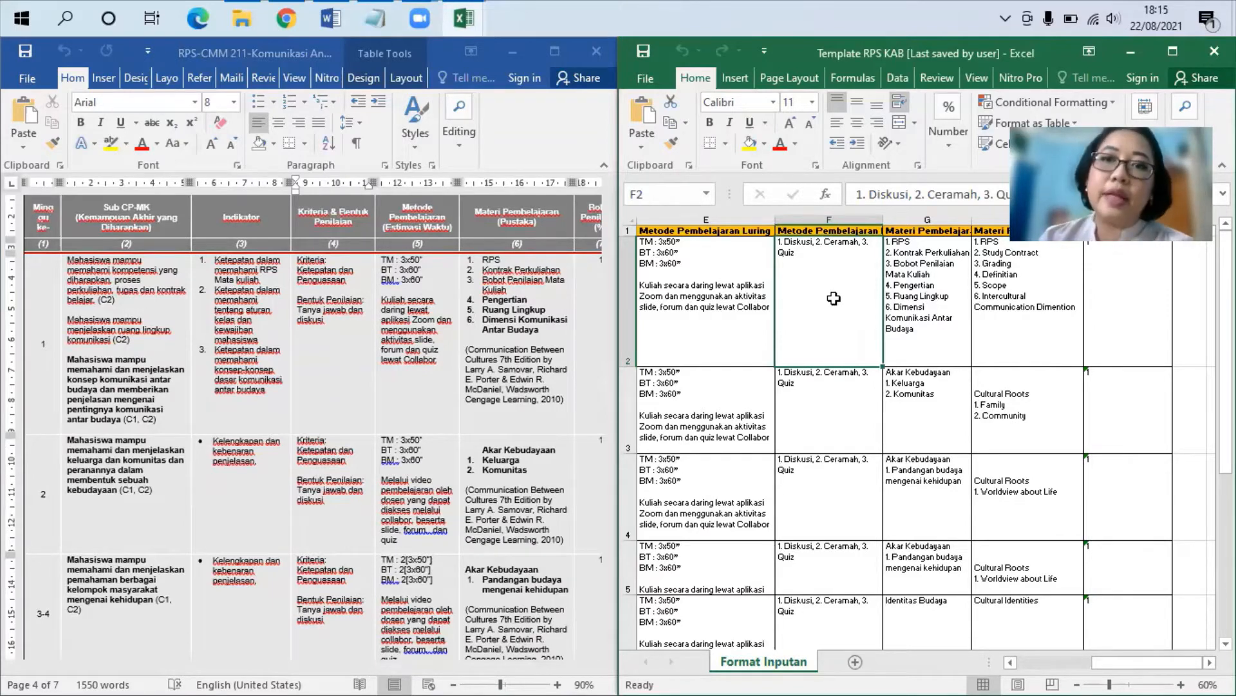
Step: Compare week 1's learning material list in the Word table with the Indonesian and English Materi Pembelajaran cells in Excel
{"action": "left_click", "coordinate": [928, 289]}
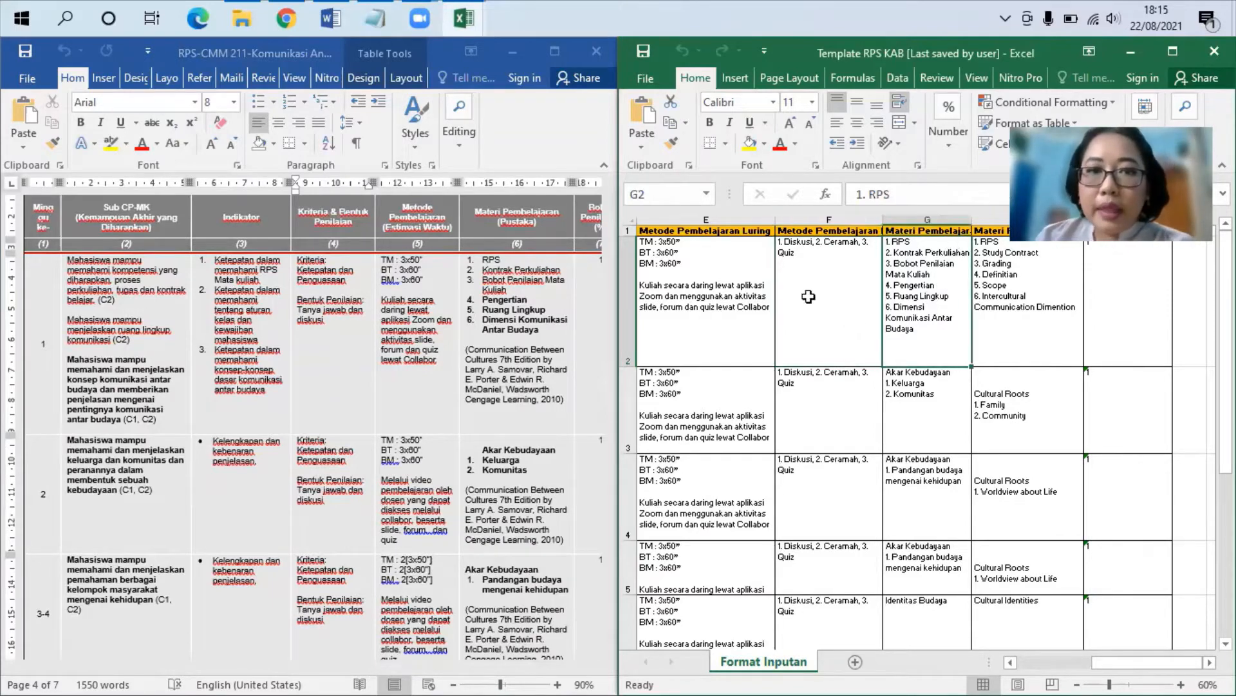
{"action": "left_click", "coordinate": [517, 299]}
{"action": "left_click", "coordinate": [540, 310]}
{"action": "left_click_drag", "start_coordinate": [553, 333], "coordinate": [482, 259]}
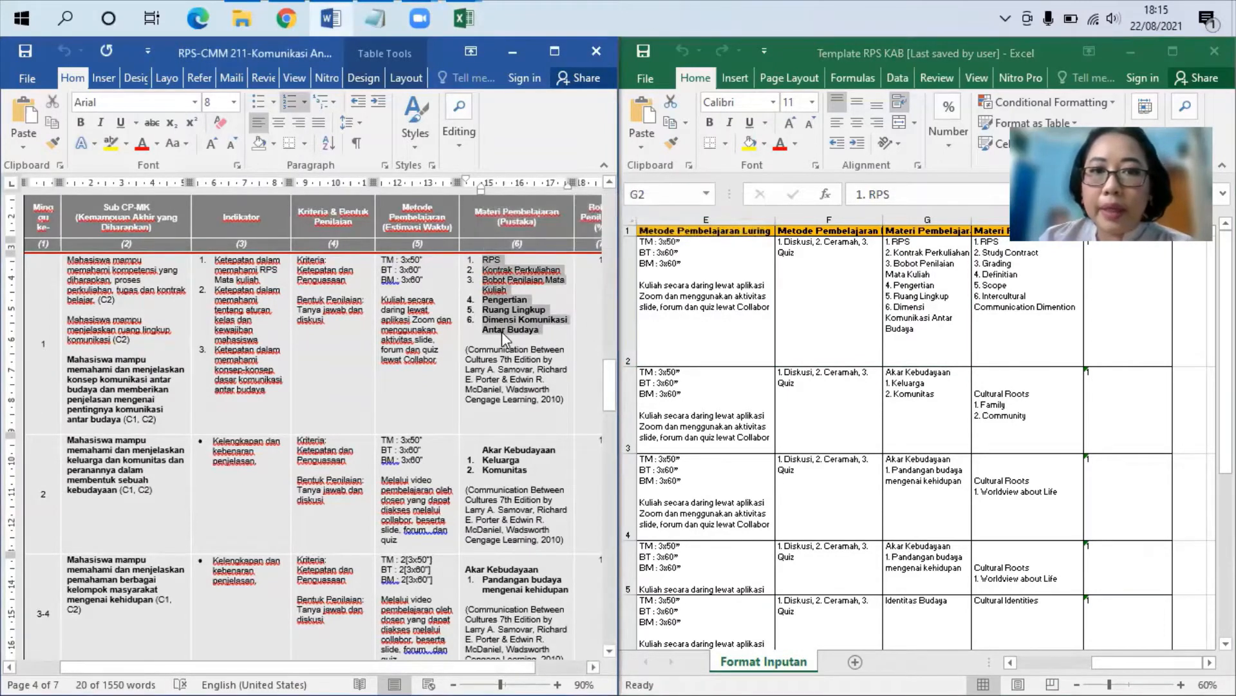
{"action": "left_click", "coordinate": [922, 334]}
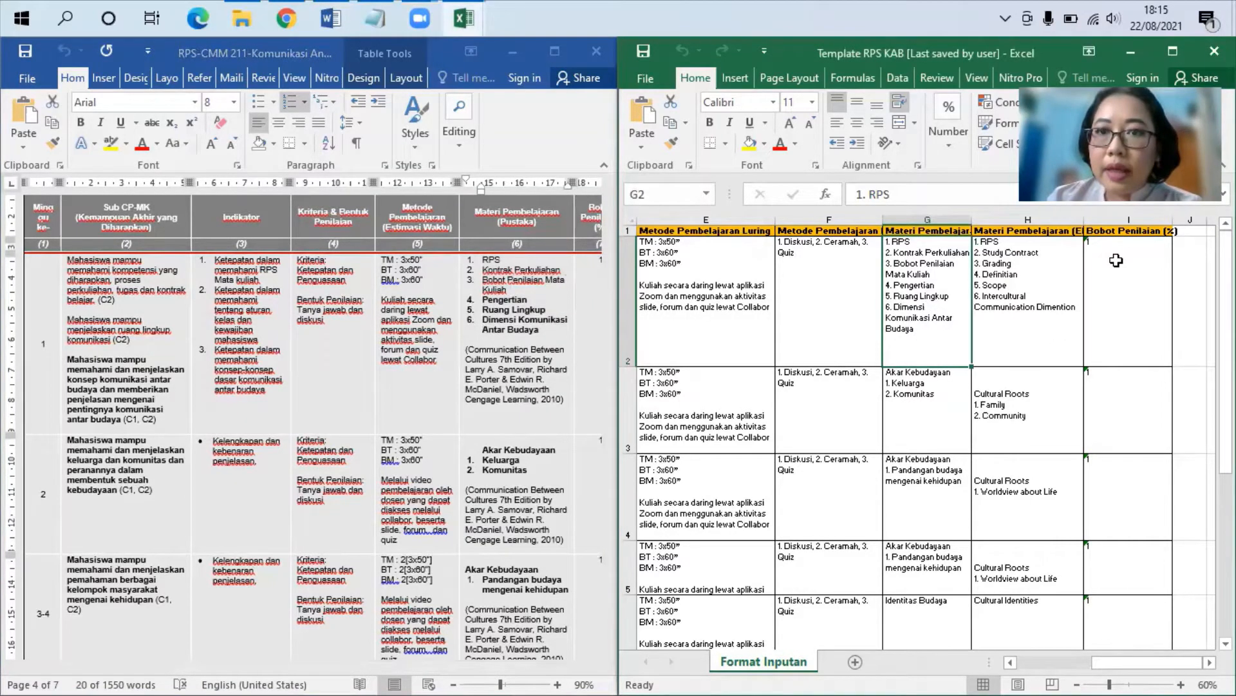
{"action": "left_click", "coordinate": [1032, 302]}
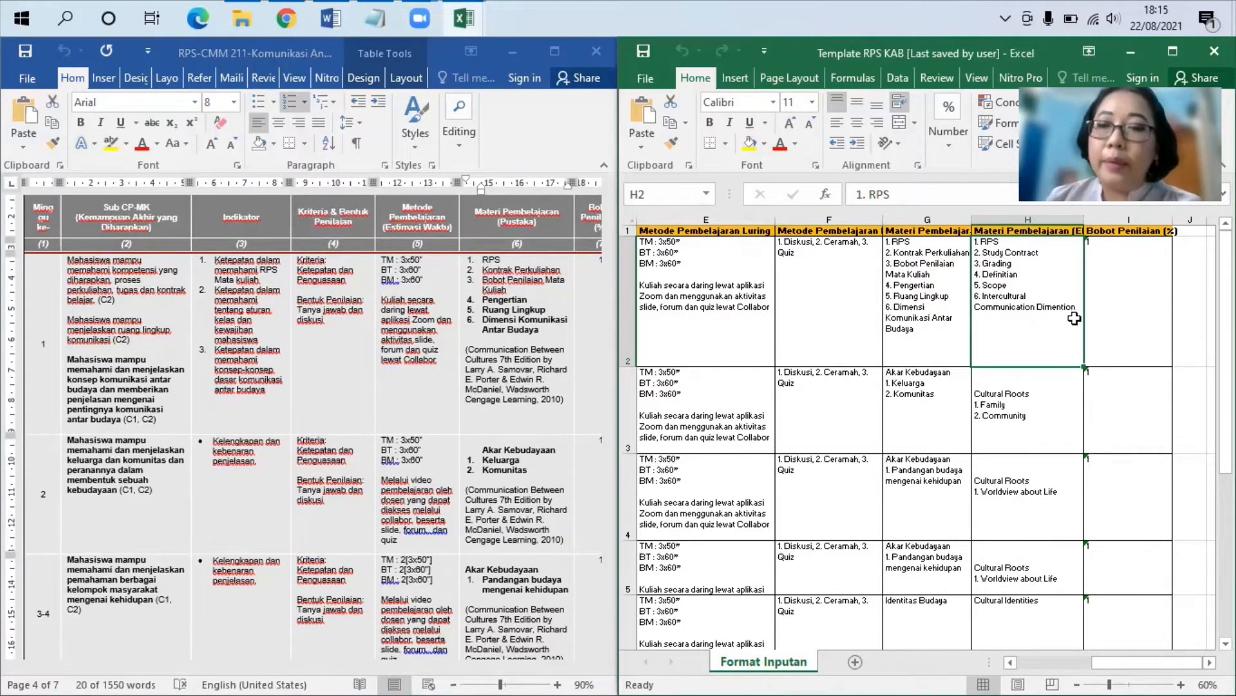
Step: Compare the weekly assessment weights in the Word table with the Bobot Penilaian (%) column of the Excel template
{"action": "left_click", "coordinate": [1112, 313]}
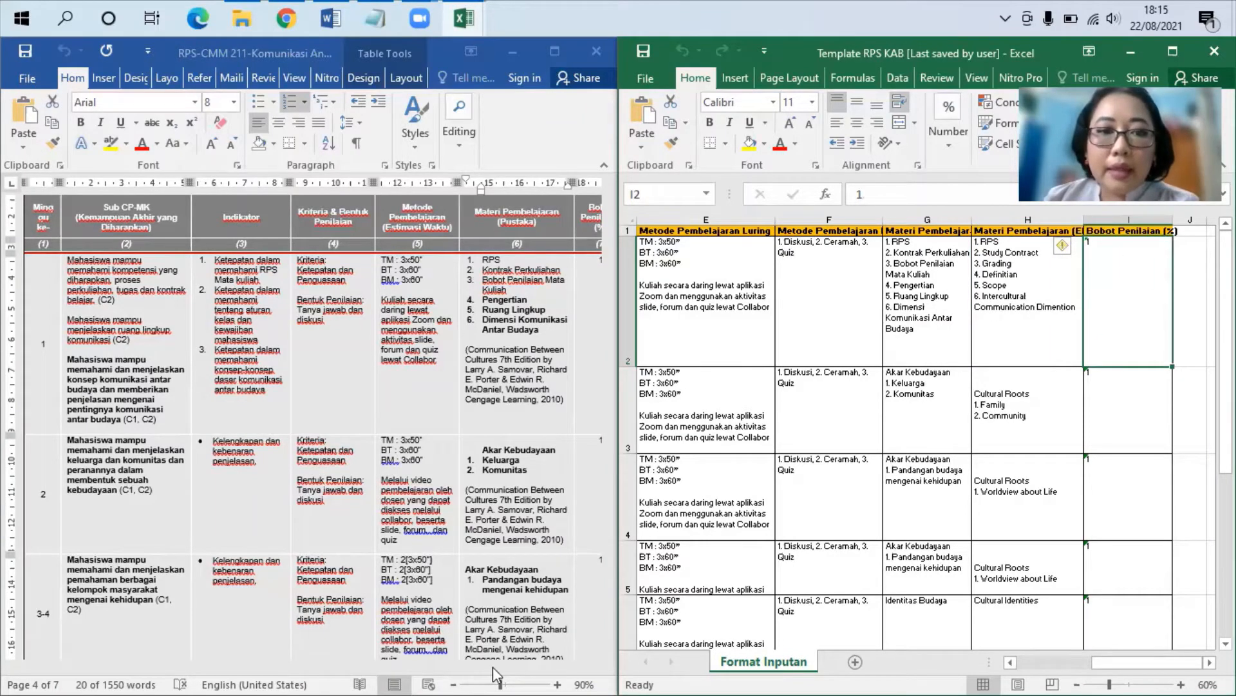
{"action": "left_click", "coordinate": [444, 675]}
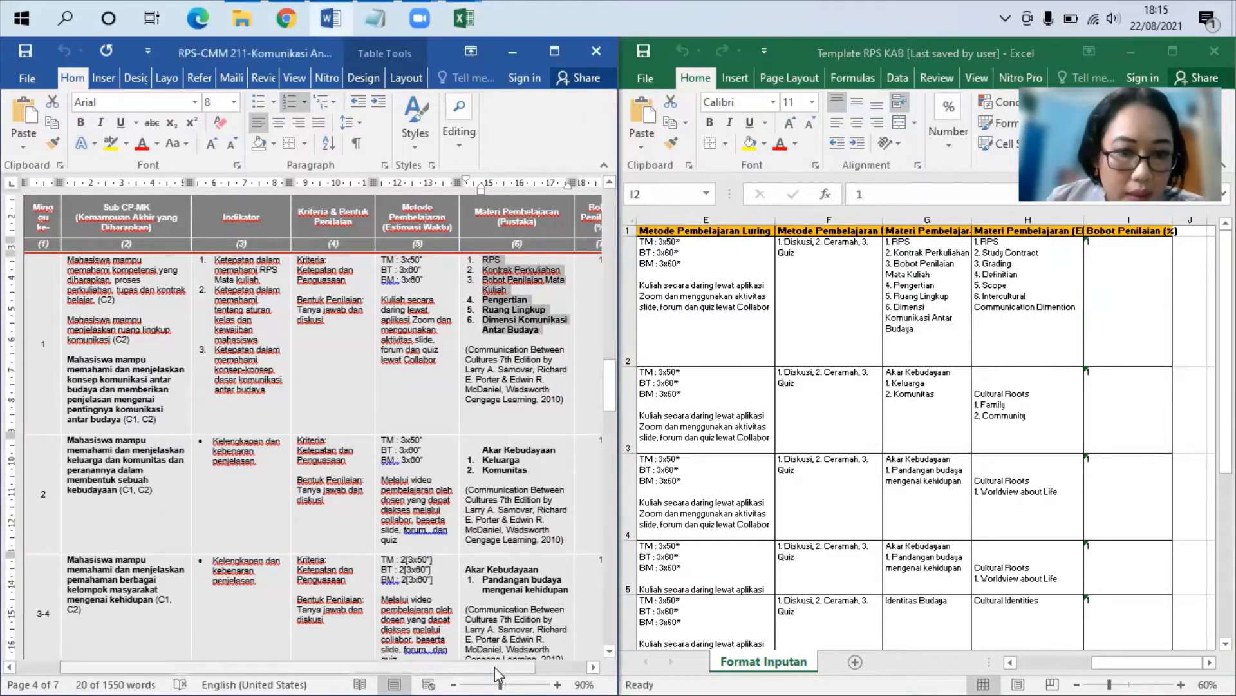
{"action": "left_click_drag", "start_coordinate": [541, 667], "coordinate": [605, 675]}
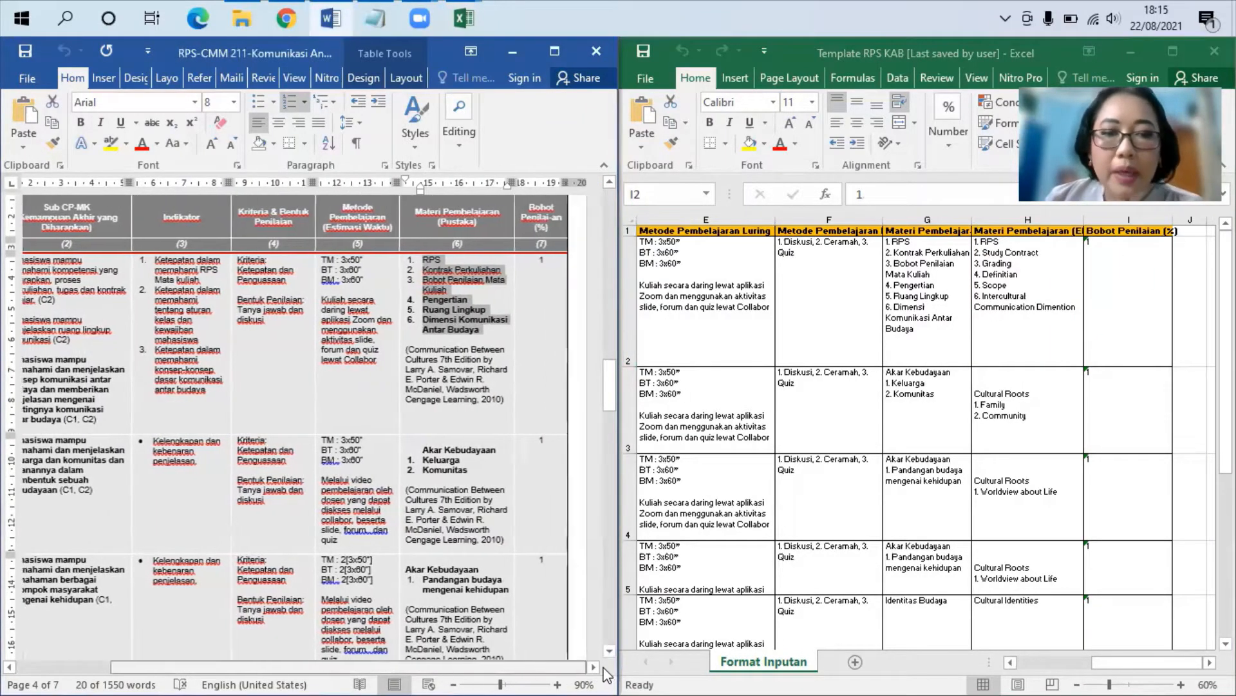
{"action": "left_click", "coordinate": [534, 295]}
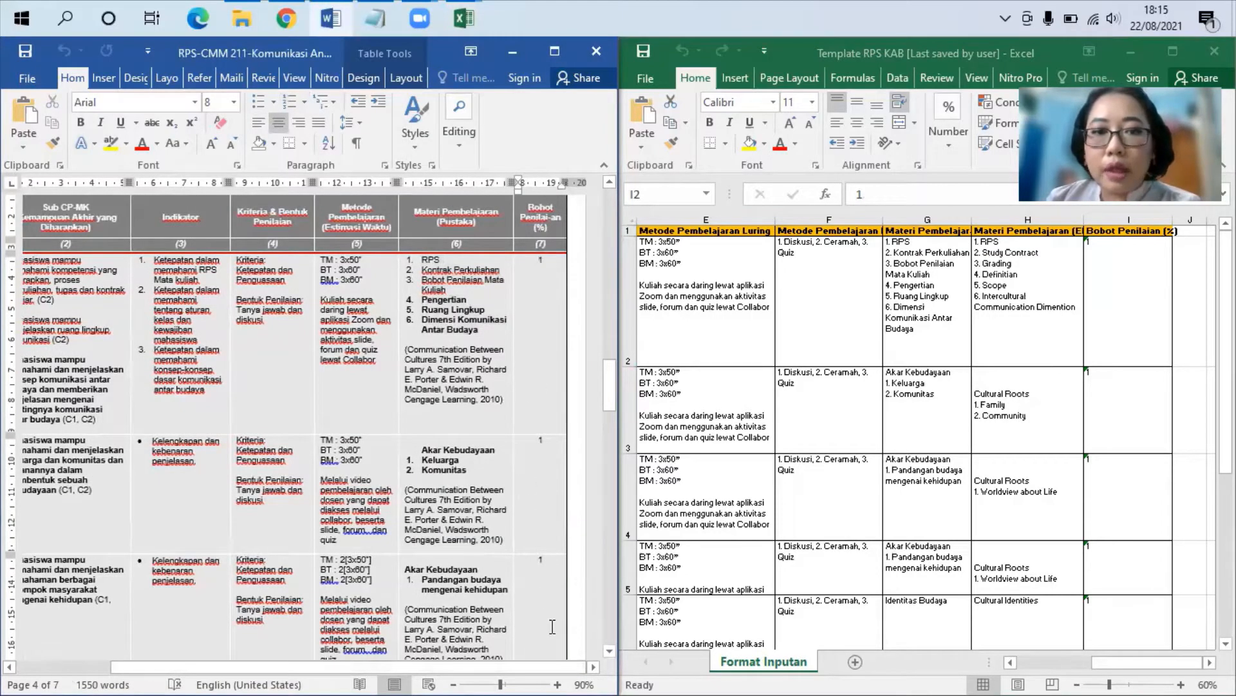
{"action": "scroll", "coordinate": [552, 624], "scroll_direction": "down", "scroll_amount": 5}
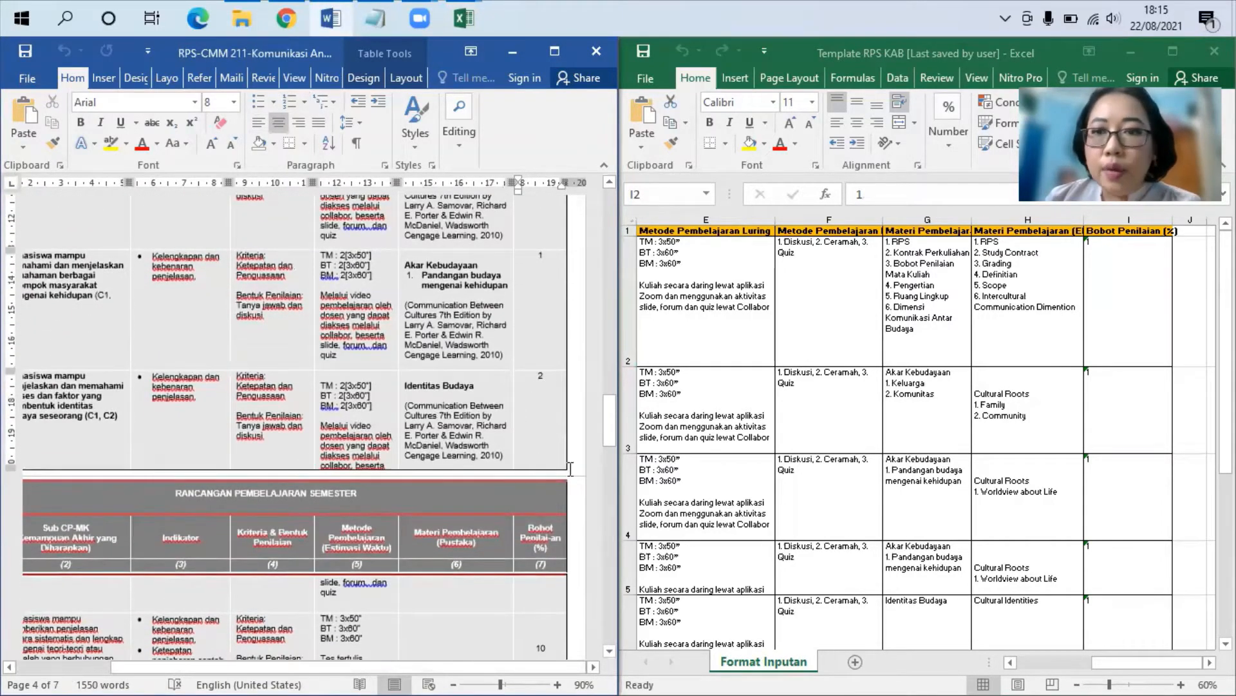
{"action": "left_click", "coordinate": [1125, 467]}
{"action": "scroll", "coordinate": [1123, 490], "scroll_direction": "down", "scroll_amount": 2}
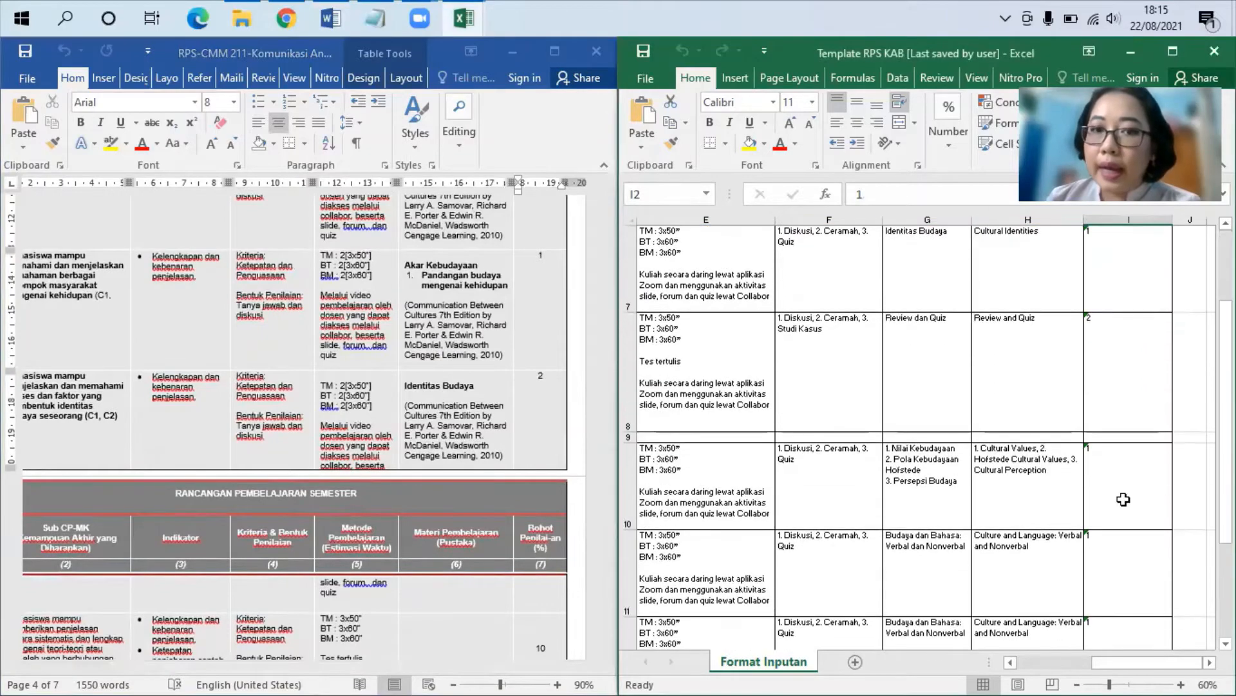
{"action": "scroll", "coordinate": [1124, 499], "scroll_direction": "up", "scroll_amount": 2}
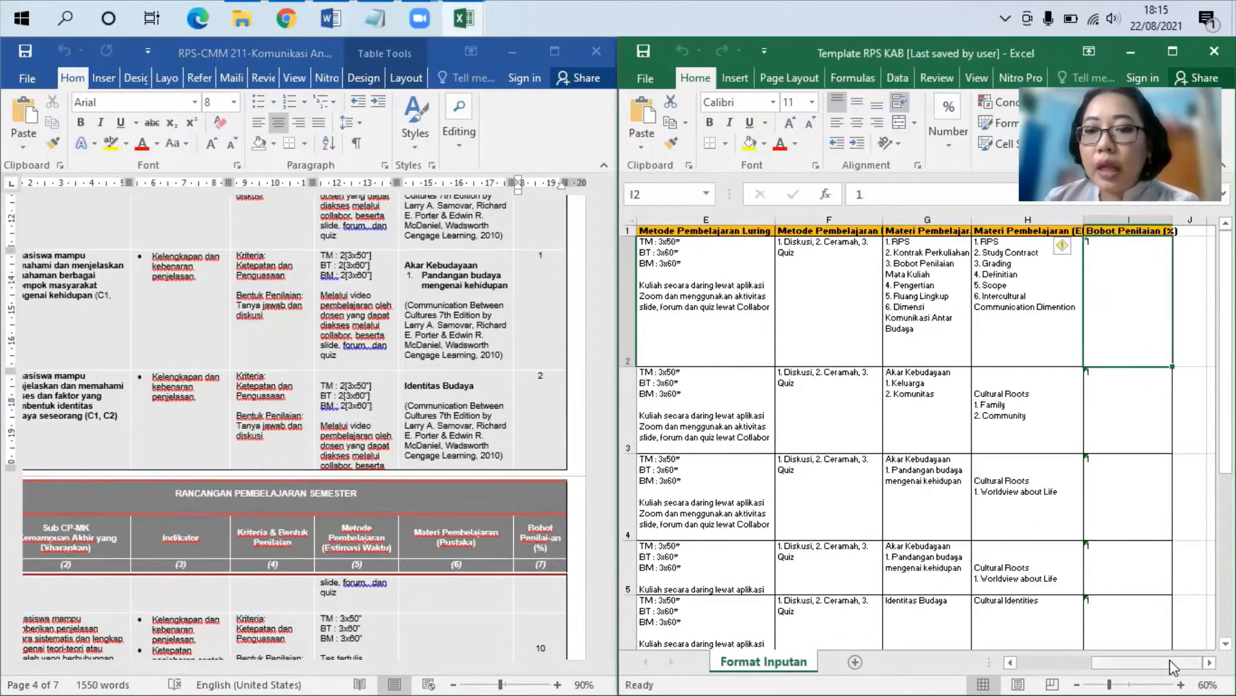
Step: Check the meeting number cells for weeks 1 to 3 in the first column of the Excel template
{"action": "left_click_drag", "start_coordinate": [1174, 660], "coordinate": [1066, 665]}
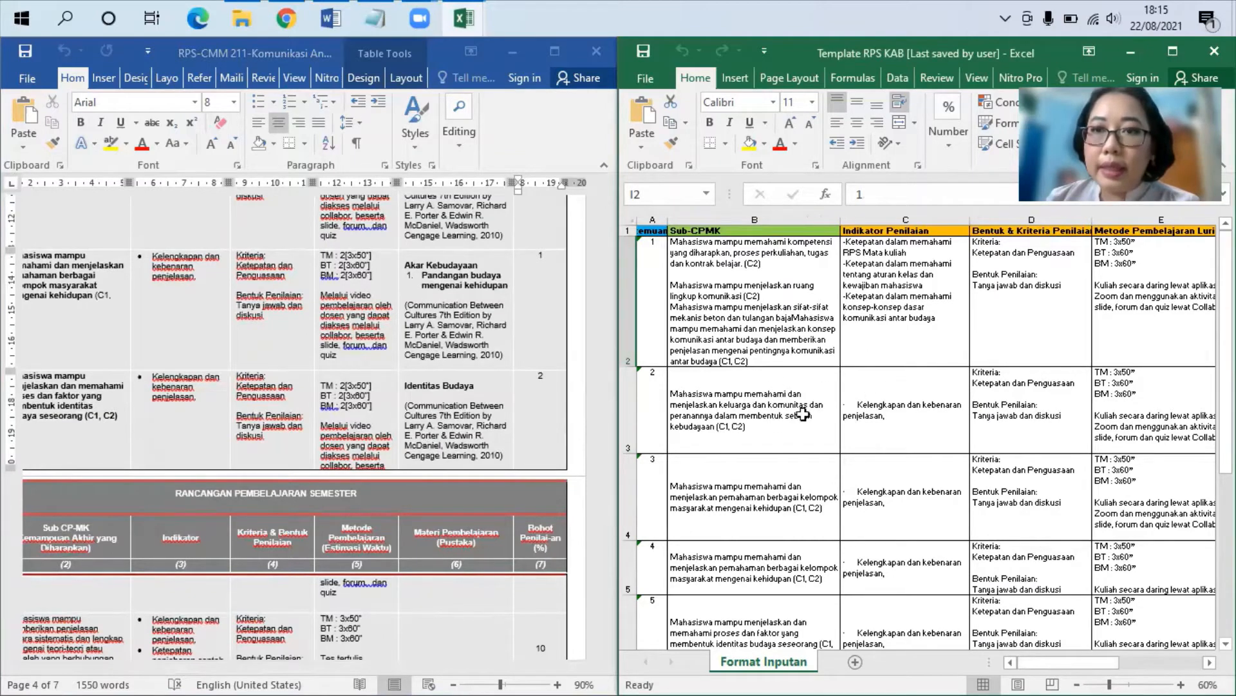
{"action": "left_click", "coordinate": [652, 332]}
{"action": "left_click", "coordinate": [653, 416]}
{"action": "left_click", "coordinate": [651, 470]}
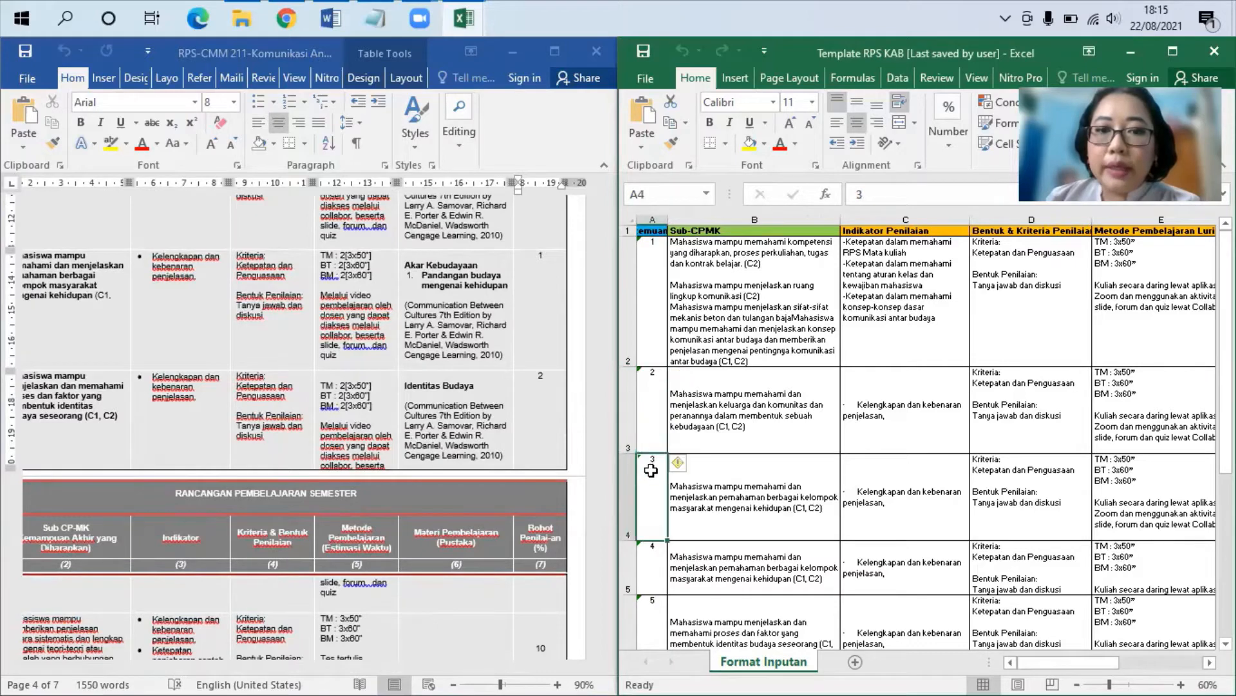
Step: Compare the combined week 3-4 row in the Word table with the separate rows for meetings 3 and 4 in Excel
{"action": "left_click", "coordinate": [509, 675]}
{"action": "left_click_drag", "start_coordinate": [506, 668], "coordinate": [360, 671]}
{"action": "scroll", "coordinate": [147, 423], "scroll_direction": "up", "scroll_amount": 2}
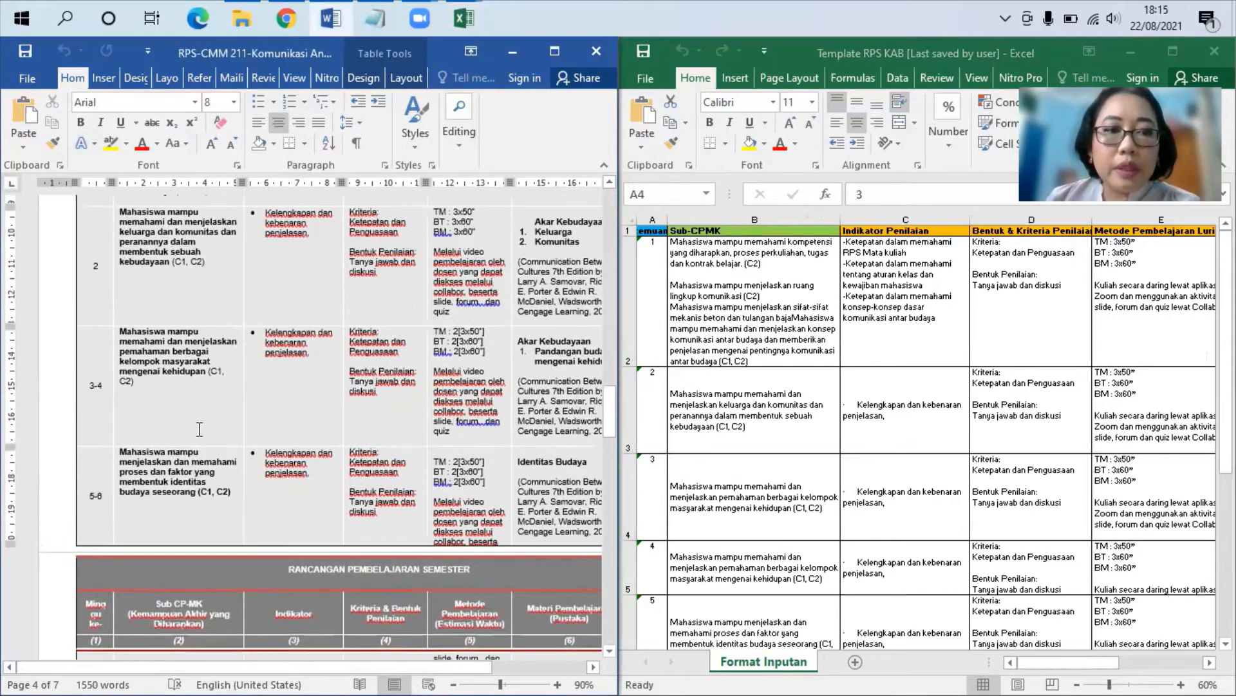
{"action": "left_click", "coordinate": [111, 349]}
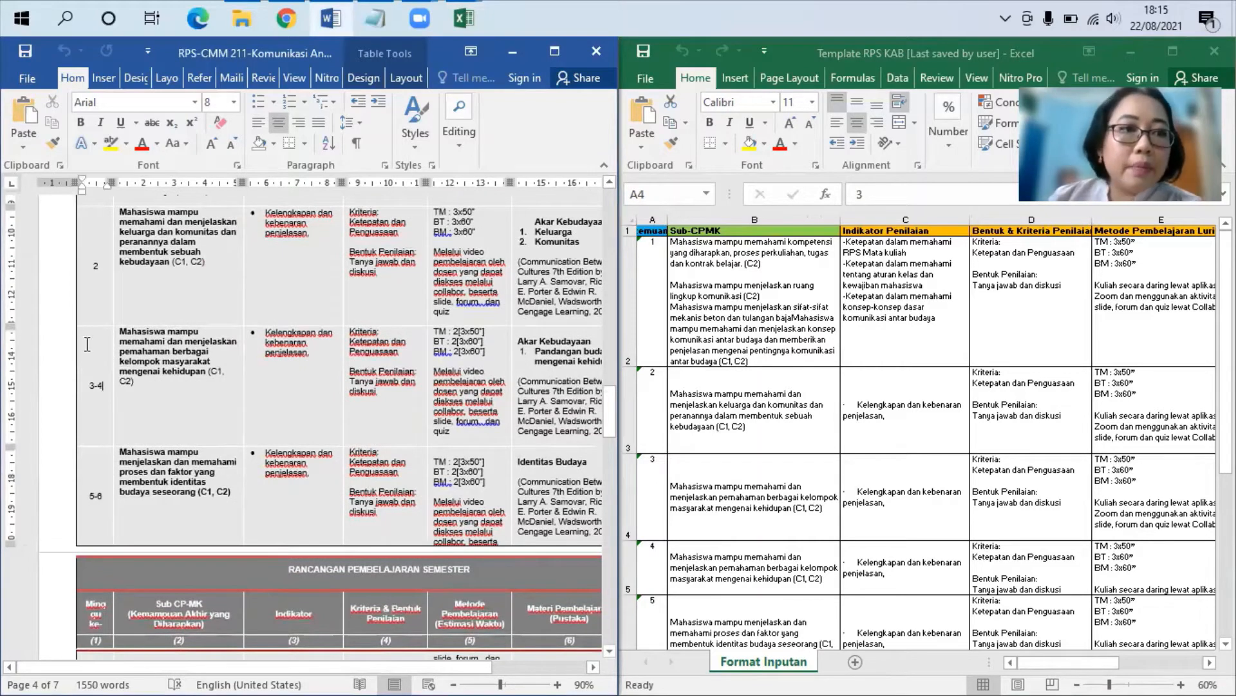
{"action": "left_click", "coordinate": [218, 393], "text": "shift"}
{"action": "right_click", "coordinate": [219, 394]}
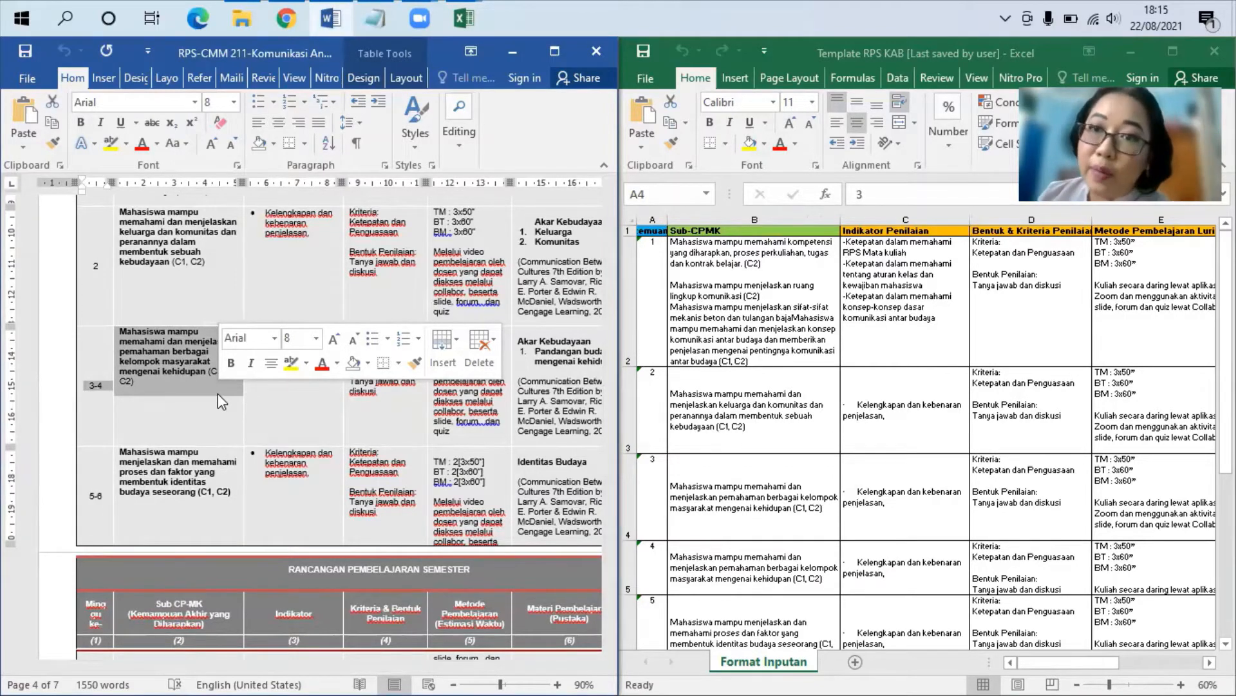
{"action": "left_click", "coordinate": [669, 509]}
{"action": "left_click", "coordinate": [660, 559]}
{"action": "left_click", "coordinate": [707, 568]}
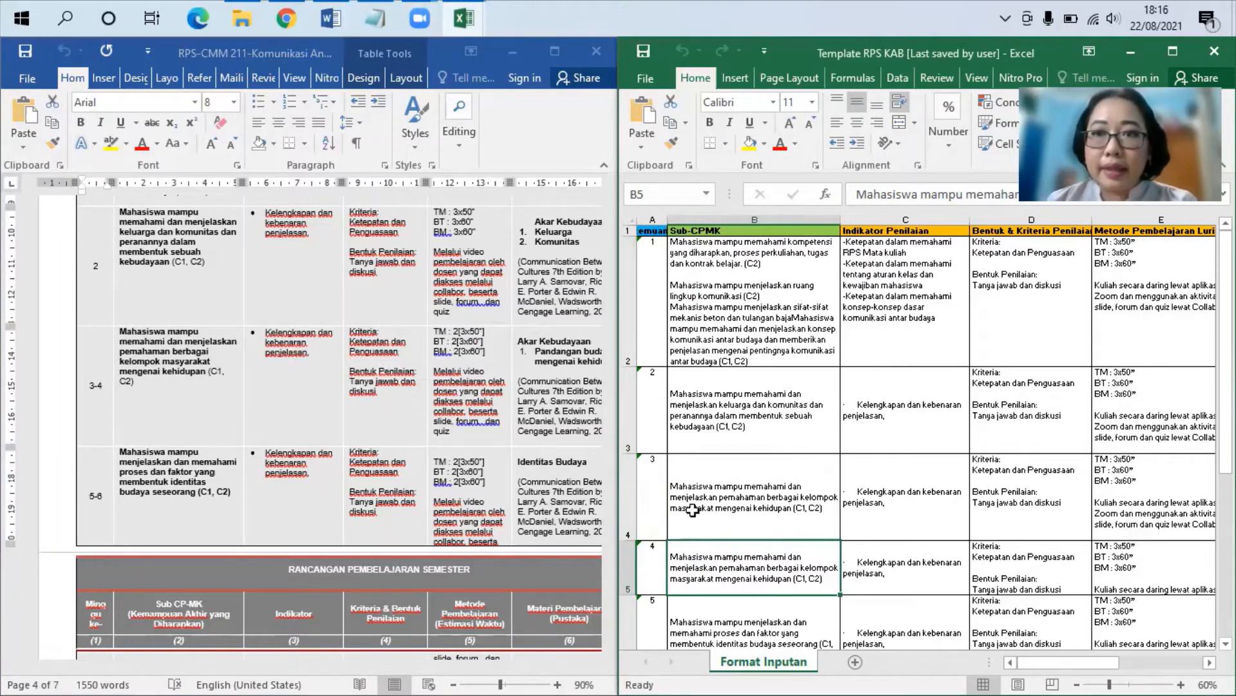
Step: Switch to the Template RPS MyUPJ workbook and examine the sample meeting 1 entries from Sub-CPMK to Bobot Penilaian
{"action": "mouse_move", "coordinate": [464, 18]}
{"action": "left_click", "coordinate": [493, 114]}
{"action": "left_click", "coordinate": [660, 639]}
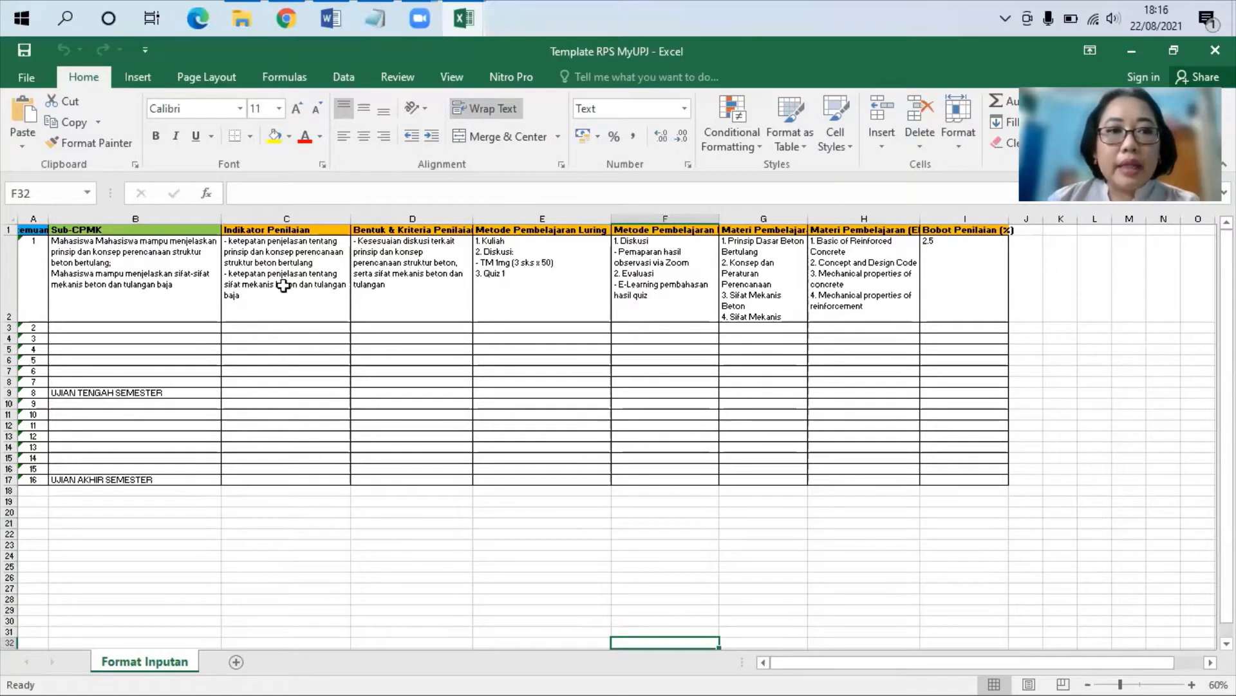
{"action": "left_click_drag", "start_coordinate": [184, 299], "coordinate": [943, 293]}
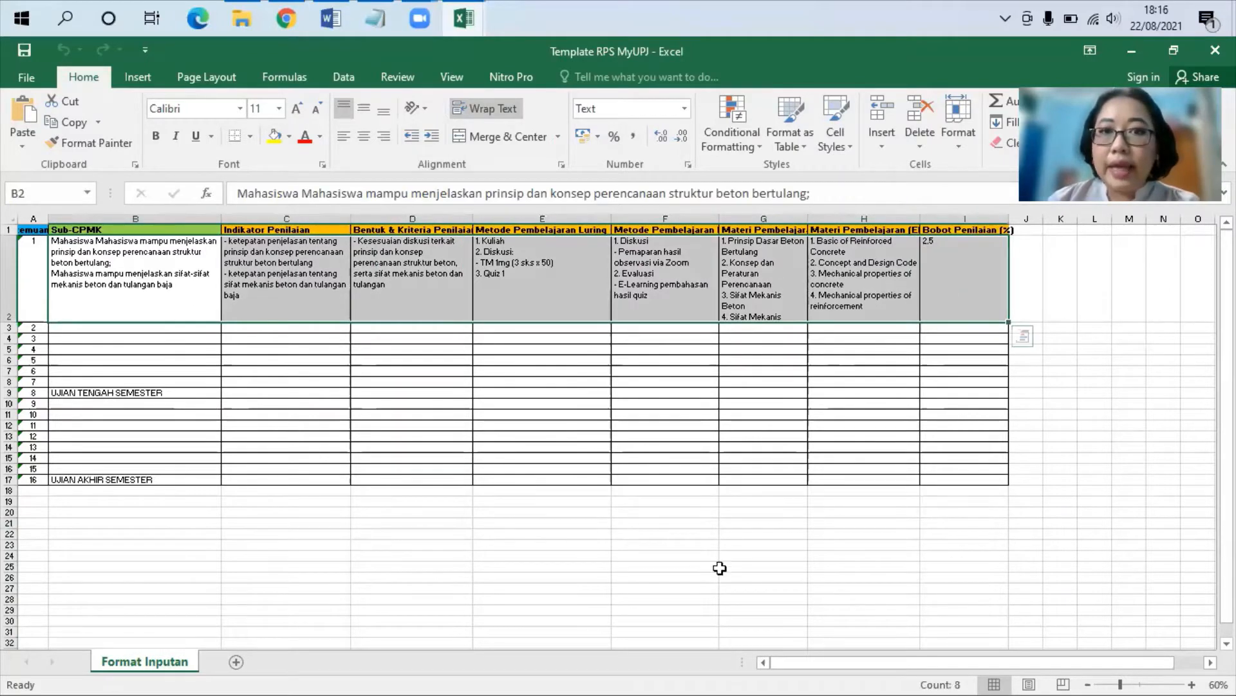
{"action": "left_click", "coordinate": [761, 619]}
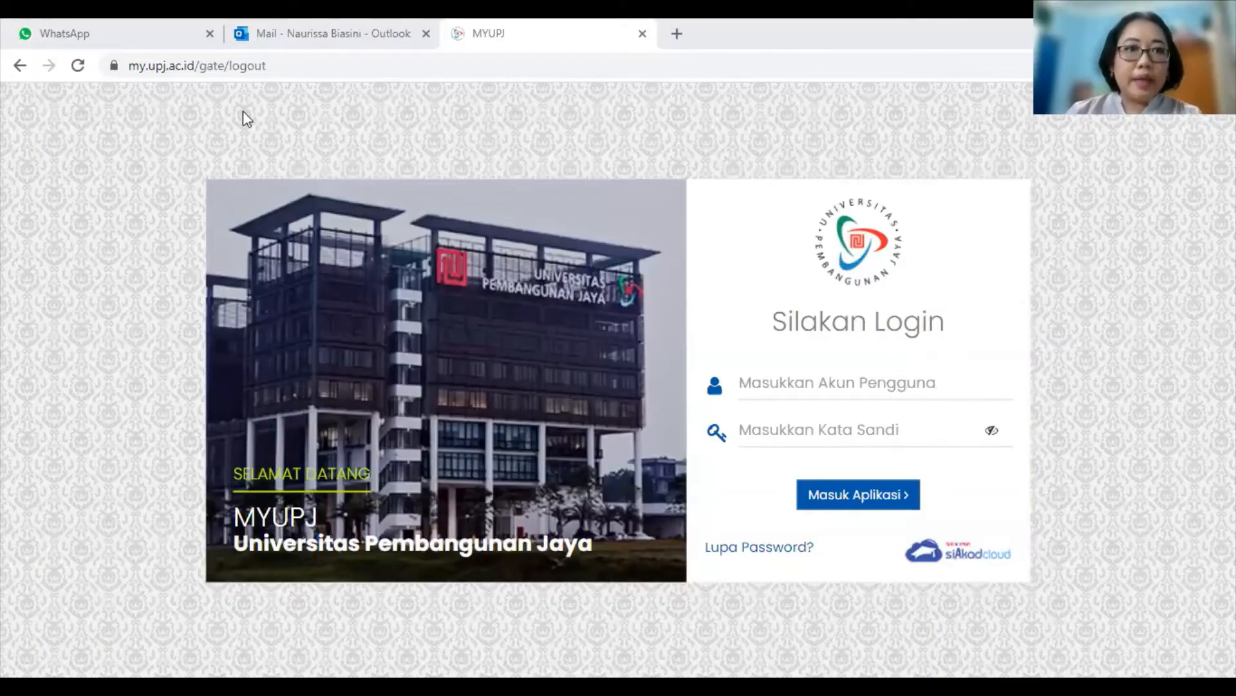
Step: Log in to the MYUPJ portal in the browser with the user account and the account password
{"action": "left_click", "coordinate": [848, 391]}
{"action": "left_click", "coordinate": [825, 430]}
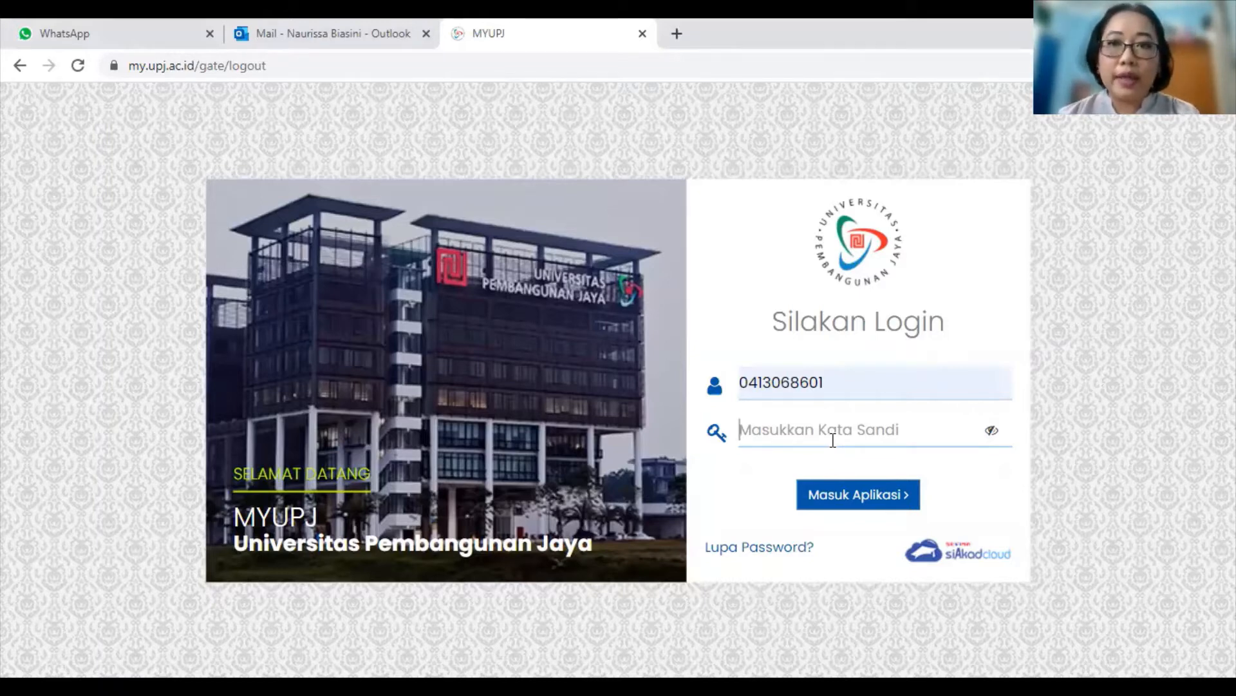
{"action": "left_click", "coordinate": [833, 440]}
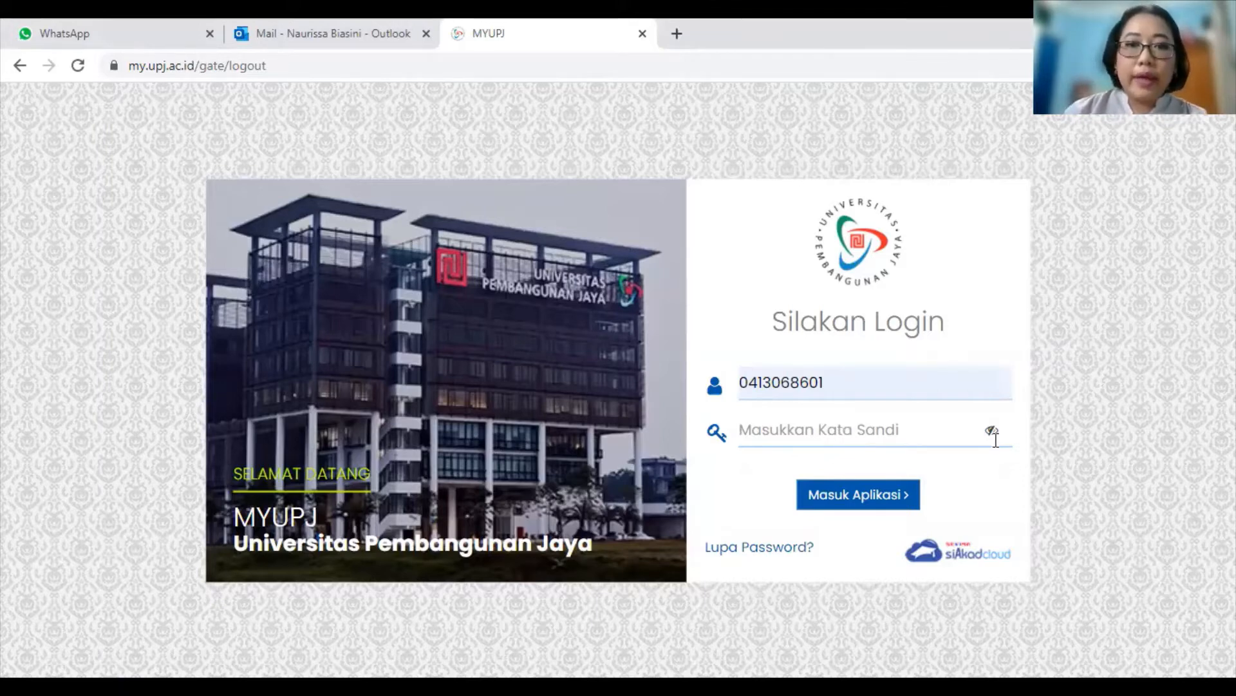
{"action": "type", "text": "••••••••••"}
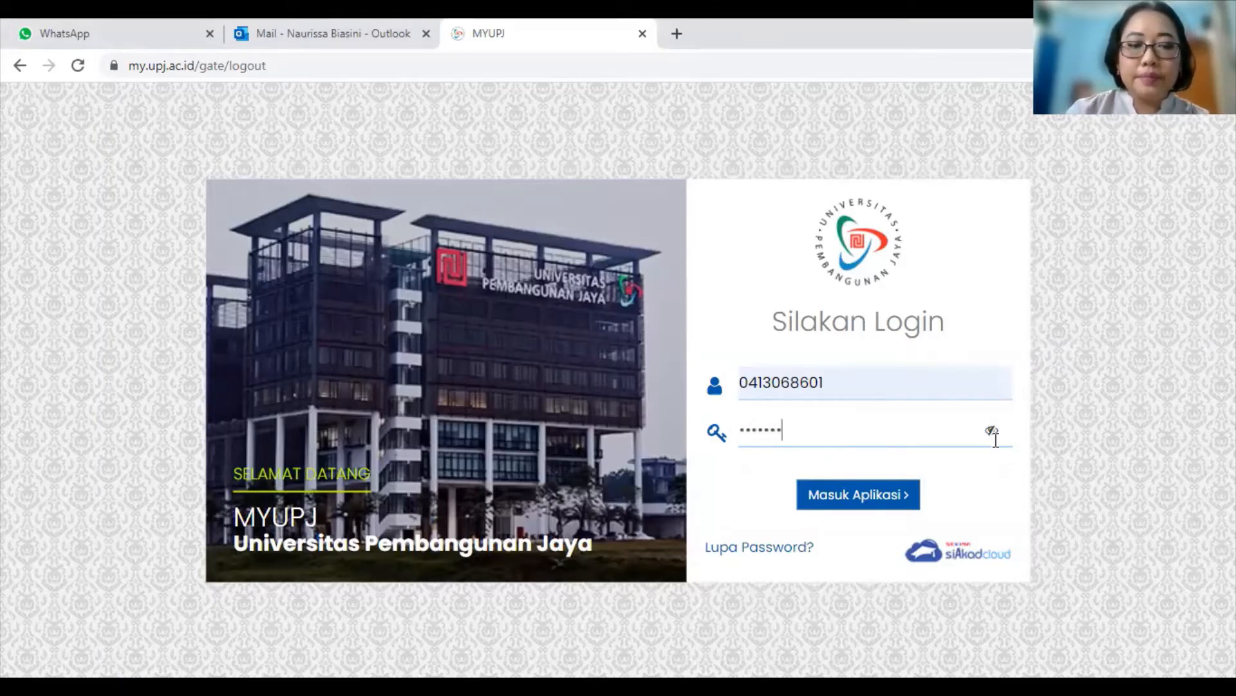
{"action": "type", "text": "•"}
{"action": "key", "text": "Return"}
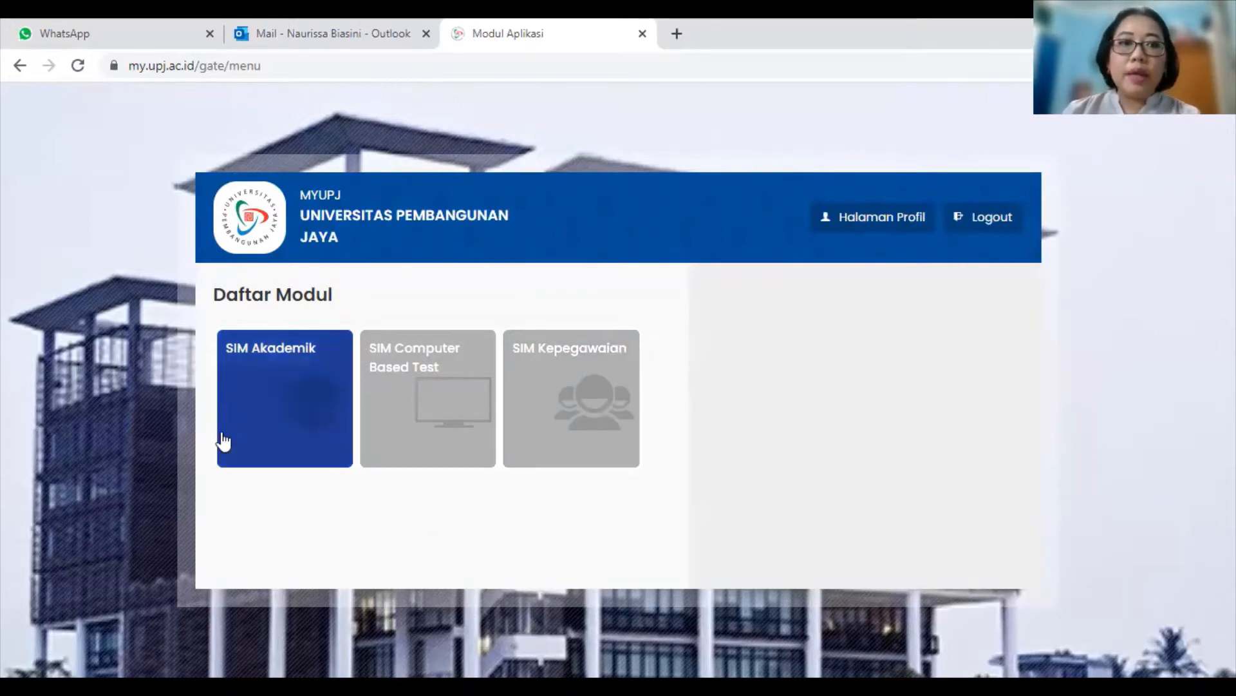
Step: Enter the SIM Akademik module with the Dosen role for Ilmu Komunikasi
{"action": "left_click", "coordinate": [283, 411]}
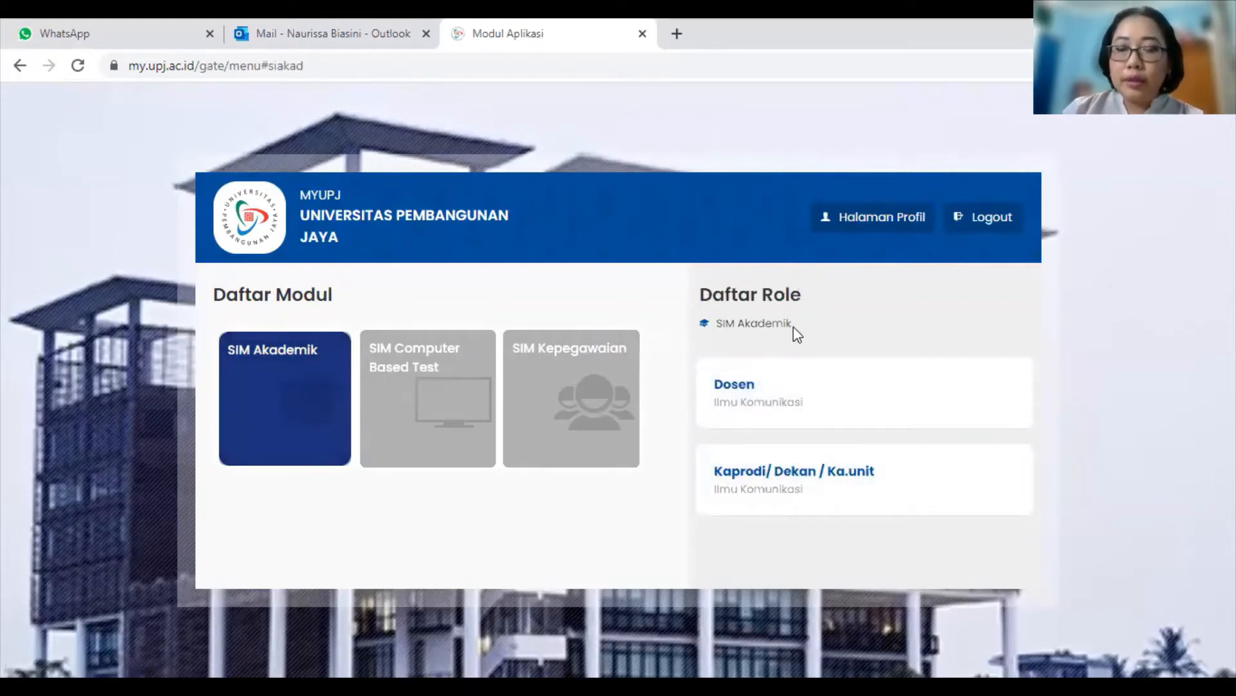
{"action": "left_click", "coordinate": [860, 380]}
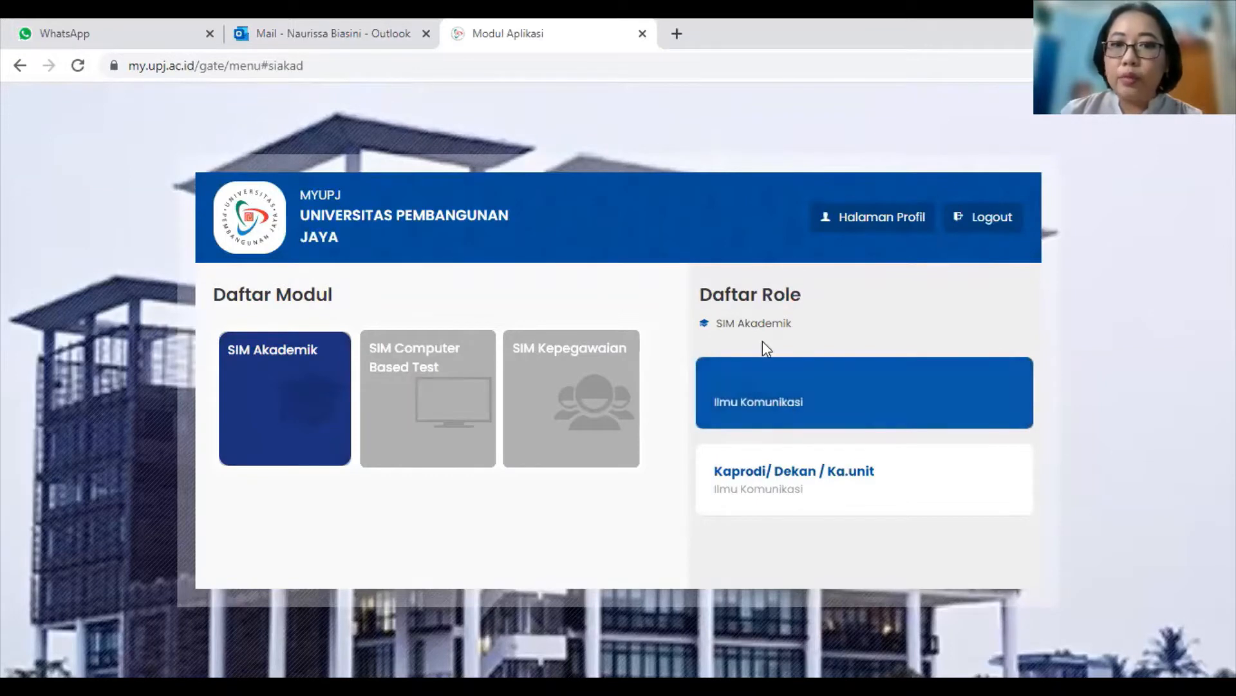
{"action": "left_click", "coordinate": [775, 404]}
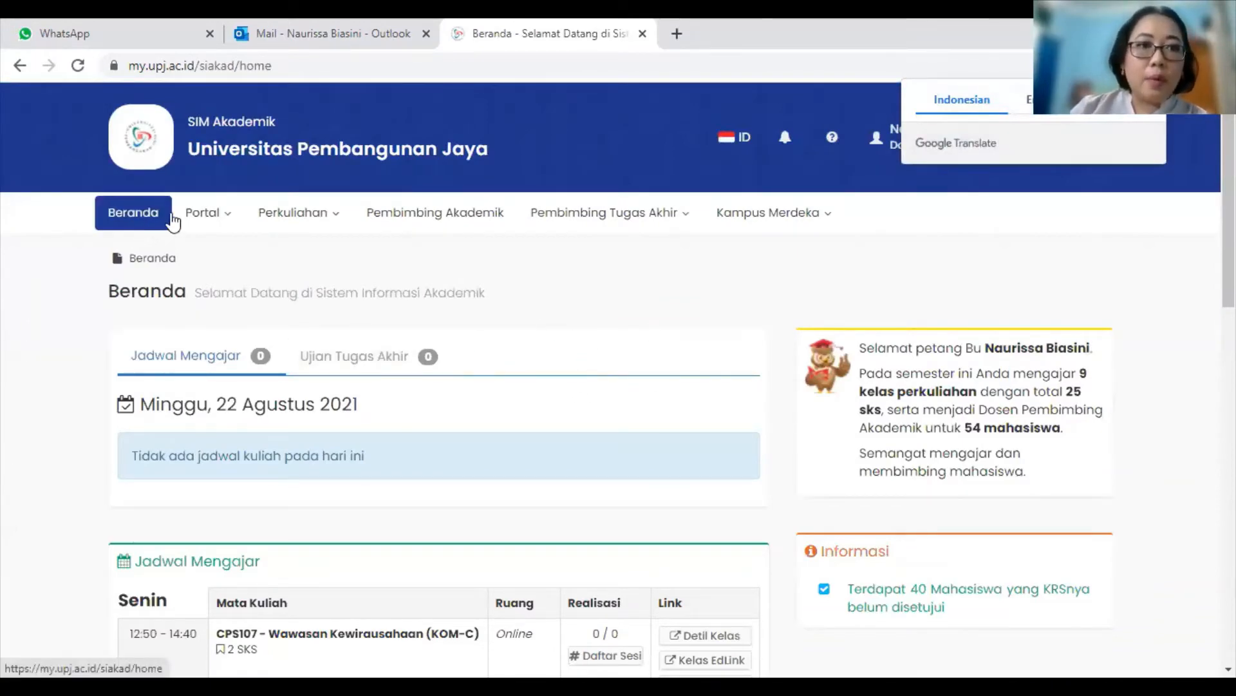
Step: Dismiss the Google Translate prompt on the SIM Akademik home page
{"action": "left_click", "coordinate": [203, 214]}
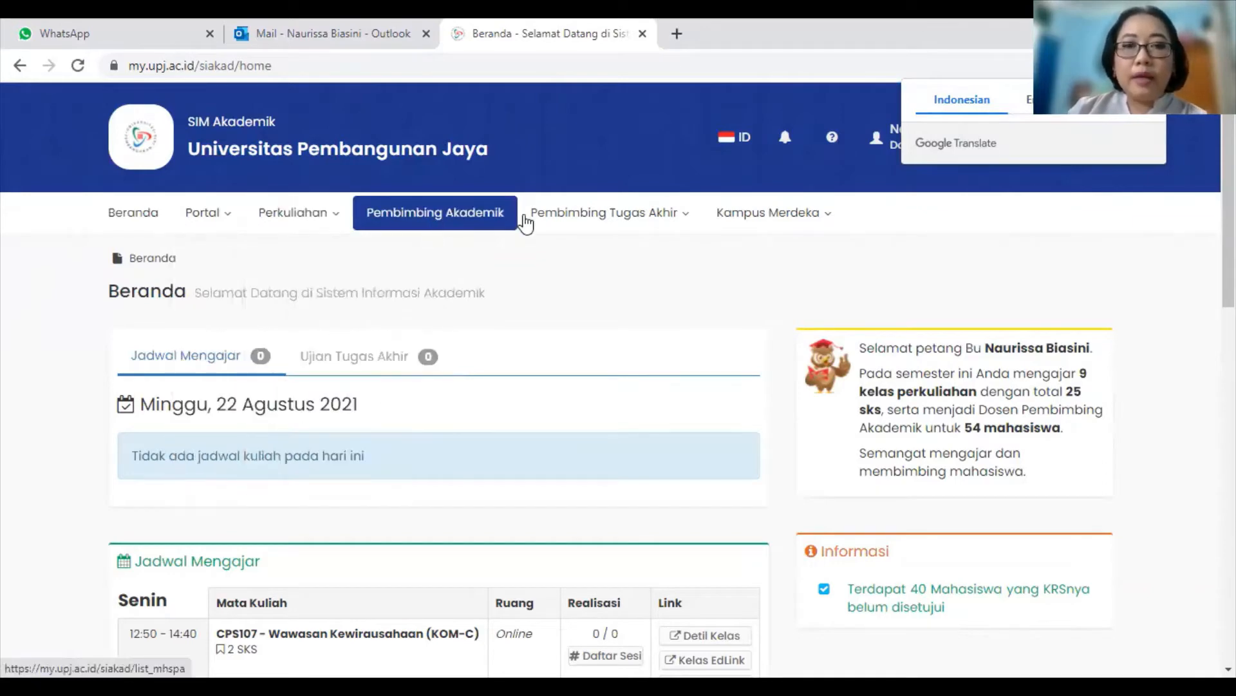
{"action": "scroll", "coordinate": [76, 352], "scroll_direction": "down", "scroll_amount": 1}
{"action": "scroll", "coordinate": [76, 352], "scroll_direction": "up", "scroll_amount": 1}
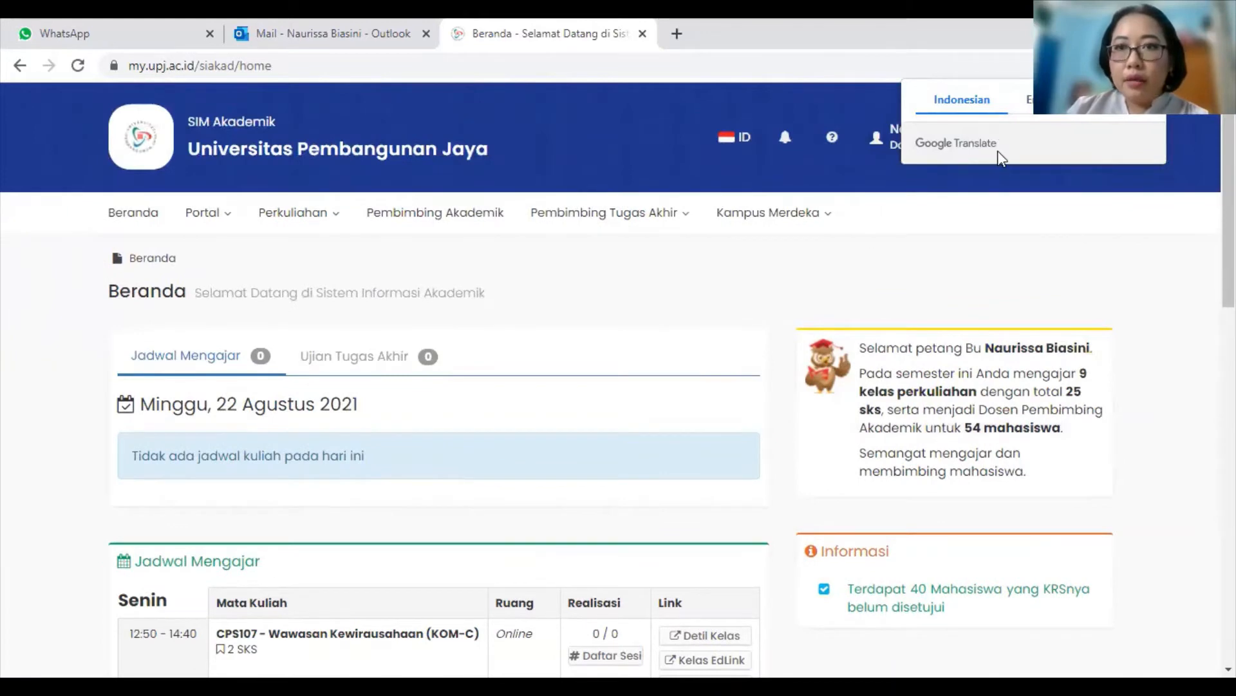
{"action": "left_click", "coordinate": [1148, 101]}
{"action": "mouse_move", "coordinate": [948, 157]}
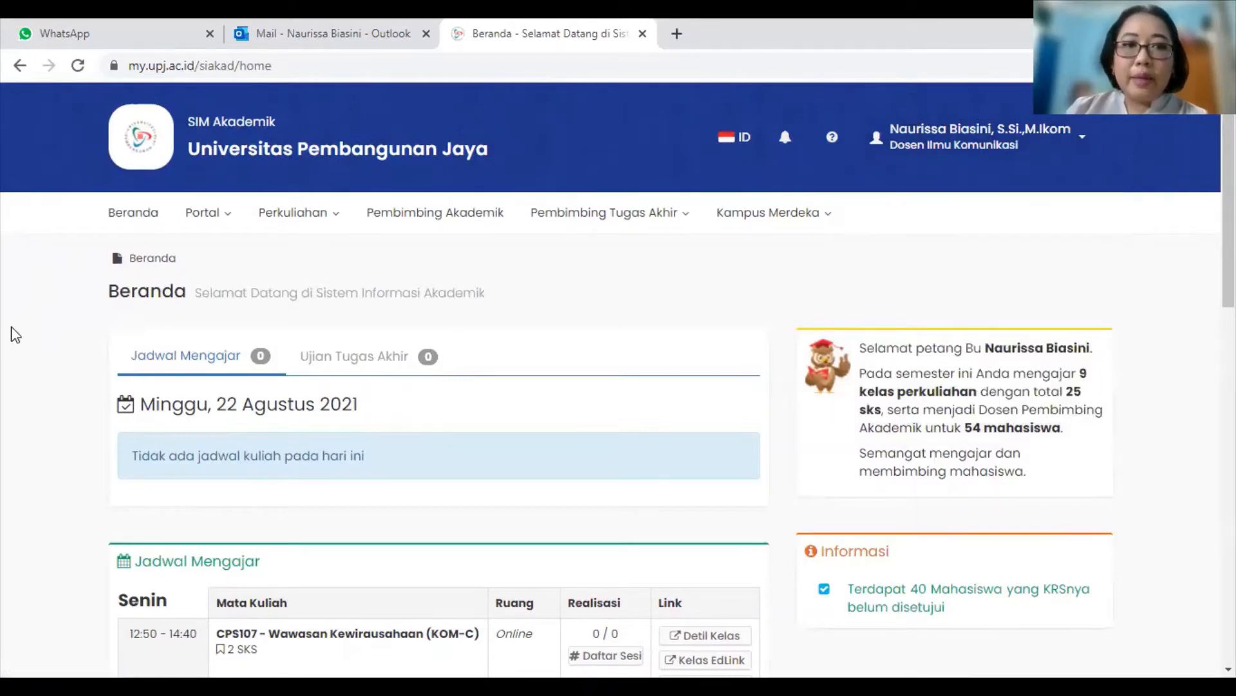
Step: Review the Jadwal Mengajar teaching schedule from Senin to Jumat on the home page
{"action": "scroll", "coordinate": [14, 335], "scroll_direction": "down", "scroll_amount": 4}
{"action": "scroll", "coordinate": [13, 334], "scroll_direction": "down", "scroll_amount": 2}
{"action": "scroll", "coordinate": [11, 332], "scroll_direction": "down", "scroll_amount": 2}
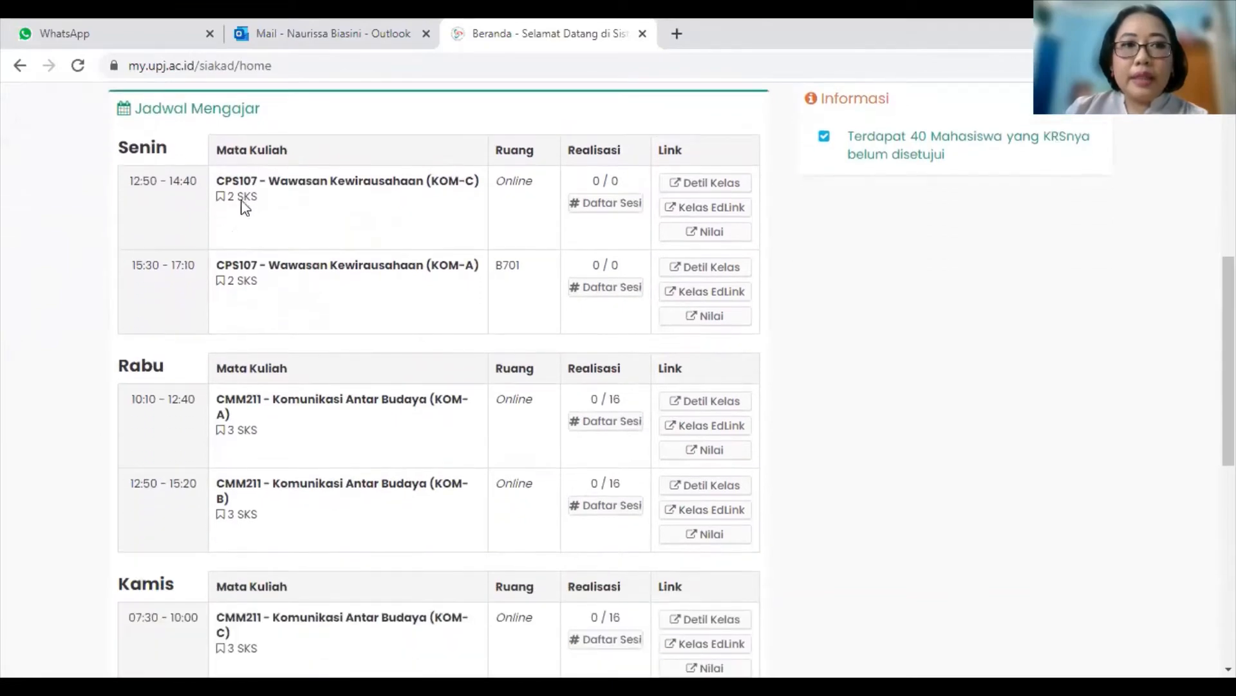
{"action": "scroll", "coordinate": [443, 459], "scroll_direction": "down", "scroll_amount": 8}
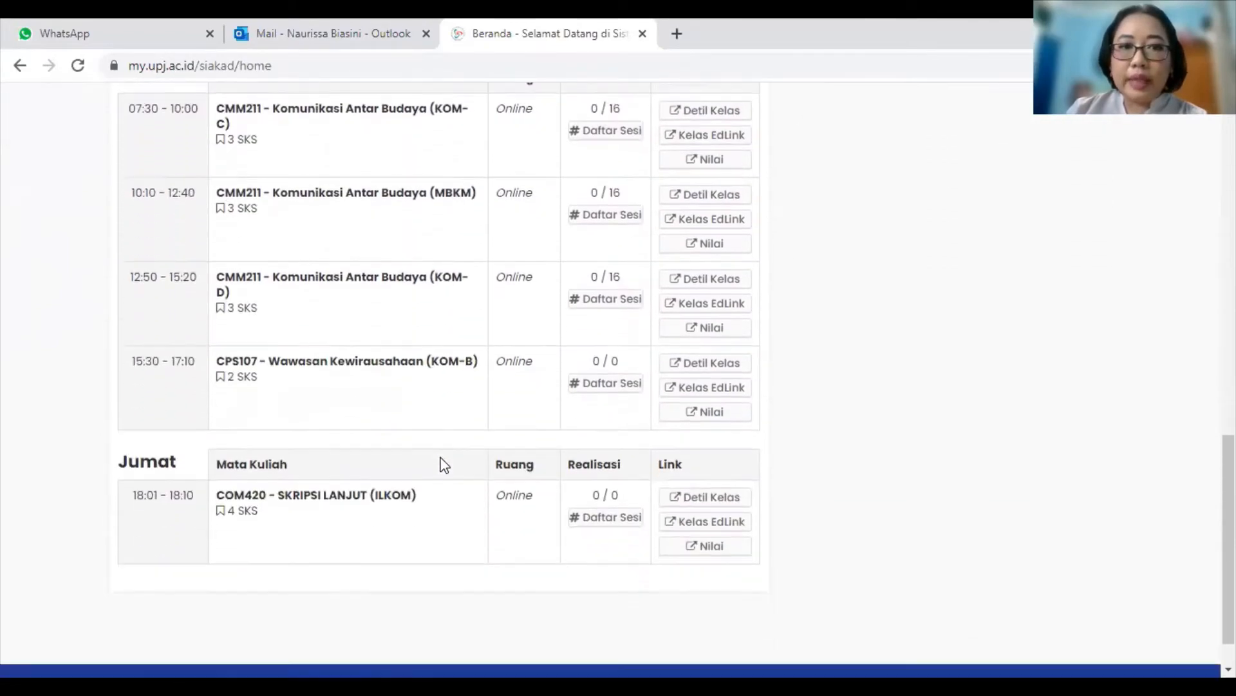
{"action": "scroll", "coordinate": [443, 464], "scroll_direction": "up", "scroll_amount": 3}
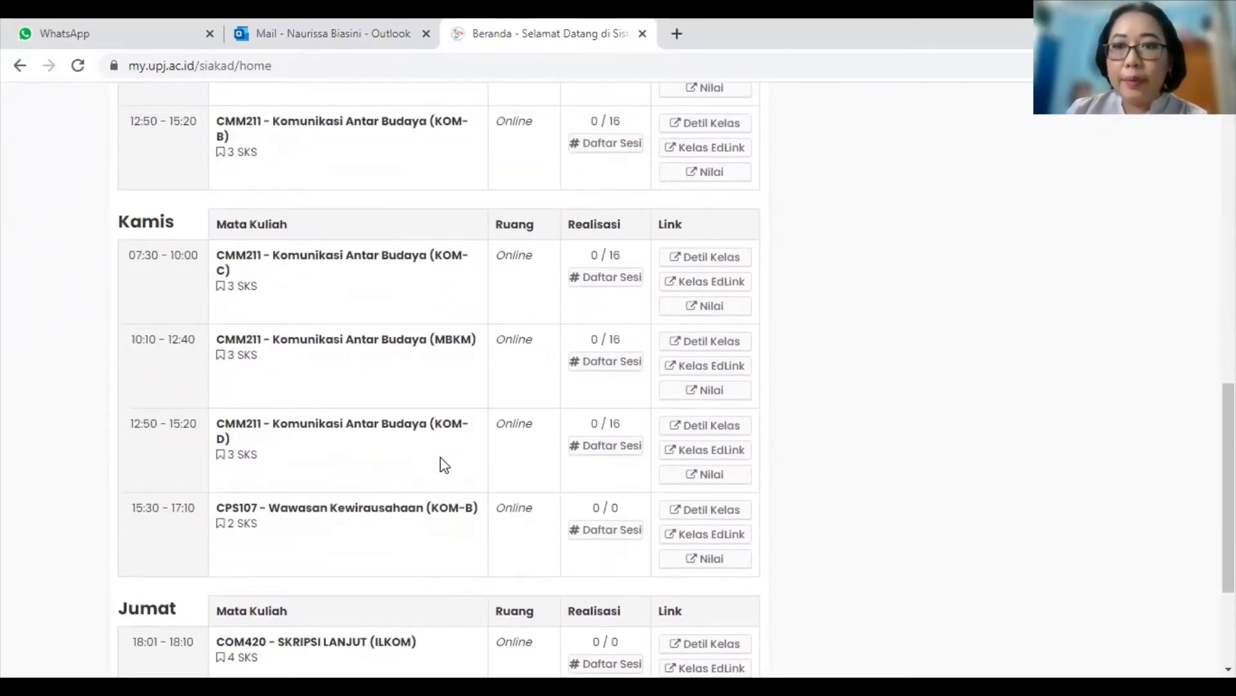
{"action": "scroll", "coordinate": [423, 470], "scroll_direction": "up", "scroll_amount": 6}
{"action": "scroll", "coordinate": [425, 478], "scroll_direction": "up", "scroll_amount": 1}
{"action": "scroll", "coordinate": [423, 479], "scroll_direction": "up", "scroll_amount": 4}
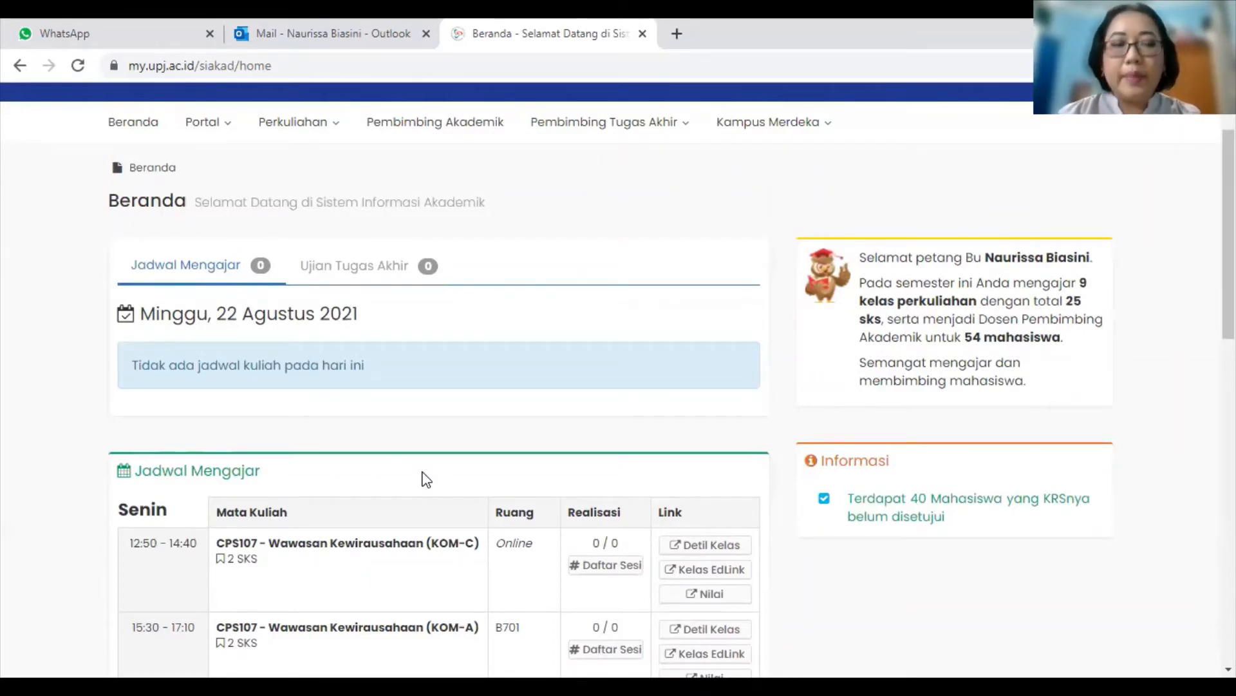
{"action": "scroll", "coordinate": [425, 480], "scroll_direction": "up", "scroll_amount": 2}
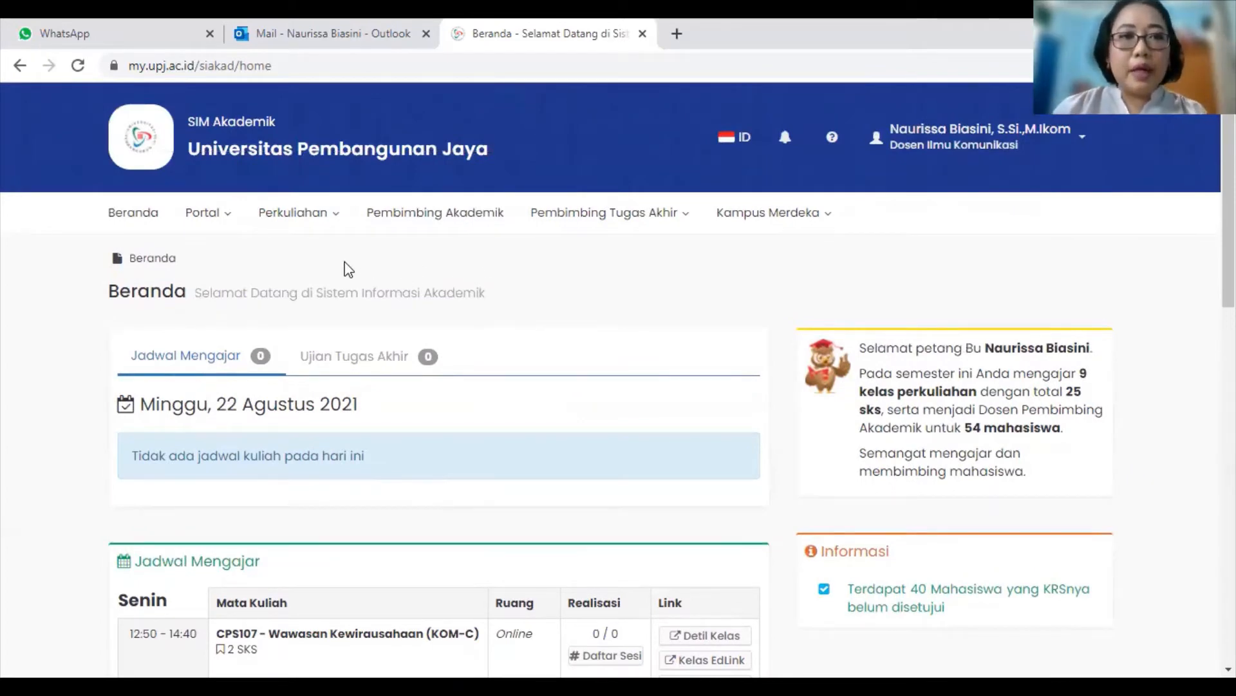
Step: Open the Mata Kuliah list in the Data Kurikulum section of Perkuliahan
{"action": "left_click", "coordinate": [284, 222]}
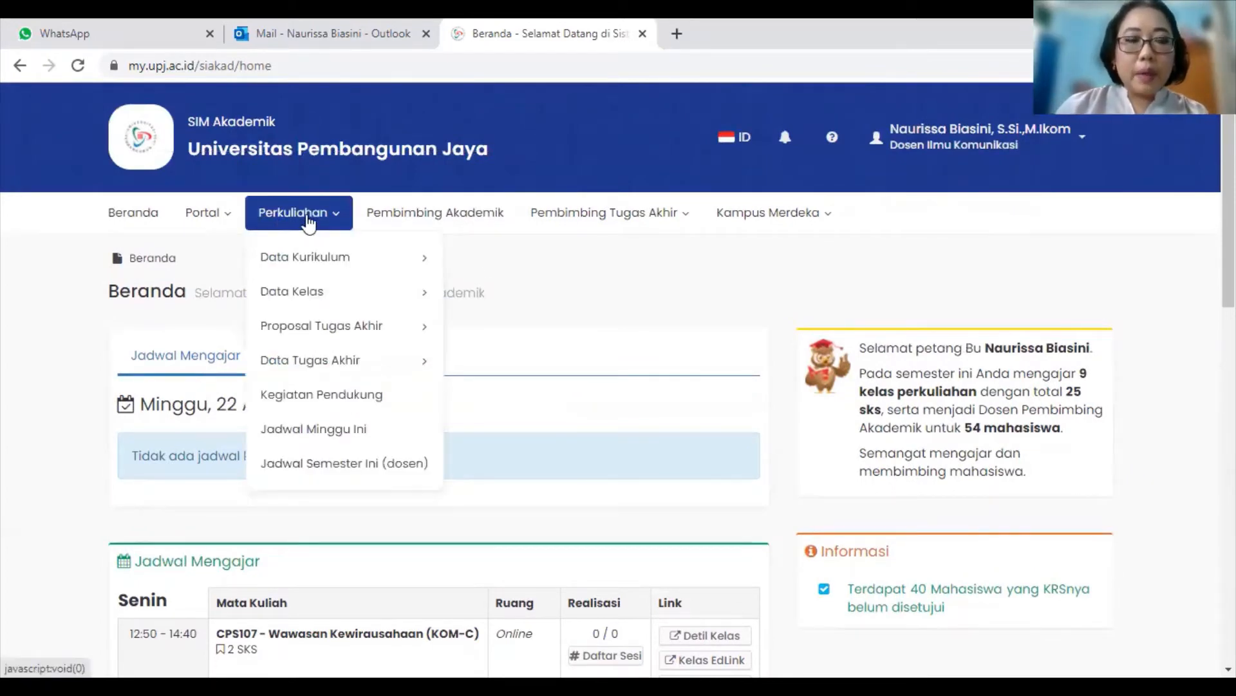
{"action": "left_click", "coordinate": [301, 221]}
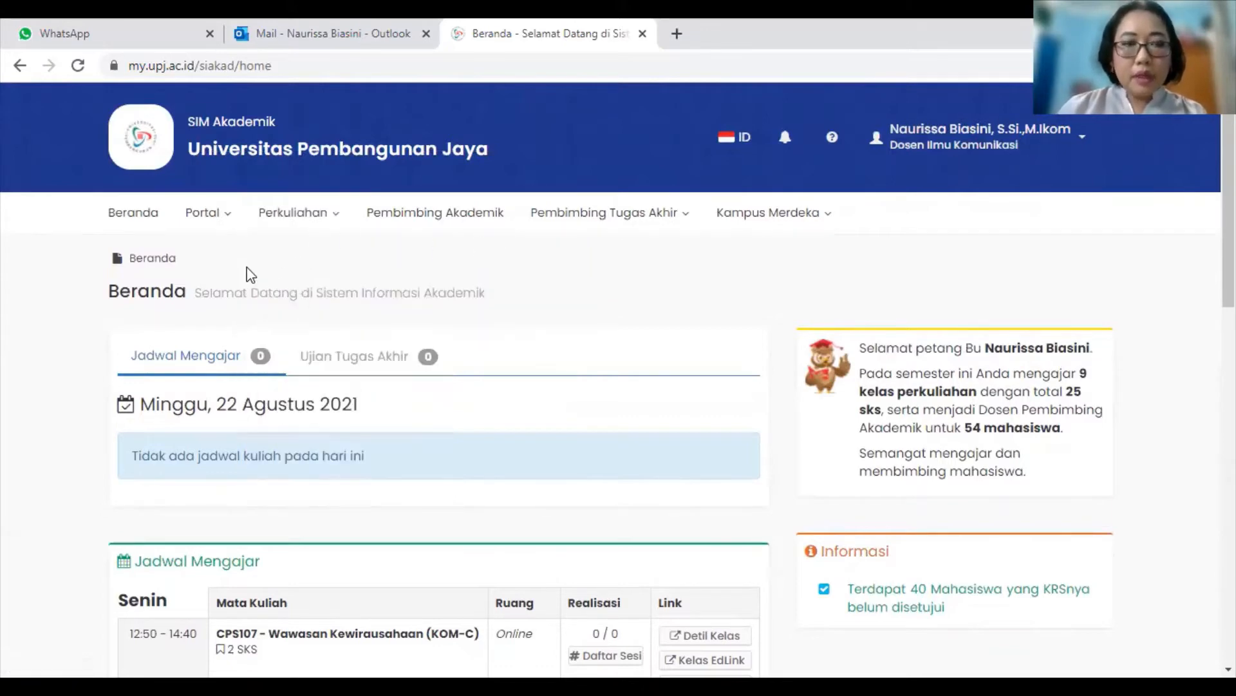
{"action": "left_click", "coordinate": [262, 226]}
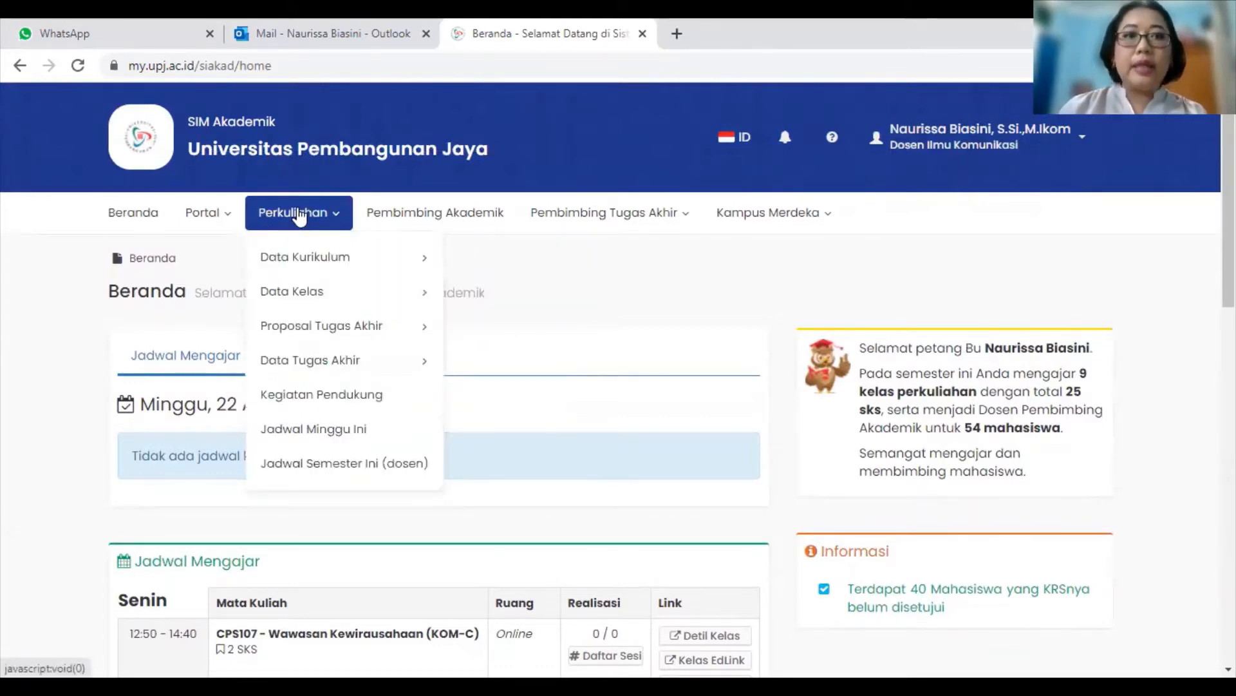
{"action": "mouse_move", "coordinate": [315, 296]}
{"action": "mouse_move", "coordinate": [327, 272]}
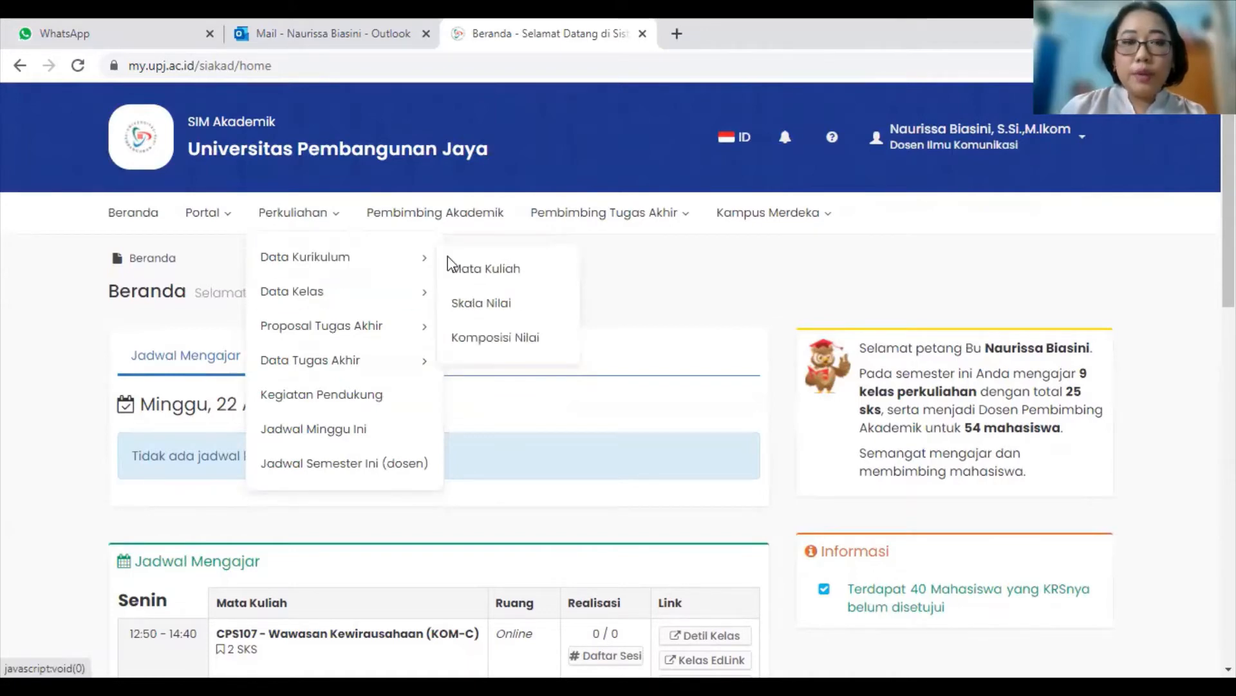
{"action": "left_click", "coordinate": [462, 271]}
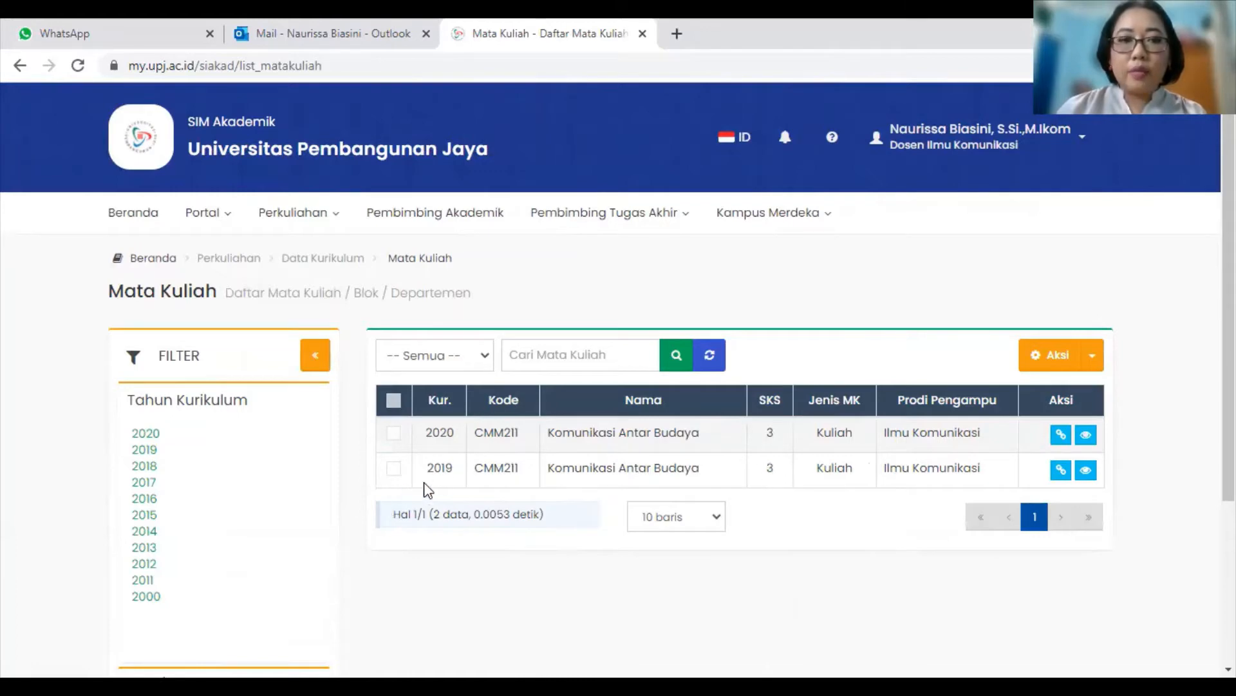
Step: Open the RPS of the 2019 curriculum course CMM211 Komunikasi Antar Budaya
{"action": "left_click", "coordinate": [1062, 472]}
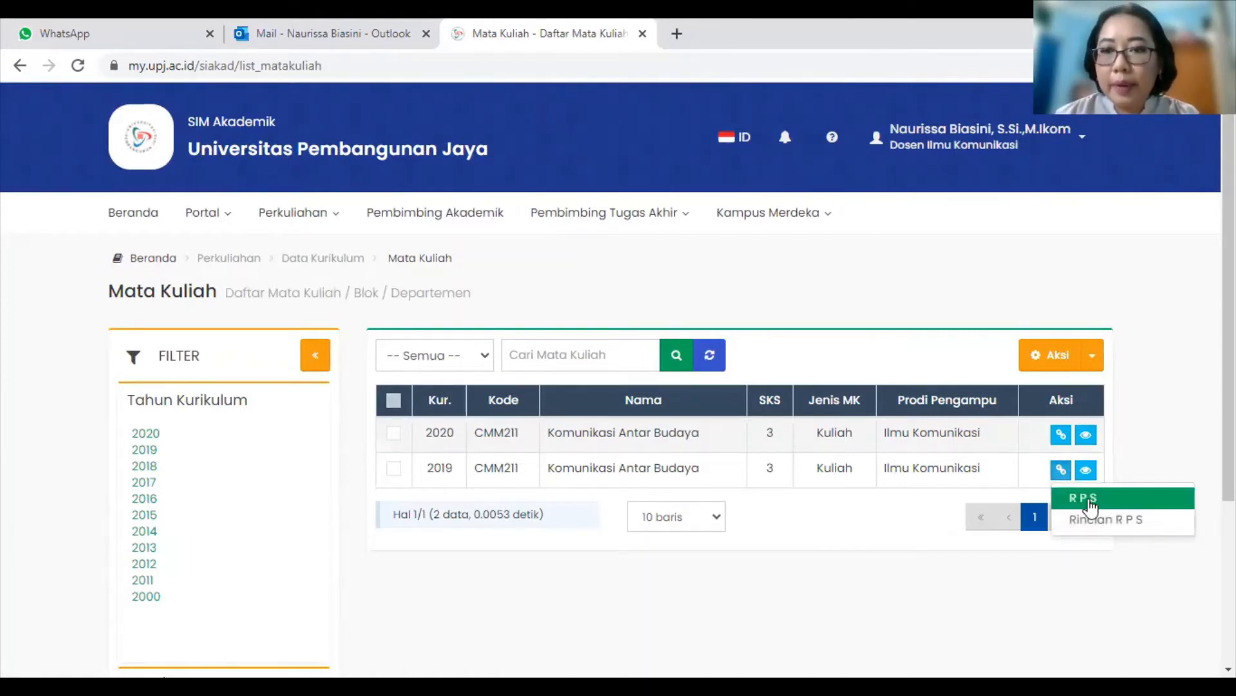
{"action": "left_click", "coordinate": [1090, 502]}
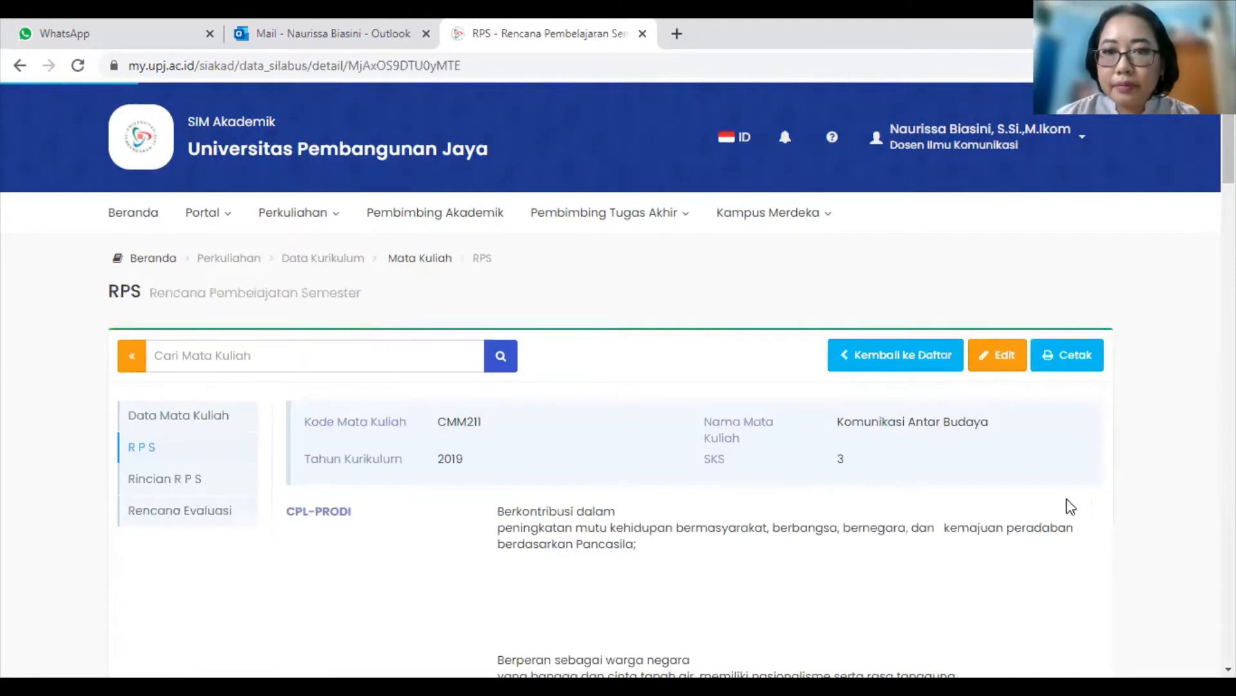
{"action": "scroll", "coordinate": [933, 499], "scroll_direction": "down", "scroll_amount": 1}
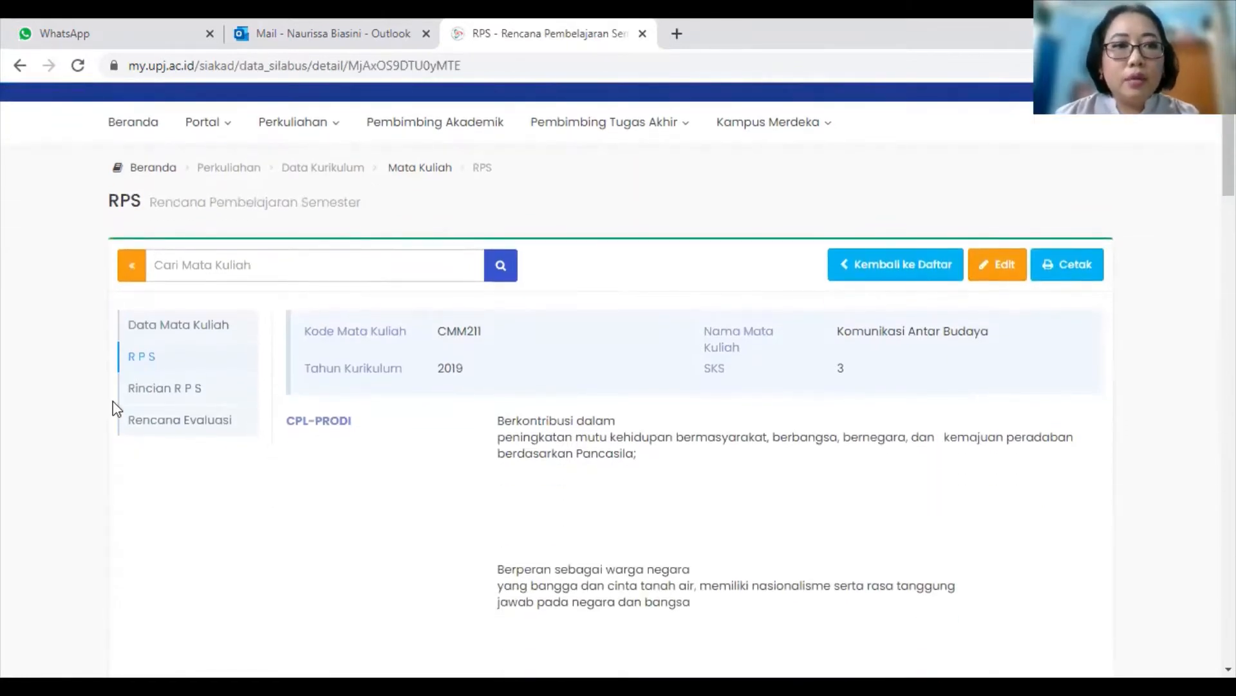
{"action": "scroll", "coordinate": [946, 520], "scroll_direction": "up", "scroll_amount": 1}
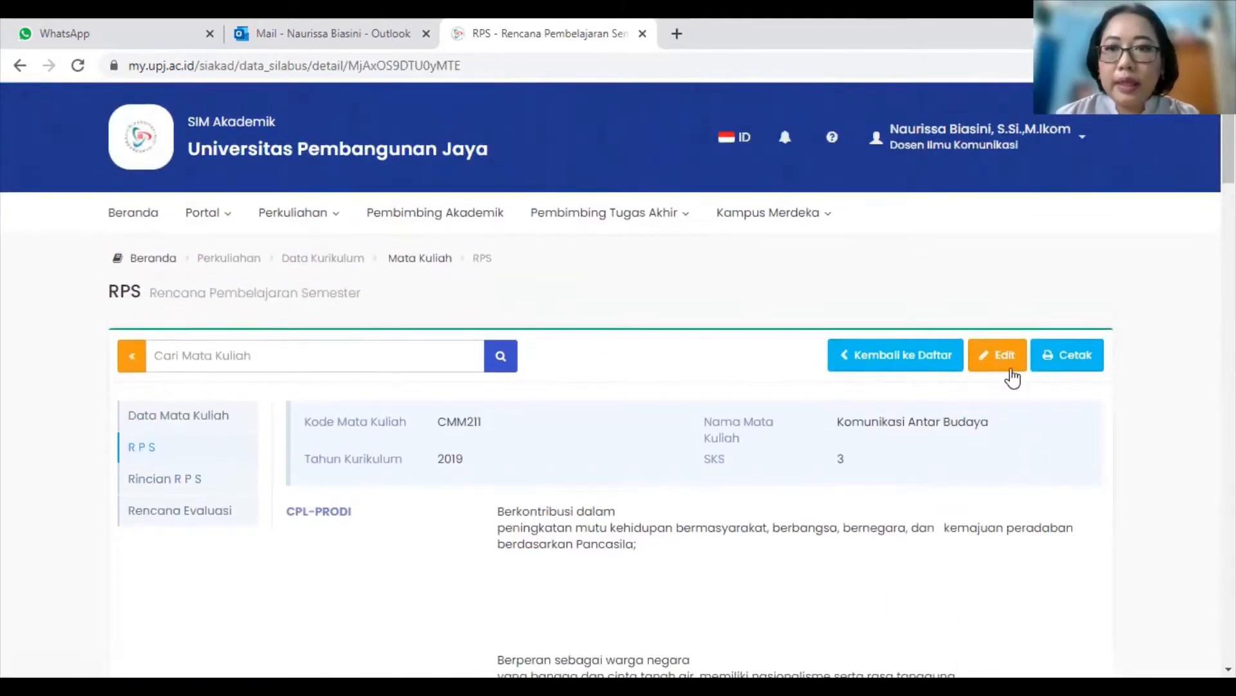
Step: Put the course's RPS into edit mode and look over its CPL-PRODI and CPMK fields
{"action": "left_click", "coordinate": [1010, 367]}
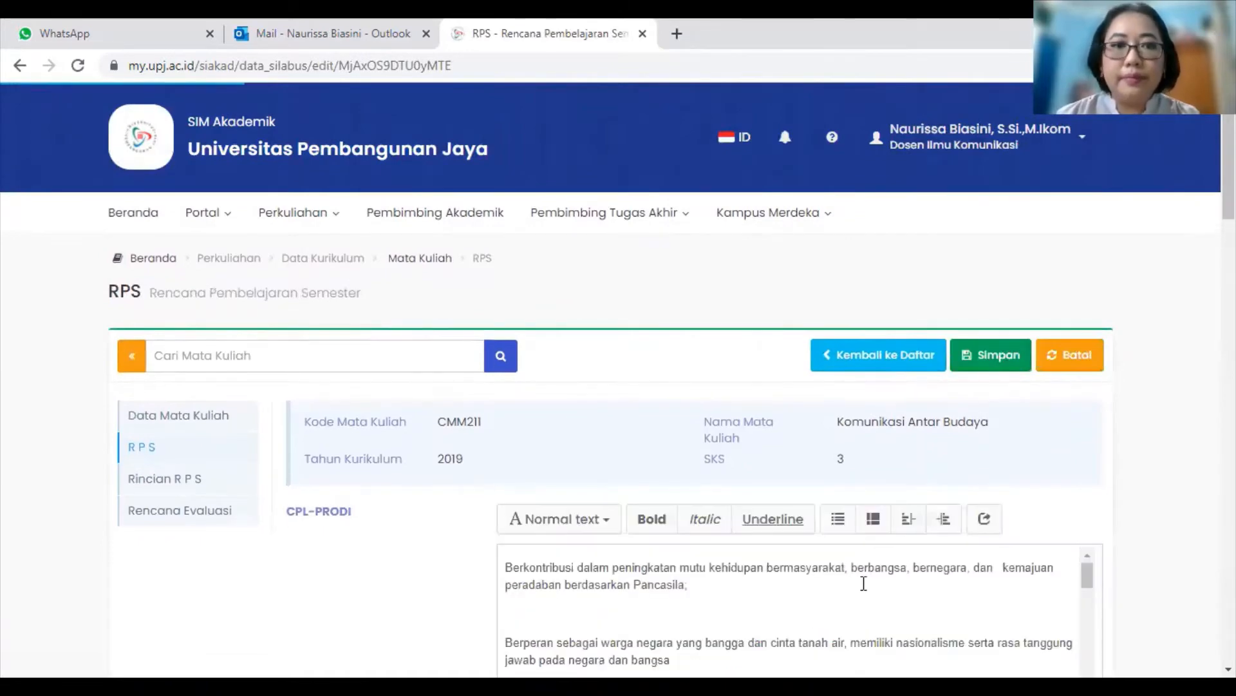
{"action": "scroll", "coordinate": [816, 626], "scroll_direction": "down", "scroll_amount": 1}
{"action": "scroll", "coordinate": [447, 583], "scroll_direction": "down", "scroll_amount": 3}
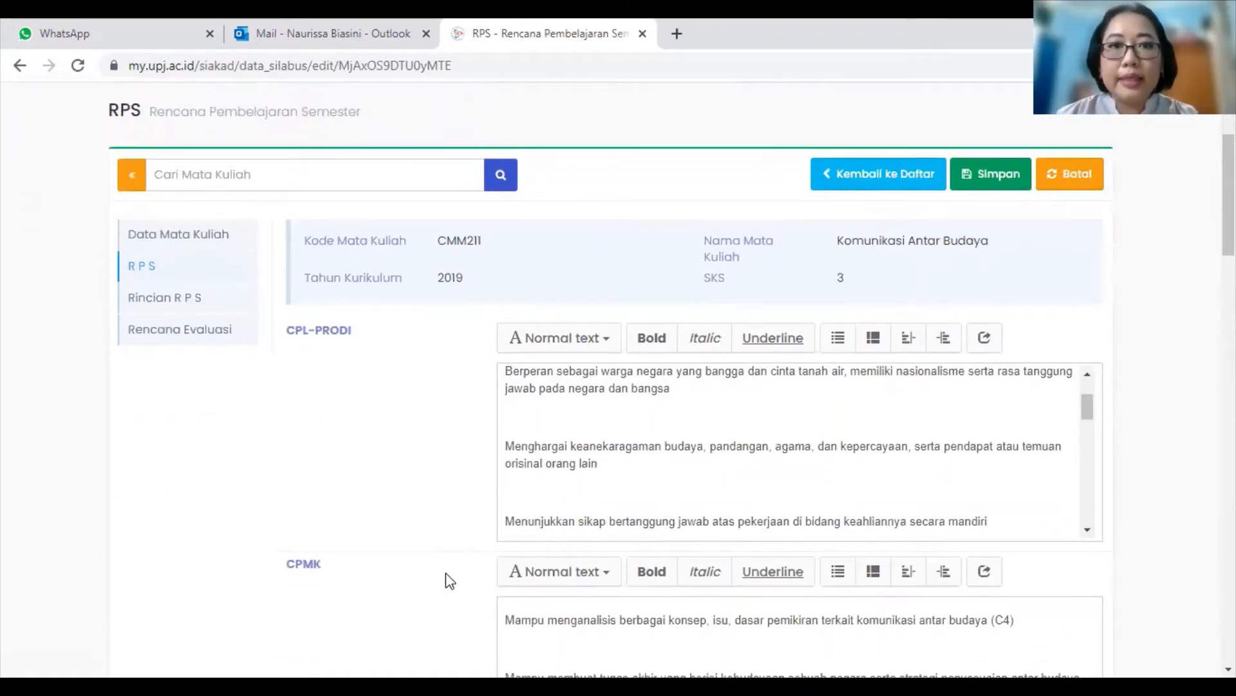
{"action": "scroll", "coordinate": [446, 576], "scroll_direction": "up", "scroll_amount": 1}
{"action": "scroll", "coordinate": [733, 599], "scroll_direction": "up", "scroll_amount": 1}
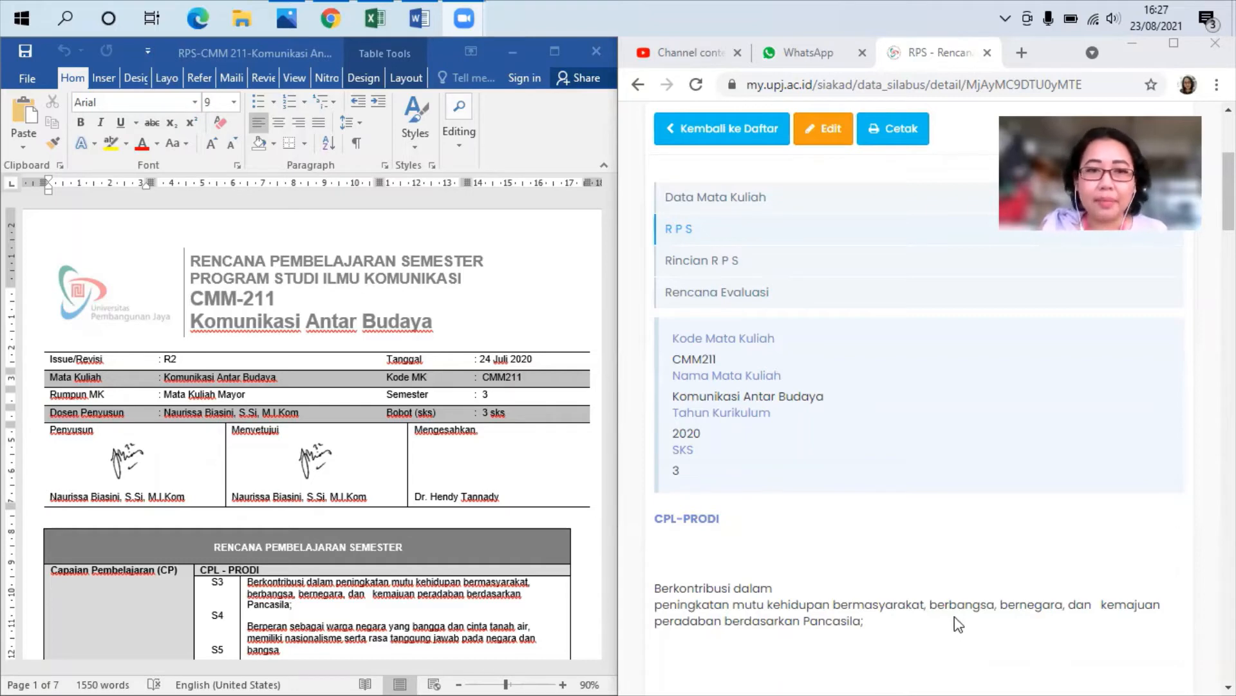
Step: Look over the 2020 curriculum RPS of CMM211 Komunikasi Antar Budaya and put it into edit mode at the CPL-PRODI field
{"action": "scroll", "coordinate": [957, 613], "scroll_direction": "down", "scroll_amount": 1}
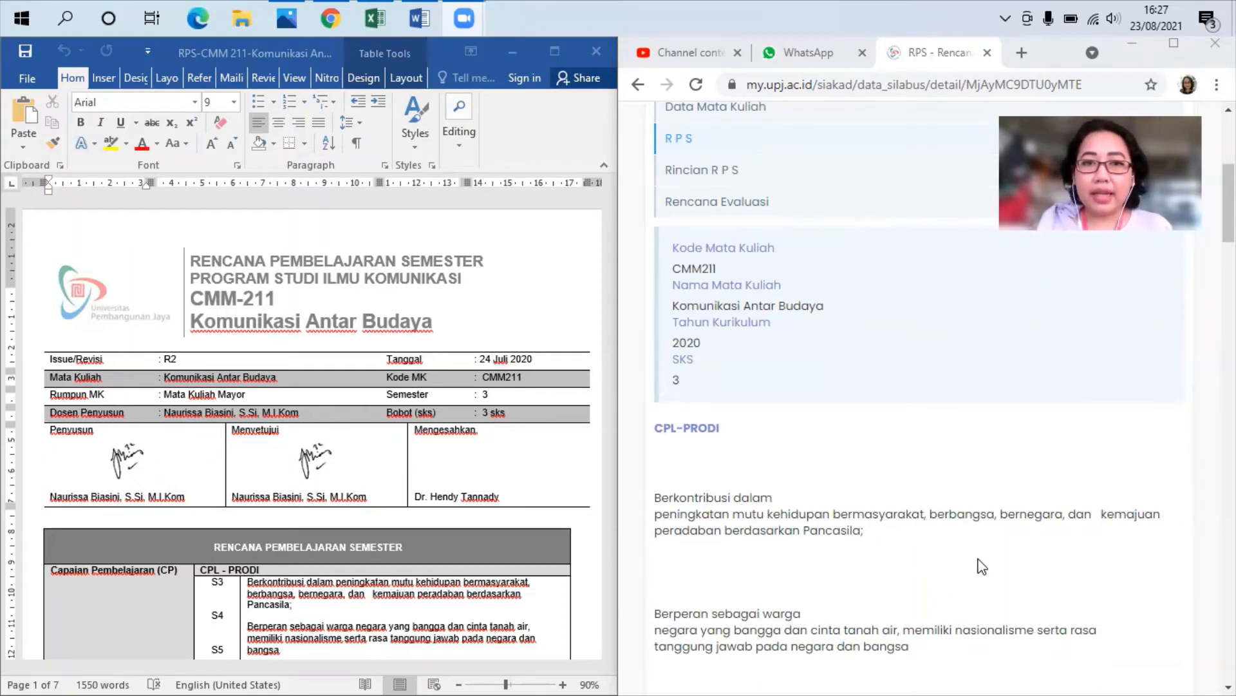
{"action": "scroll", "coordinate": [966, 565], "scroll_direction": "up", "scroll_amount": 5}
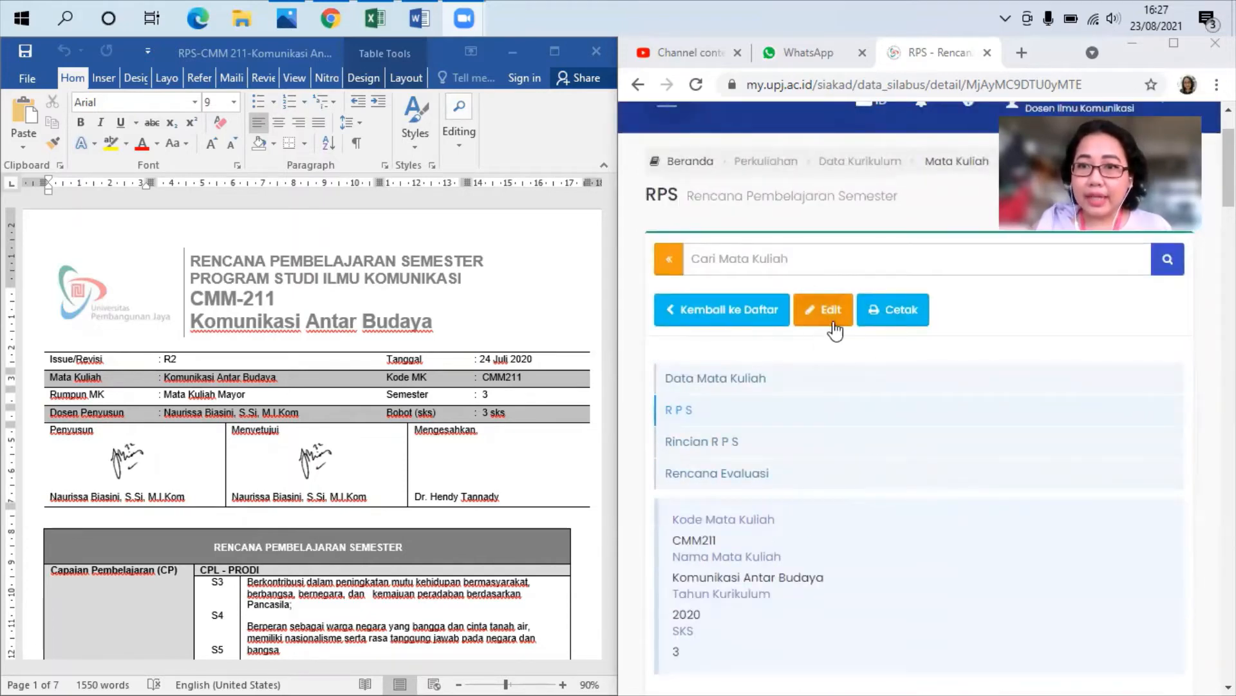
{"action": "scroll", "coordinate": [863, 455], "scroll_direction": "down", "scroll_amount": 5}
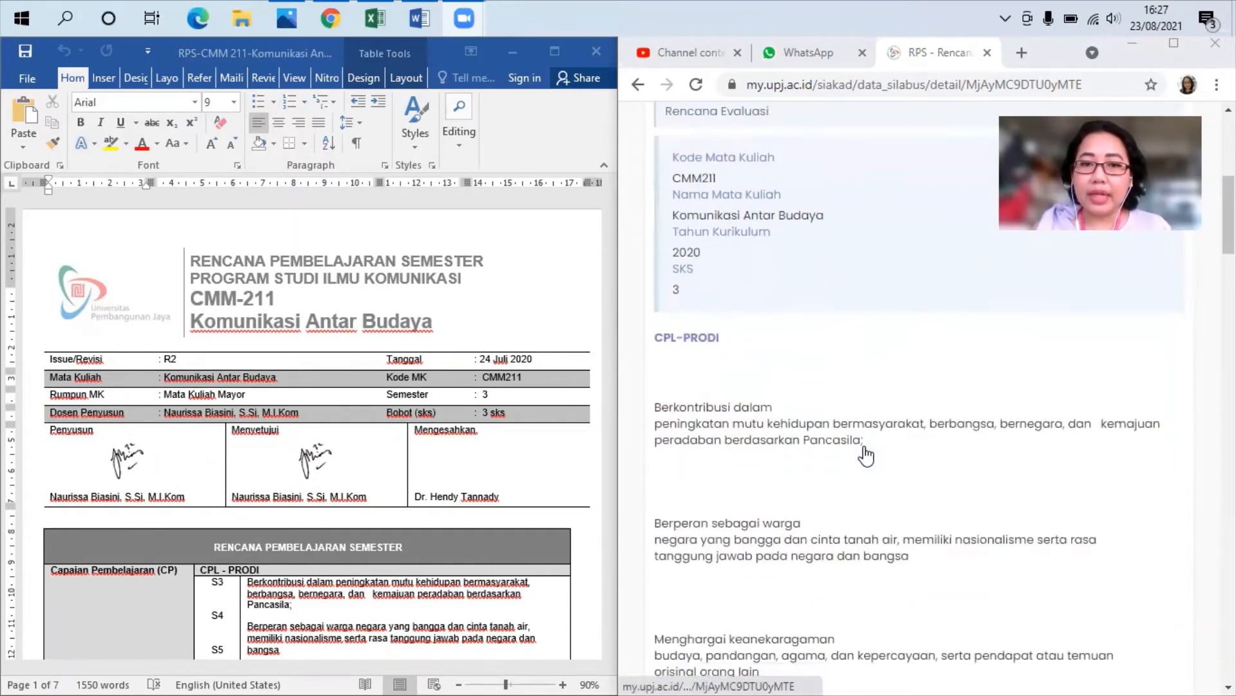
{"action": "scroll", "coordinate": [866, 455], "scroll_direction": "down", "scroll_amount": 1}
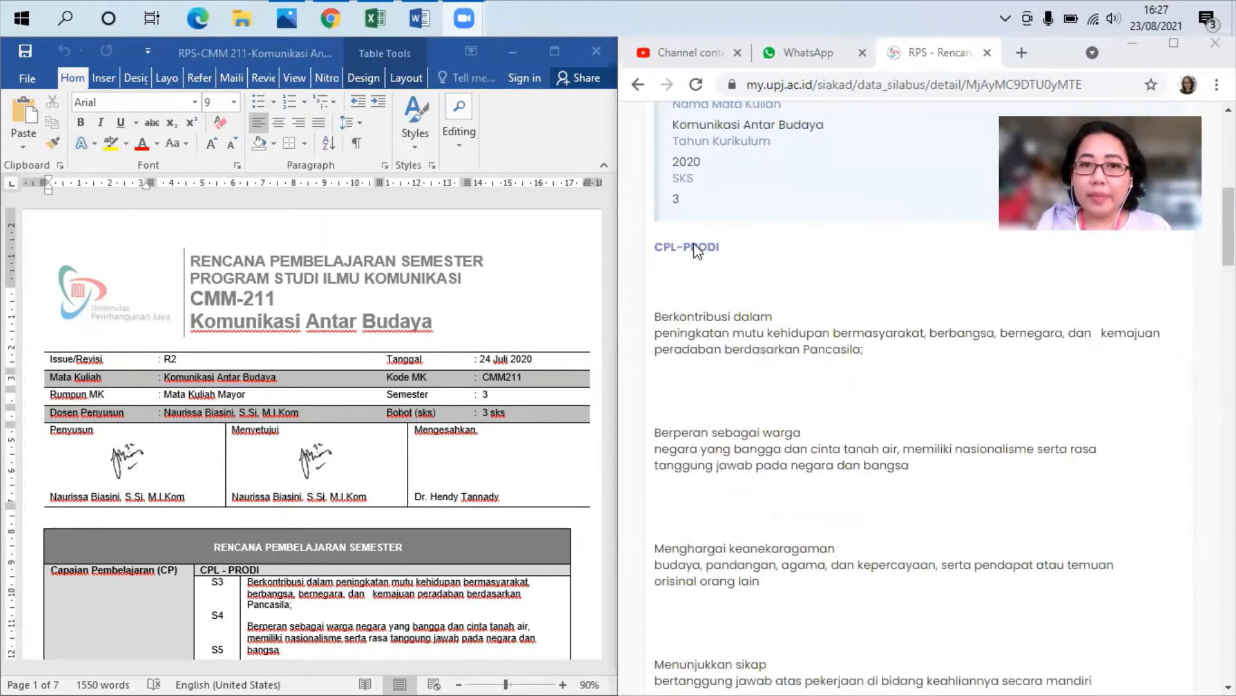
{"action": "left_click", "coordinate": [853, 519]}
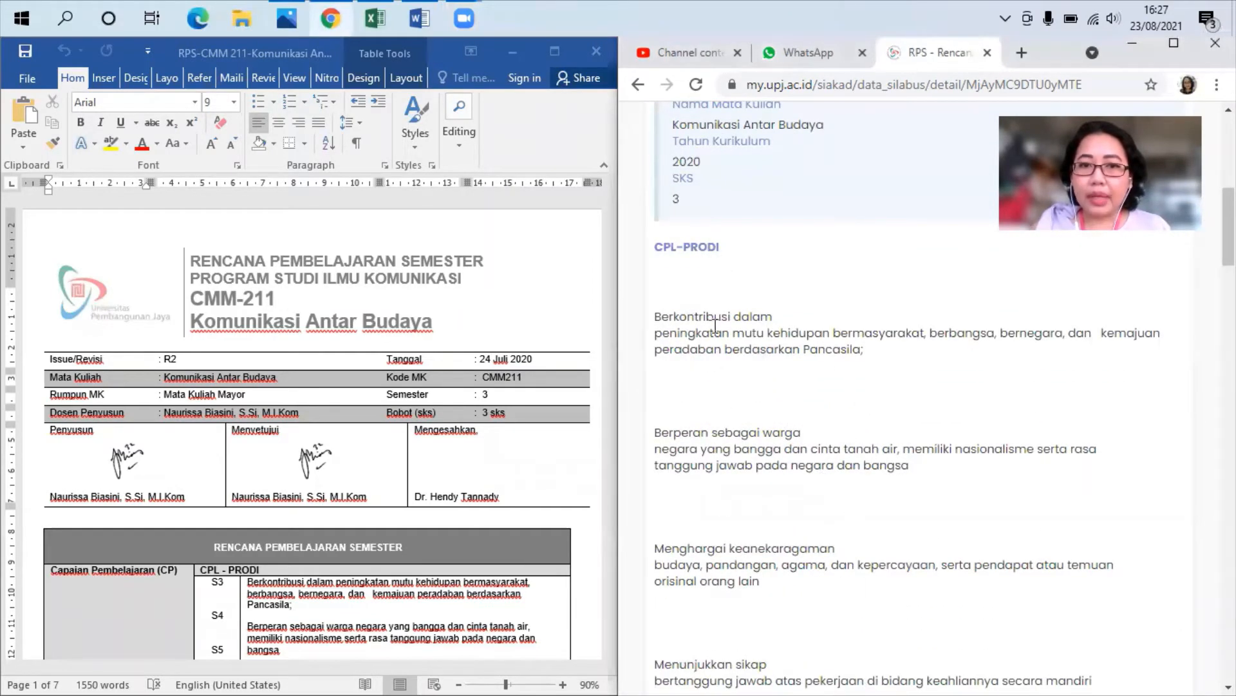
{"action": "scroll", "coordinate": [915, 528], "scroll_direction": "up", "scroll_amount": 6}
{"action": "left_click", "coordinate": [831, 216]}
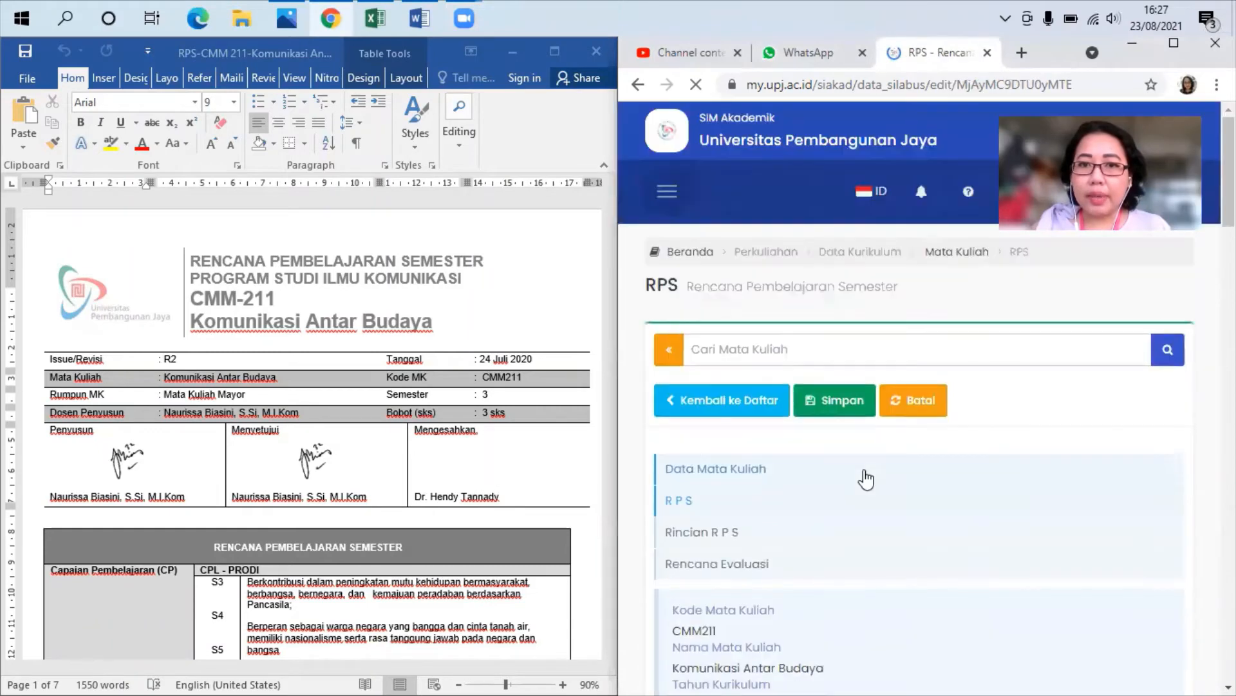
{"action": "scroll", "coordinate": [866, 479], "scroll_direction": "down", "scroll_amount": 6}
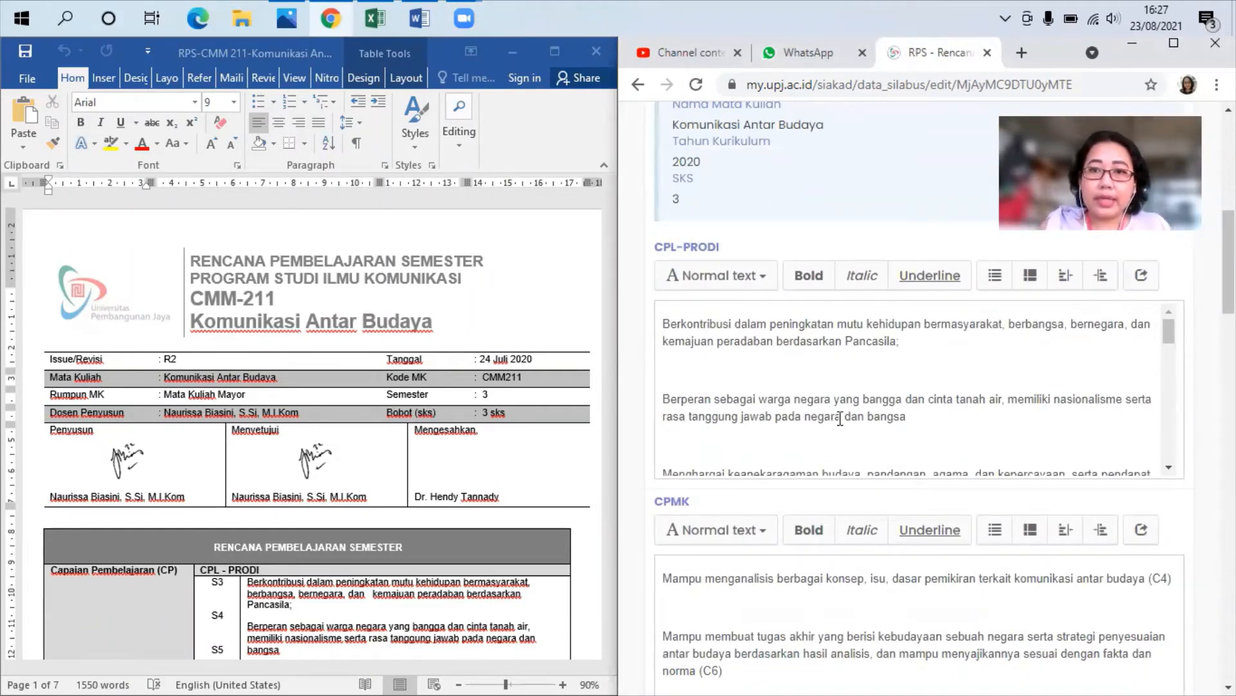
Step: Compare the CPL-PRODI outcomes in the Word RPS with the text in the web form's CPL-PRODI field
{"action": "scroll", "coordinate": [271, 451], "scroll_direction": "down", "scroll_amount": 2}
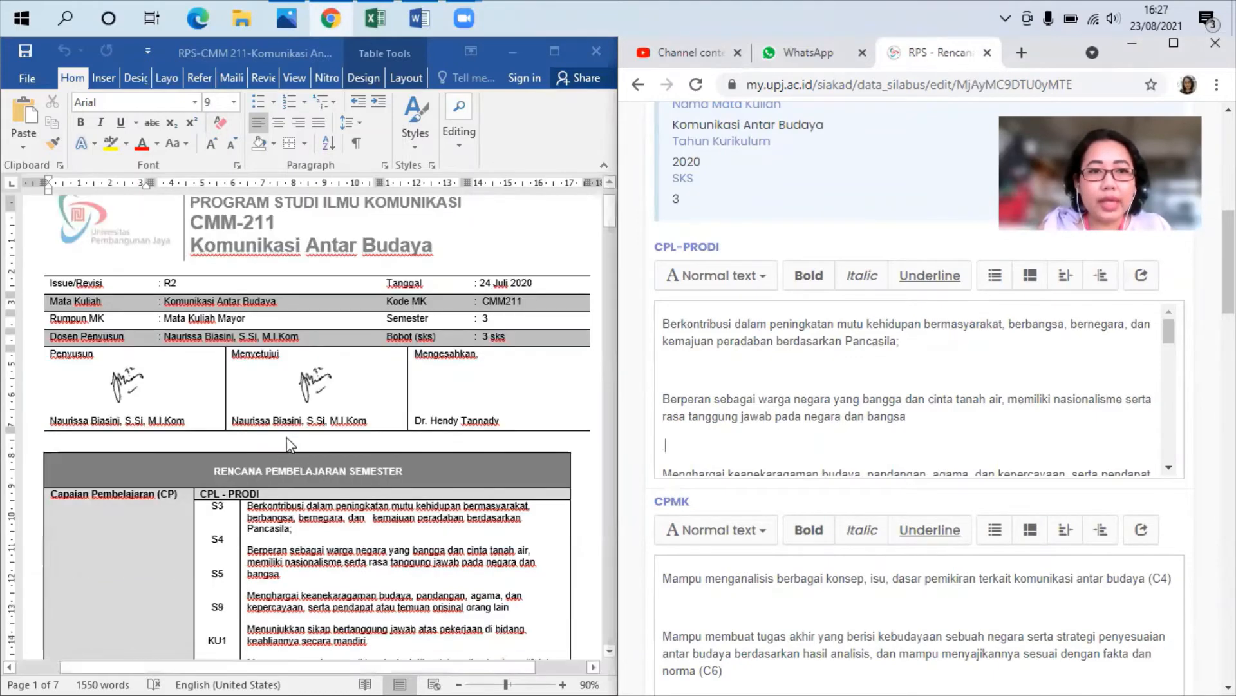
{"action": "left_click", "coordinate": [384, 423]}
{"action": "scroll", "coordinate": [384, 424], "scroll_direction": "up", "scroll_amount": 1}
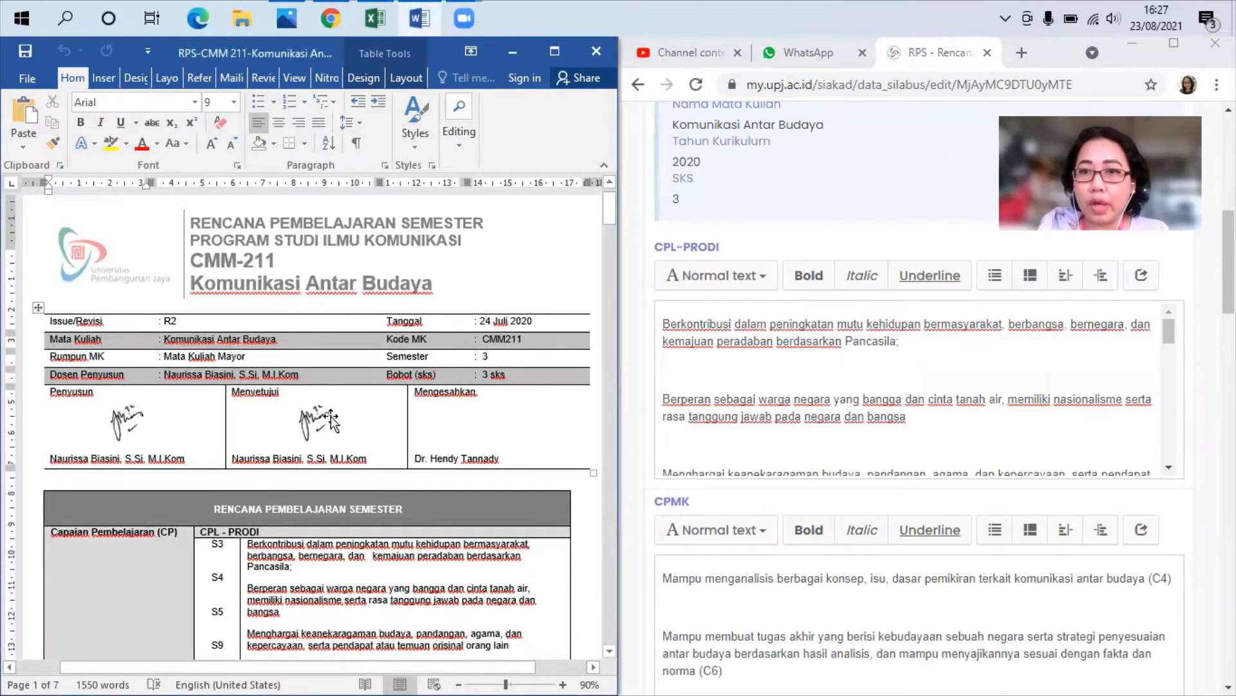
{"action": "scroll", "coordinate": [338, 400], "scroll_direction": "down", "scroll_amount": 5}
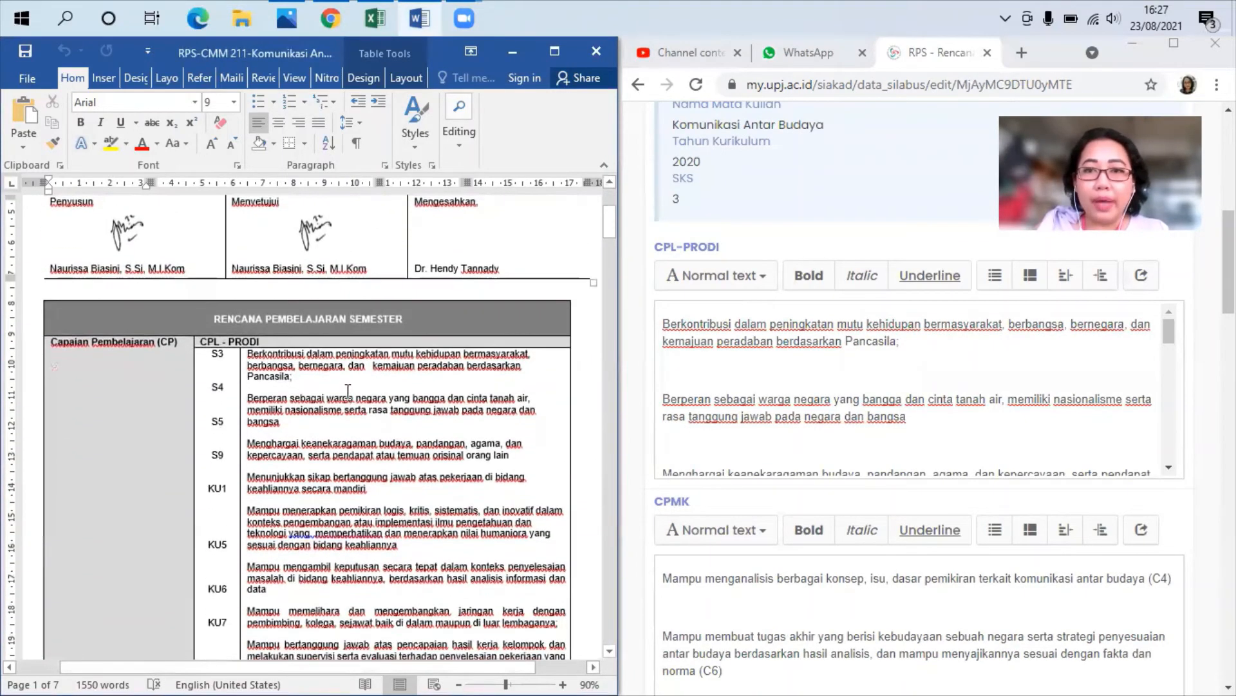
{"action": "scroll", "coordinate": [336, 384], "scroll_direction": "down", "scroll_amount": 2}
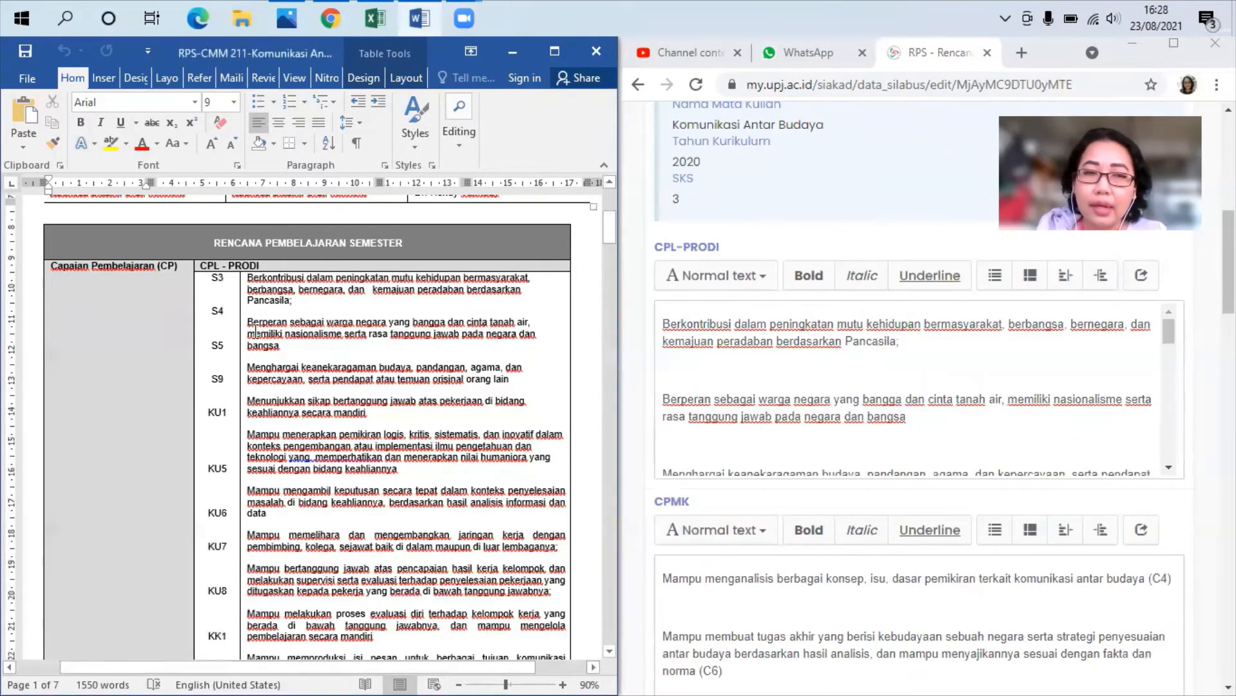
{"action": "scroll", "coordinate": [225, 355], "scroll_direction": "up", "scroll_amount": 3}
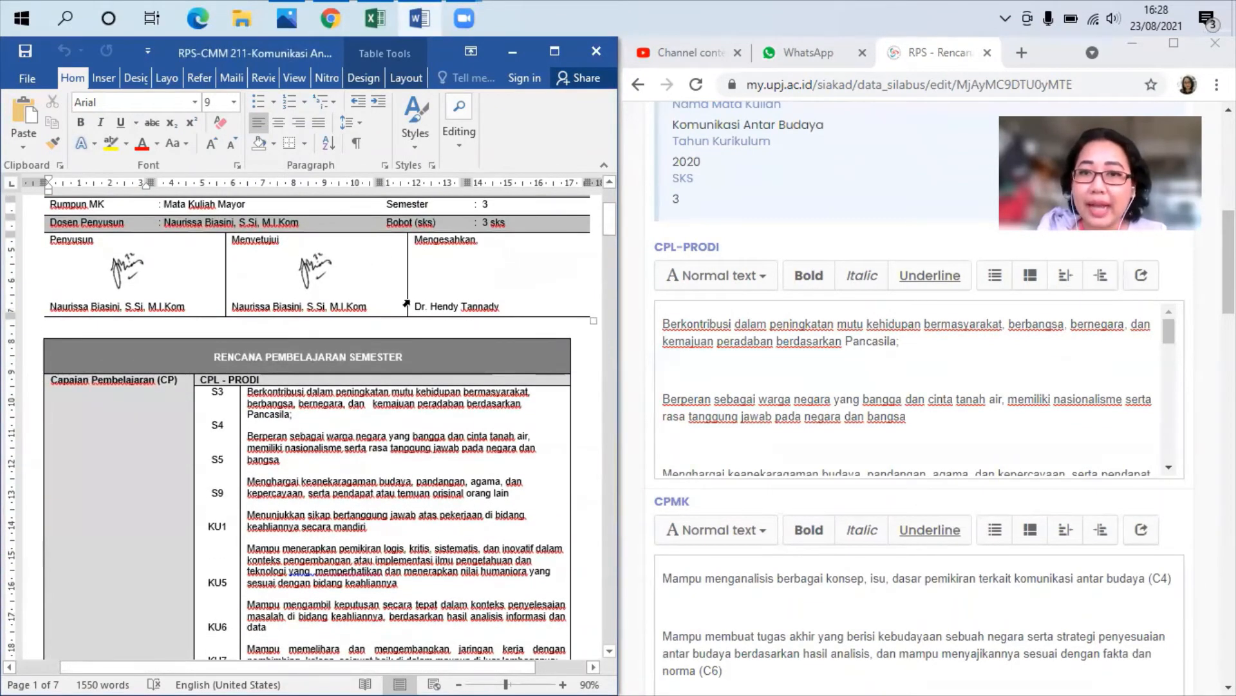
{"action": "scroll", "coordinate": [429, 502], "scroll_direction": "down", "scroll_amount": 4}
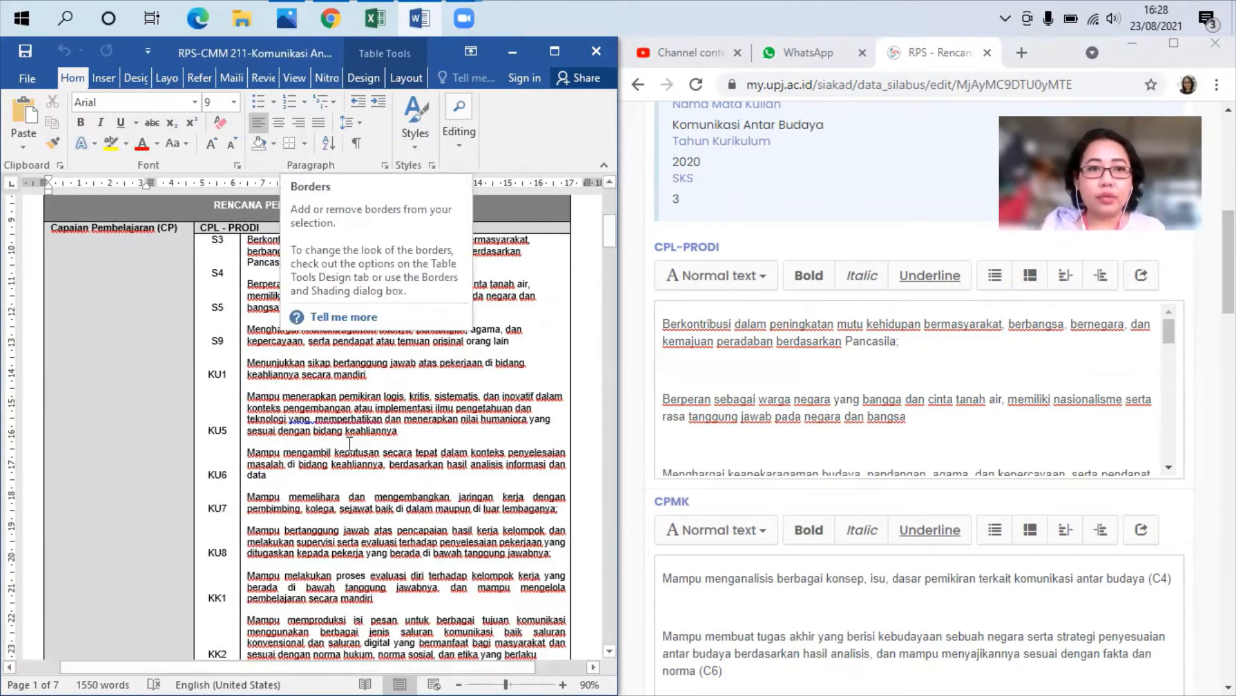
{"action": "left_click", "coordinate": [401, 419]}
Step: Check the CPL-PRODI field's text styles and select the outcome texts from S3 onward in the Word RPS
{"action": "left_click", "coordinate": [716, 275]}
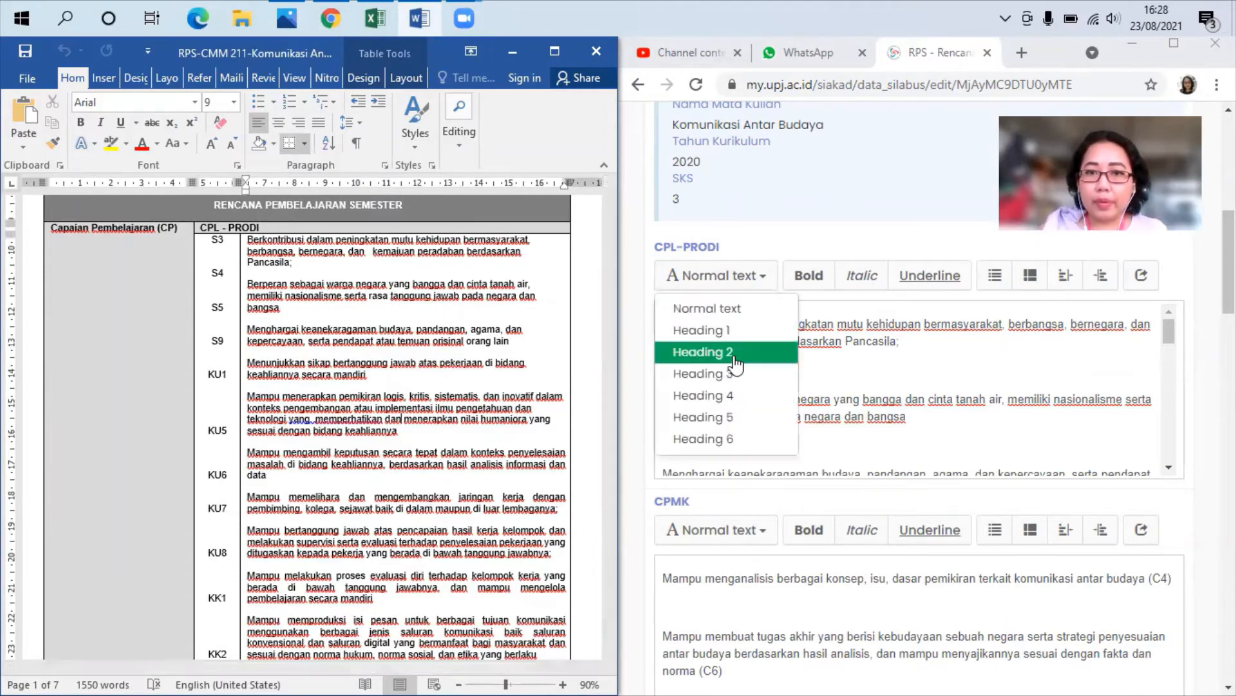
{"action": "left_click_drag", "start_coordinate": [249, 240], "coordinate": [481, 634]}
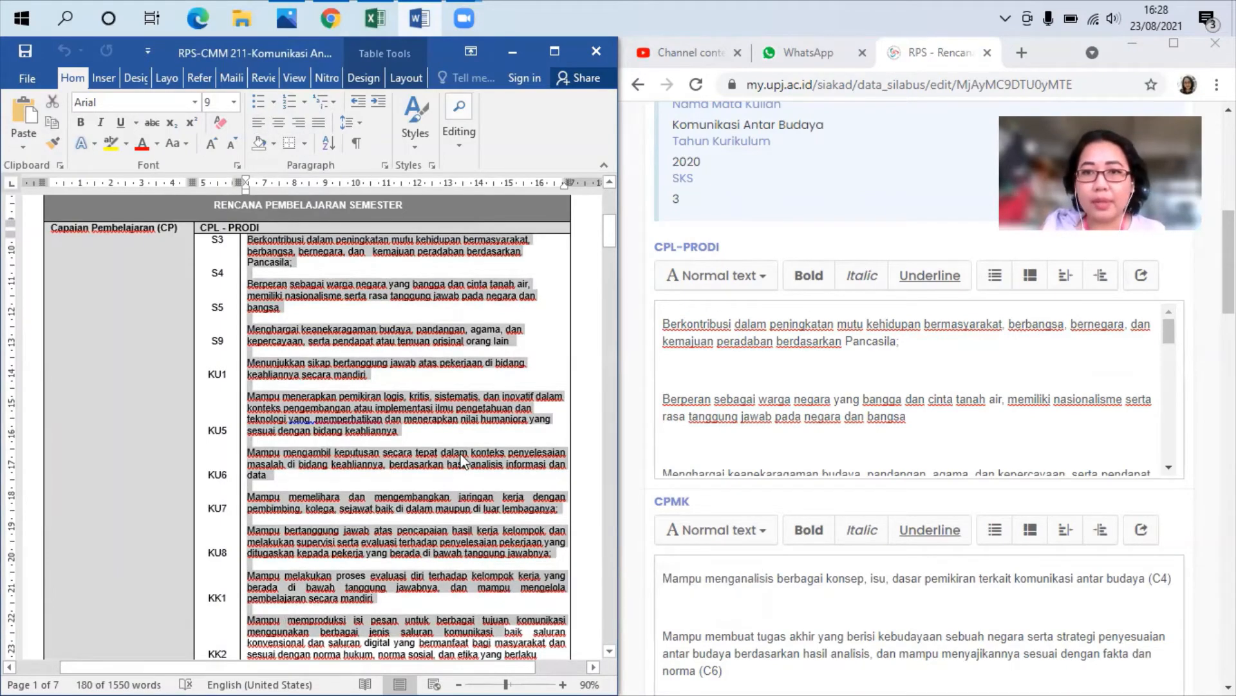
{"action": "scroll", "coordinate": [460, 444], "scroll_direction": "down", "scroll_amount": 15}
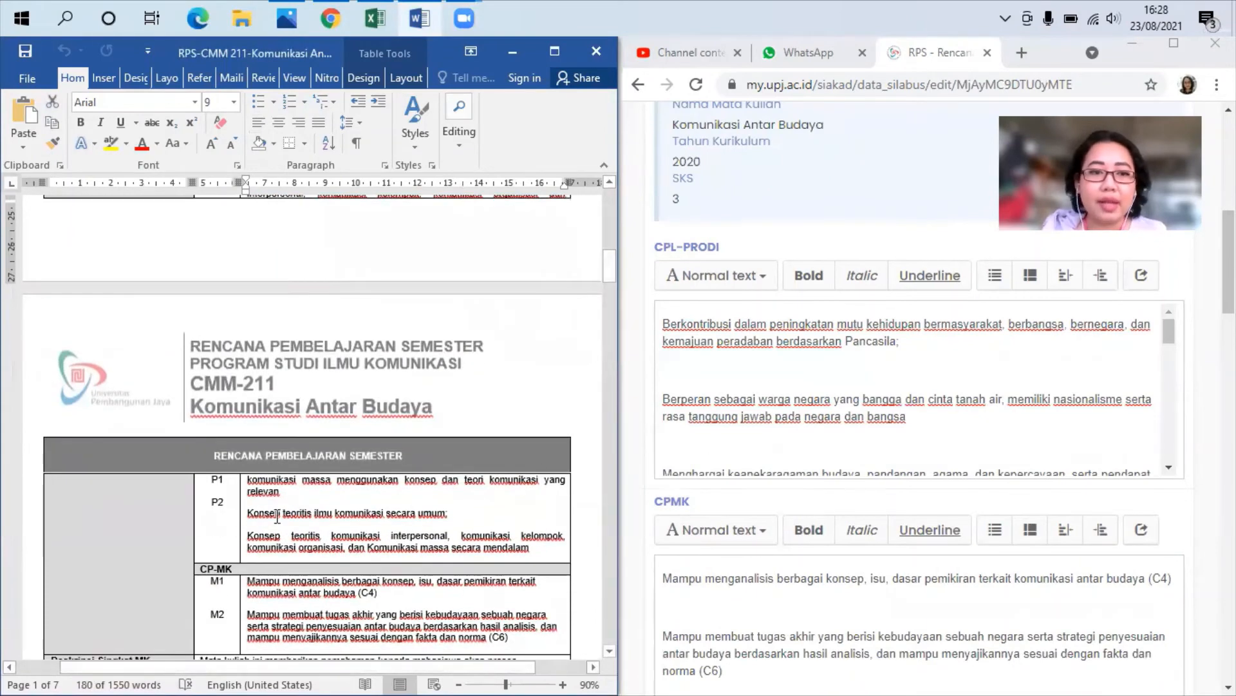
{"action": "left_click", "coordinate": [276, 518]}
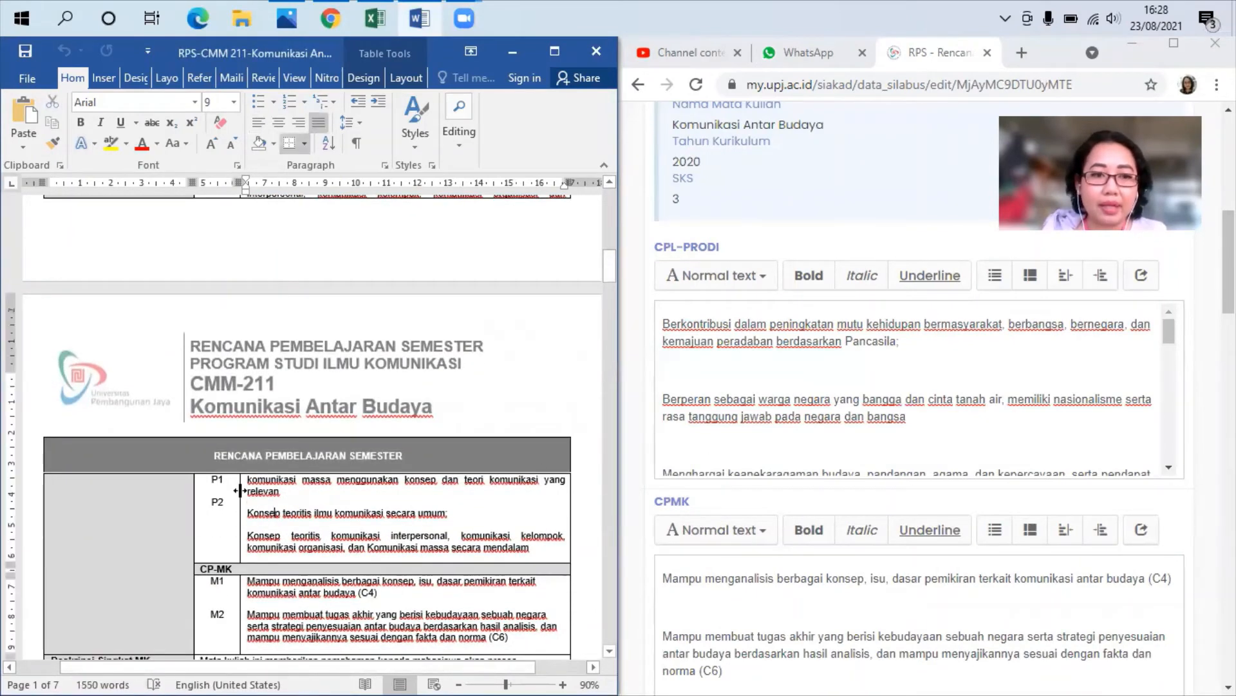
Step: Remove the blank lines between the first four outcomes in the CPL-PRODI field
{"action": "left_click", "coordinate": [837, 373]}
{"action": "key", "text": "Delete"}
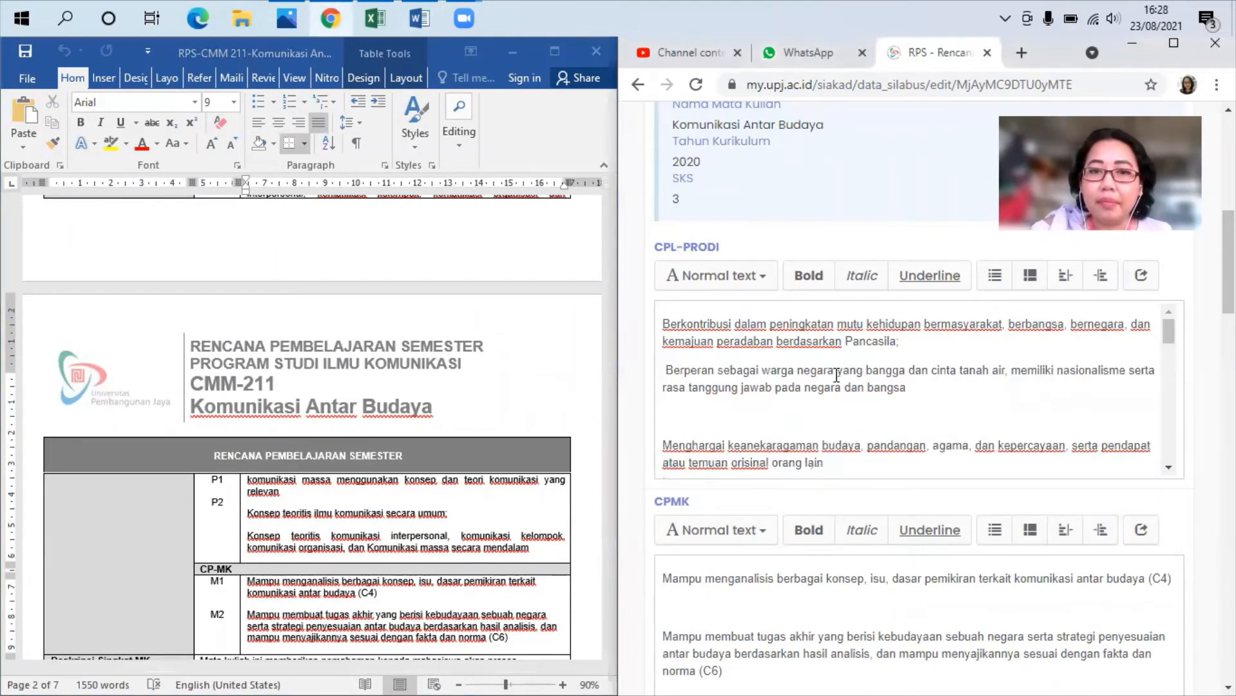
{"action": "key", "text": "Delete"}
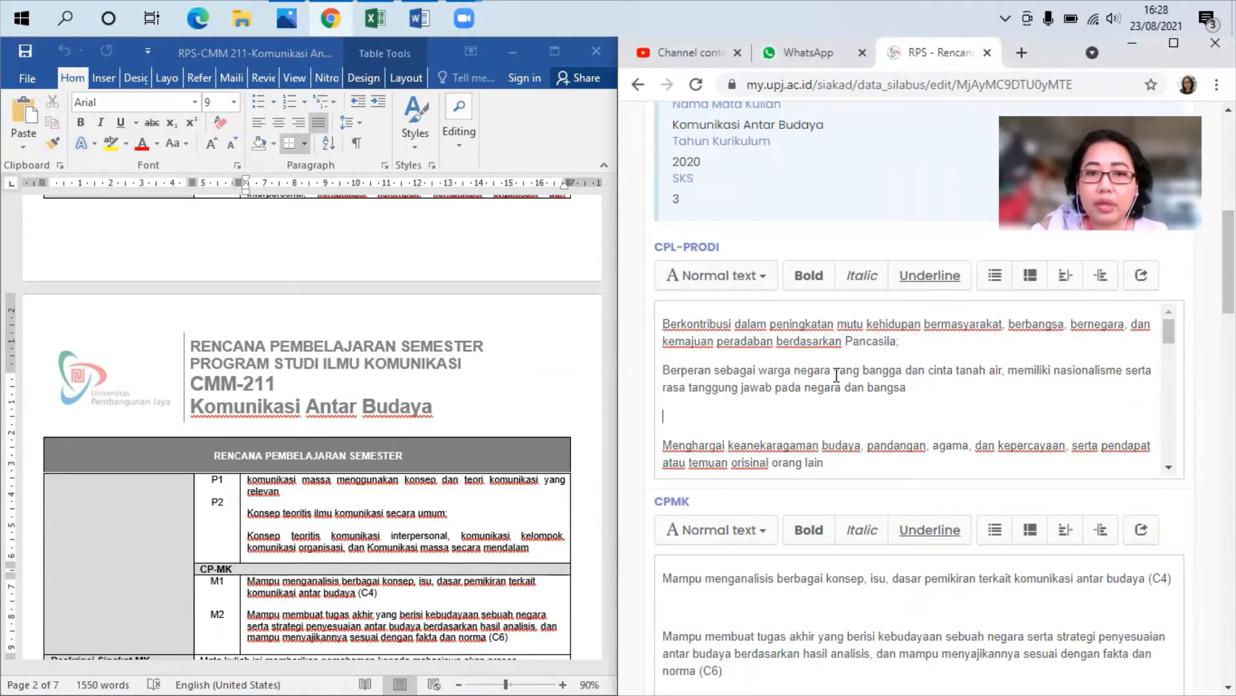
{"action": "key", "text": "Delete"}
{"action": "key", "text": "Down"}
{"action": "key", "text": "Down"}
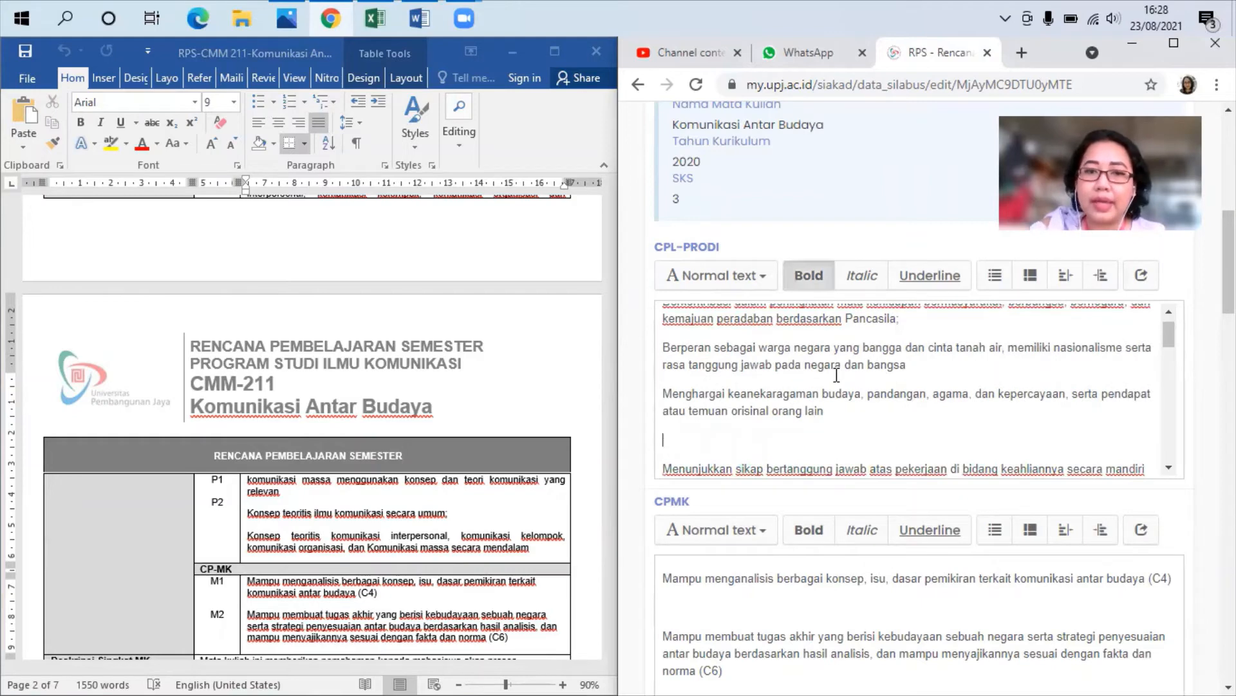
{"action": "key", "text": "Delete"}
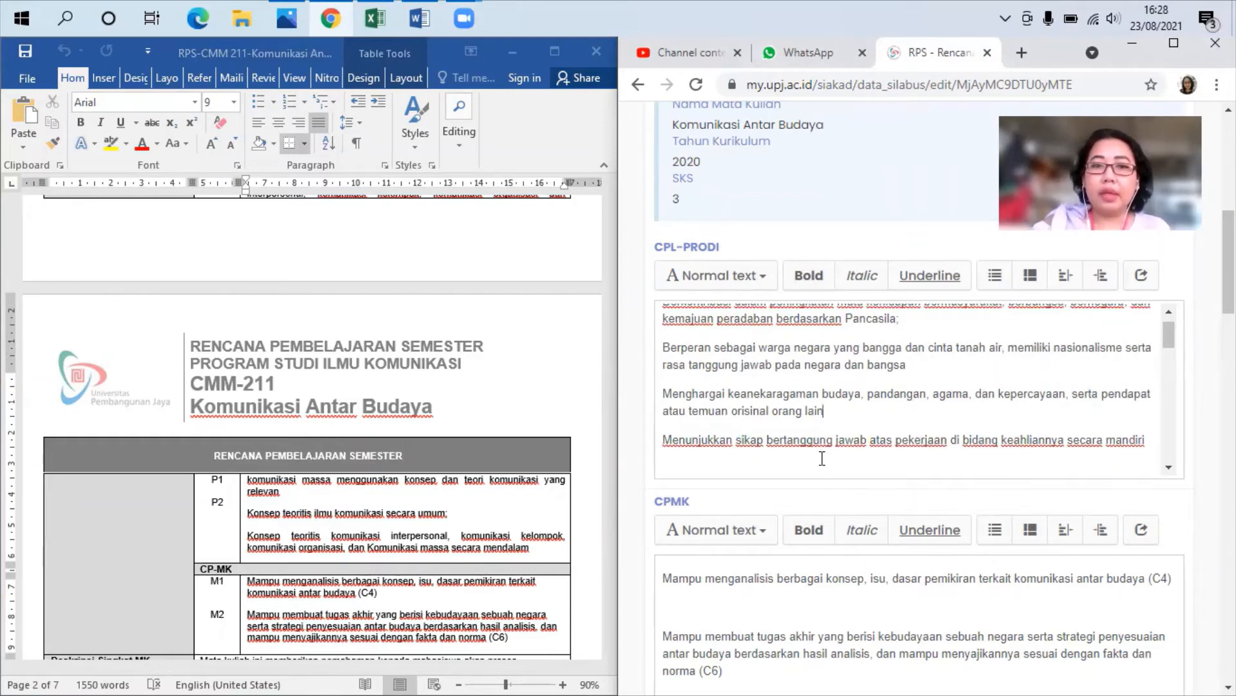
Step: Look over the remaining CPL-PRODI outcomes and compare the CPMK field with the CP-MK section of the Word RPS
{"action": "scroll", "coordinate": [831, 451], "scroll_direction": "up", "scroll_amount": 5}
{"action": "scroll", "coordinate": [1011, 583], "scroll_direction": "down", "scroll_amount": 5}
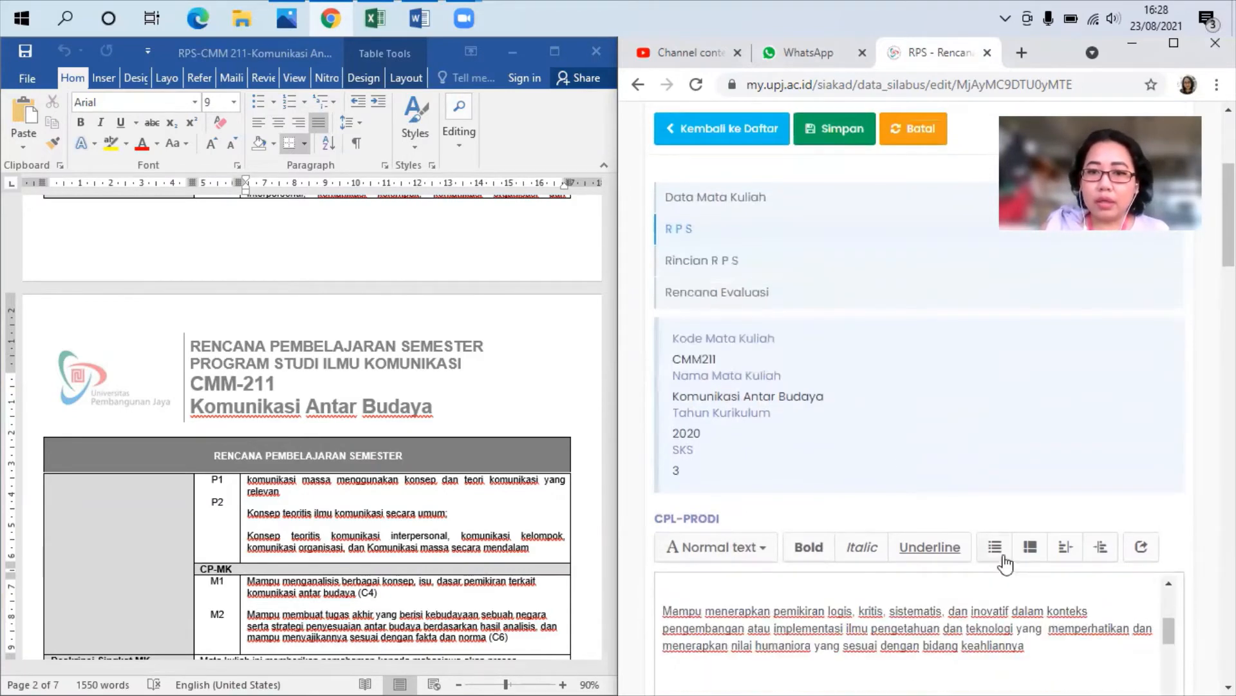
{"action": "scroll", "coordinate": [1128, 512], "scroll_direction": "down", "scroll_amount": 4}
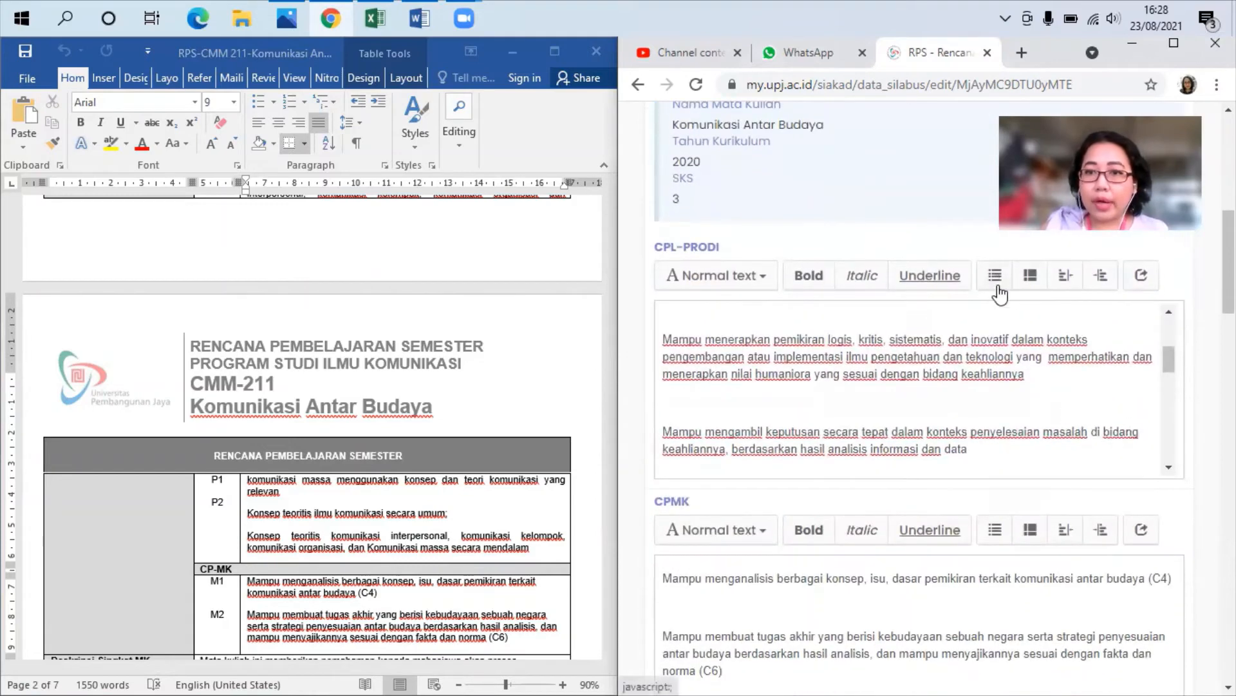
{"action": "scroll", "coordinate": [916, 401], "scroll_direction": "down", "scroll_amount": 1}
{"action": "scroll", "coordinate": [915, 400], "scroll_direction": "down", "scroll_amount": 8}
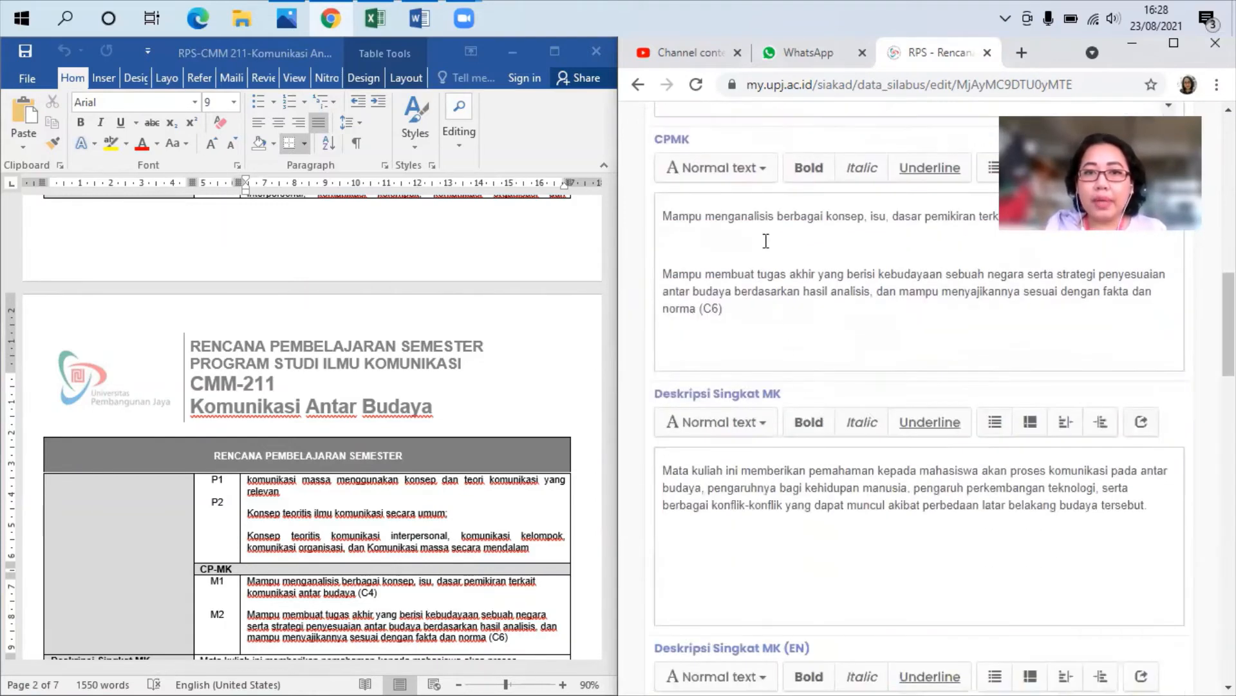
{"action": "scroll", "coordinate": [374, 538], "scroll_direction": "down", "scroll_amount": 4}
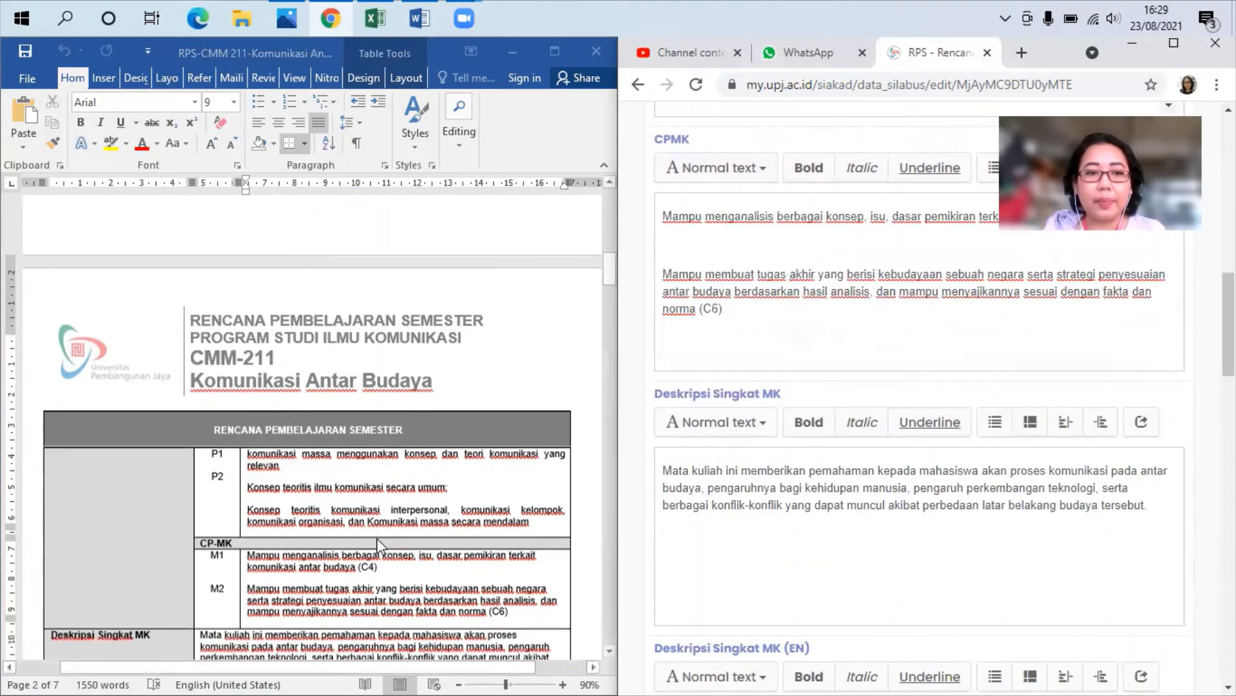
{"action": "scroll", "coordinate": [395, 532], "scroll_direction": "down", "scroll_amount": 2}
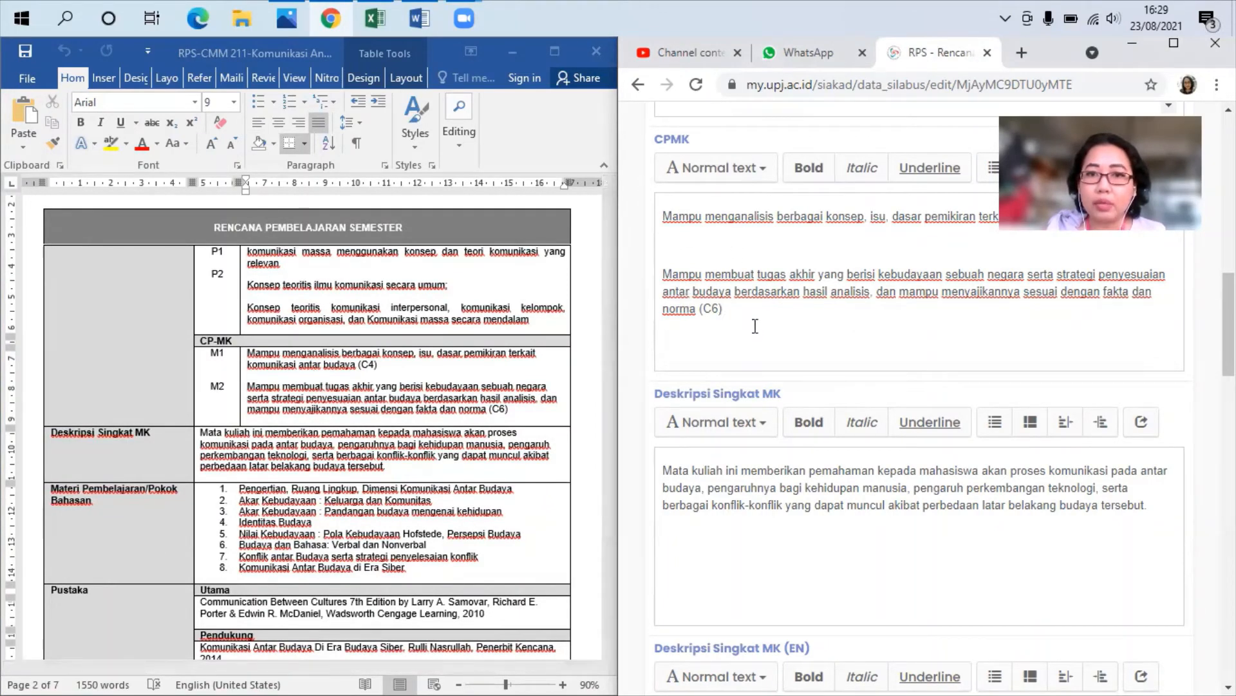
Step: Compare the Deskripsi Singkat MK and Materi Pembelajaran fields with the matching sections of the Word RPS
{"action": "scroll", "coordinate": [855, 324], "scroll_direction": "down", "scroll_amount": 4}
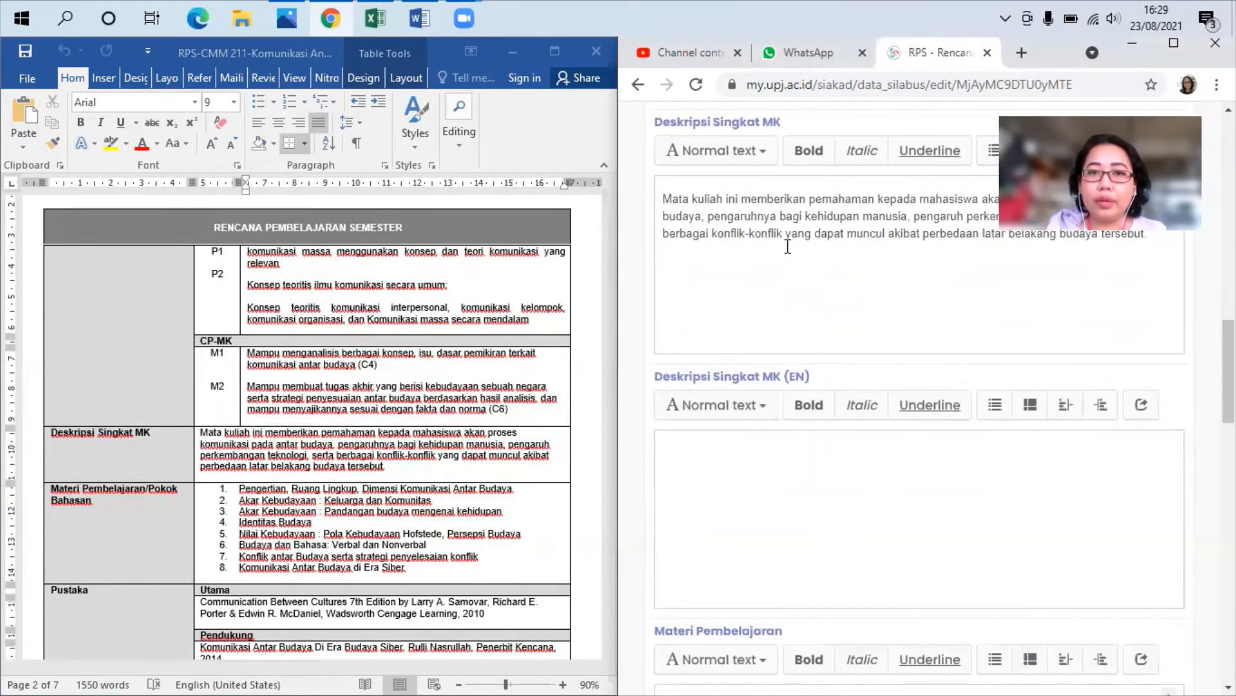
{"action": "scroll", "coordinate": [355, 362], "scroll_direction": "down", "scroll_amount": 3}
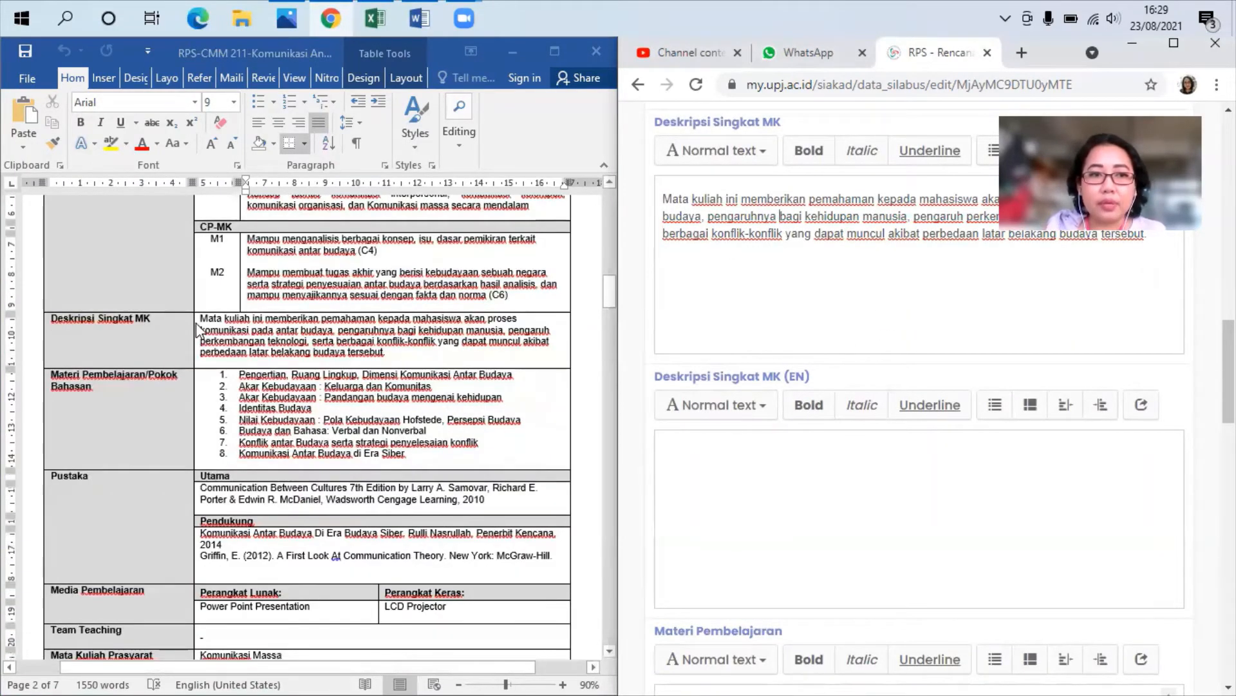
{"action": "scroll", "coordinate": [801, 326], "scroll_direction": "down", "scroll_amount": 3}
{"action": "left_click", "coordinate": [786, 307]}
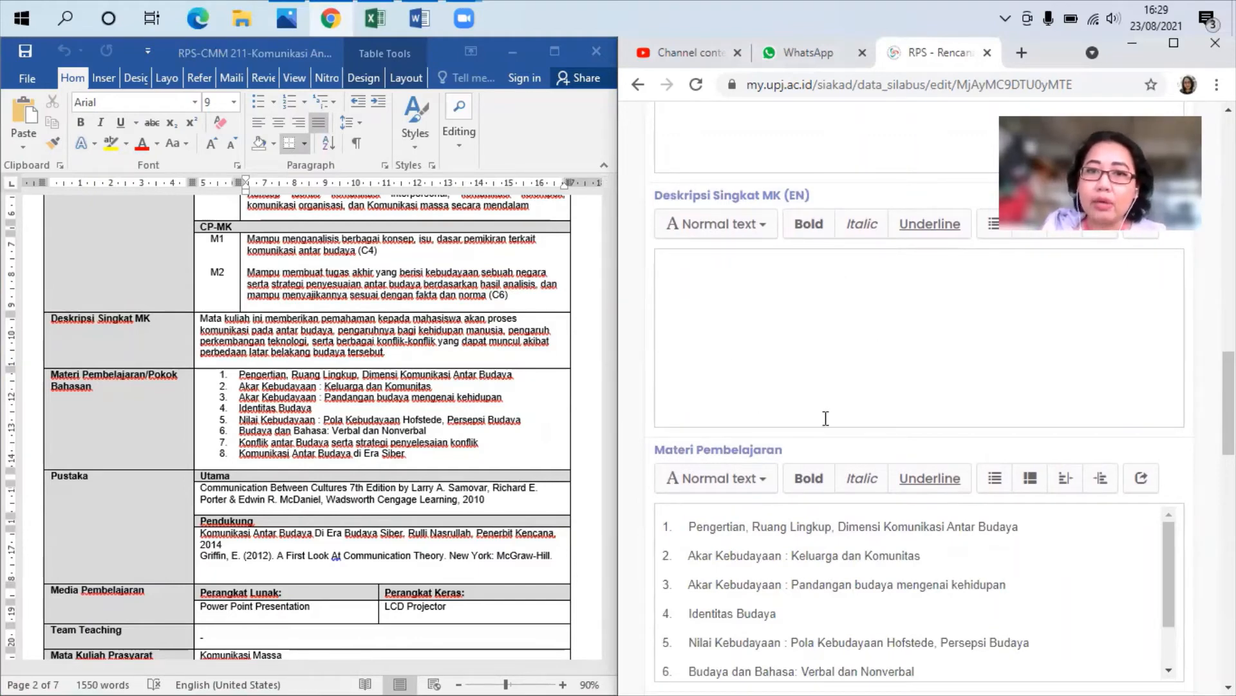
{"action": "scroll", "coordinate": [856, 386], "scroll_direction": "down", "scroll_amount": 4}
{"action": "left_click", "coordinate": [858, 341]}
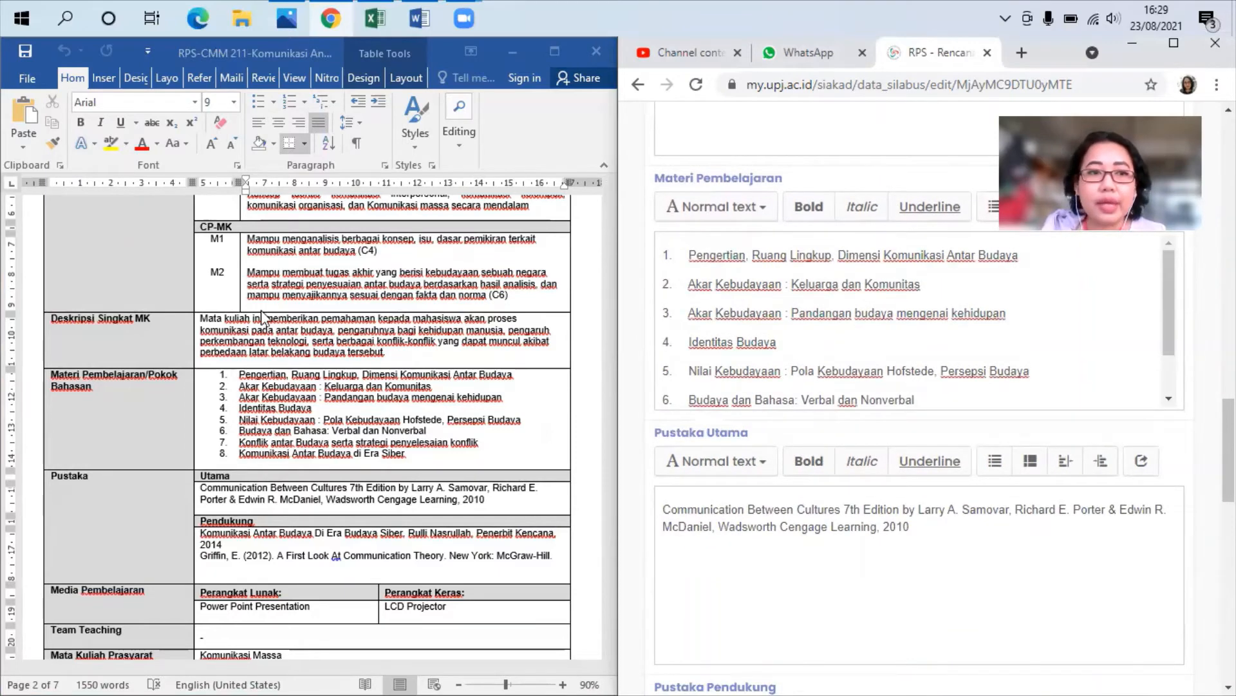
{"action": "scroll", "coordinate": [270, 316], "scroll_direction": "down", "scroll_amount": 1}
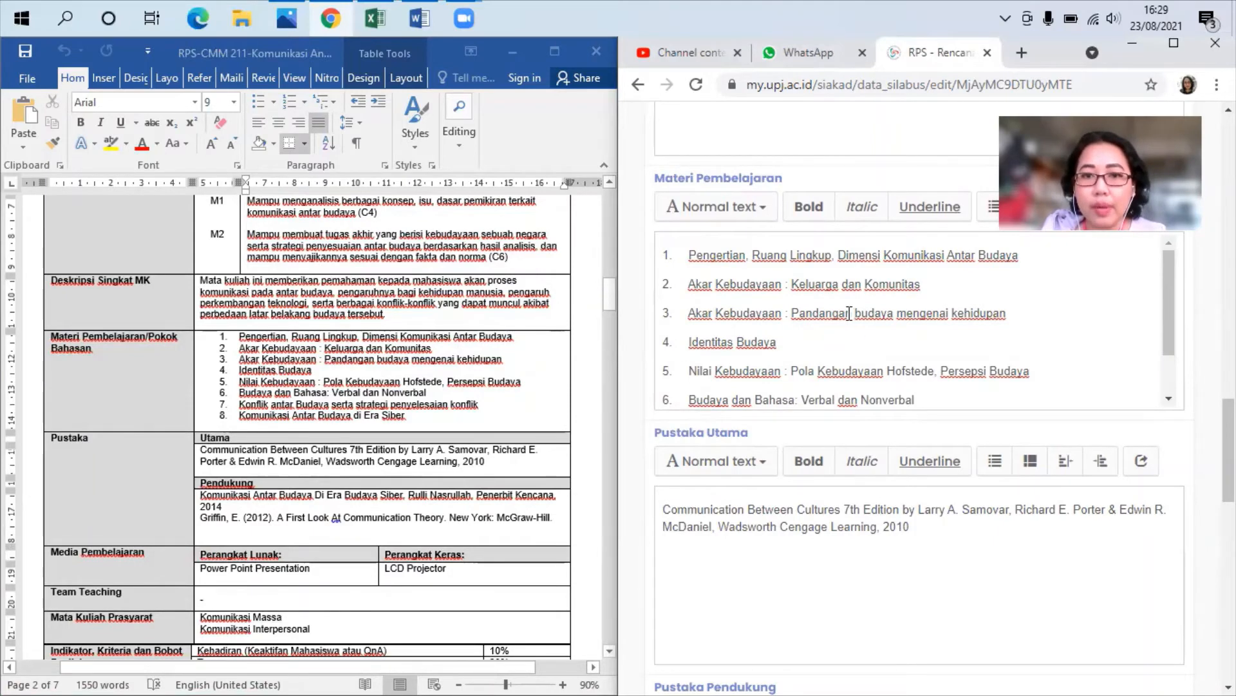
Step: Change the publication year of the Communication Between Cultures reference in Pustaka Utama to 2014
{"action": "scroll", "coordinate": [856, 335], "scroll_direction": "down", "scroll_amount": 5}
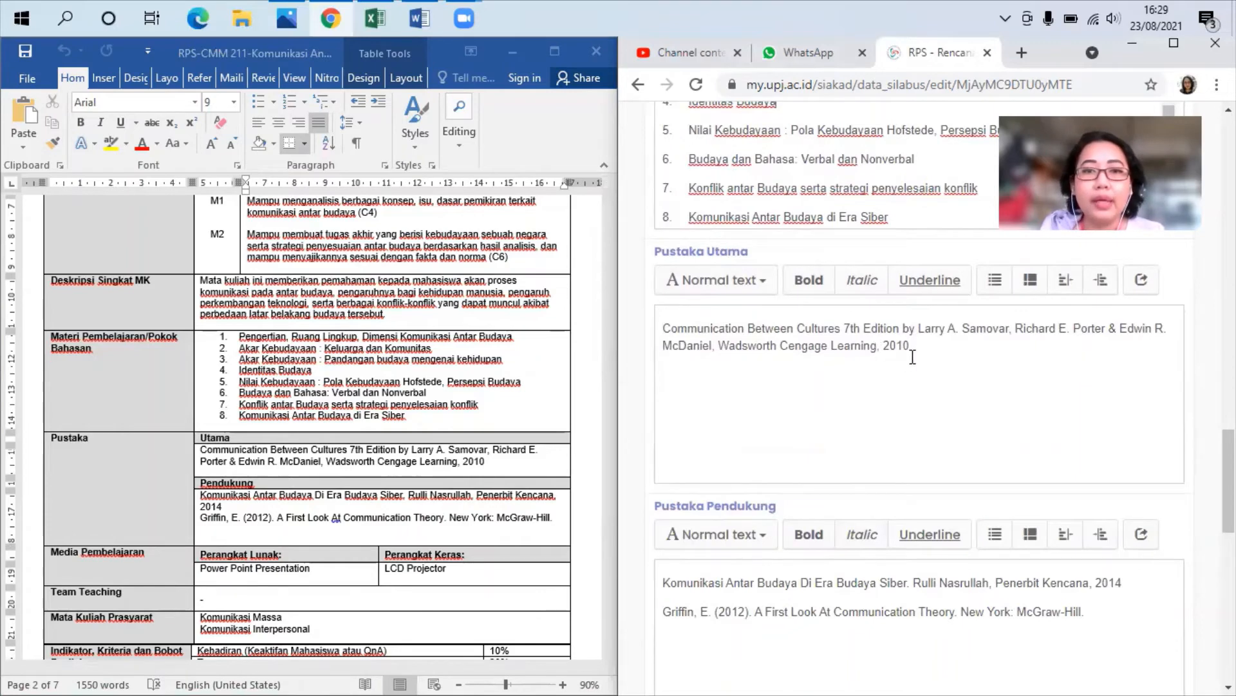
{"action": "scroll", "coordinate": [551, 454], "scroll_direction": "down", "scroll_amount": 2}
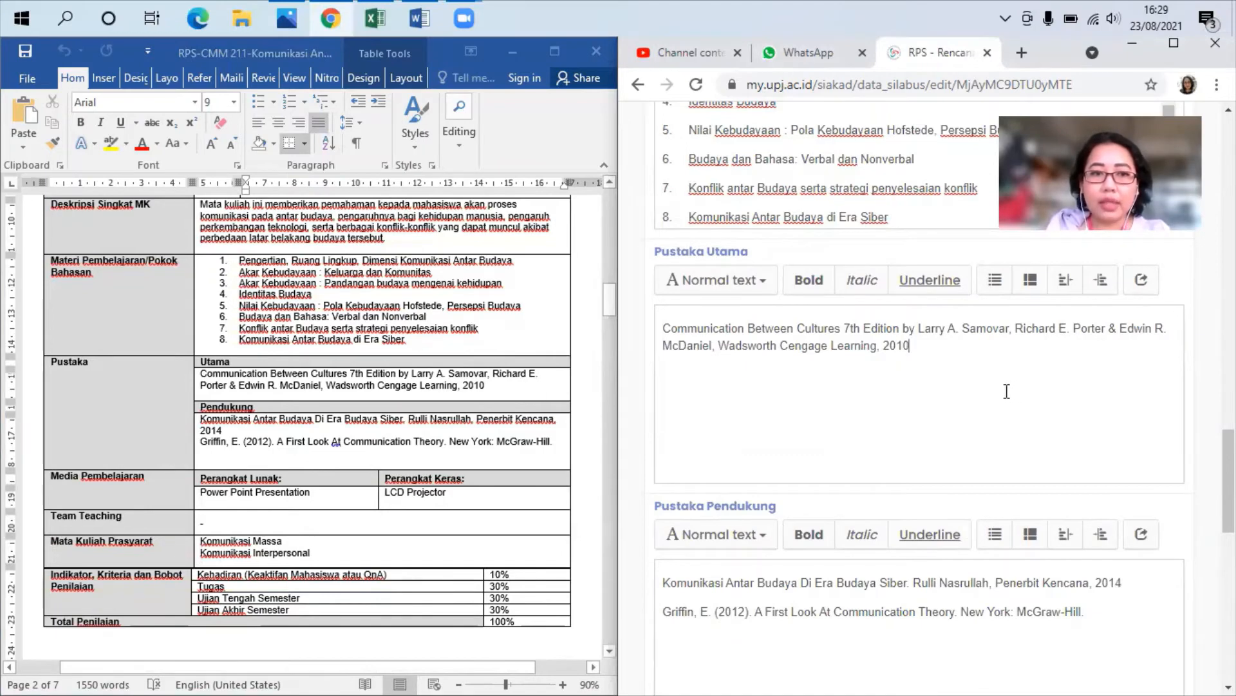
{"action": "scroll", "coordinate": [663, 452], "scroll_direction": "down", "scroll_amount": 1}
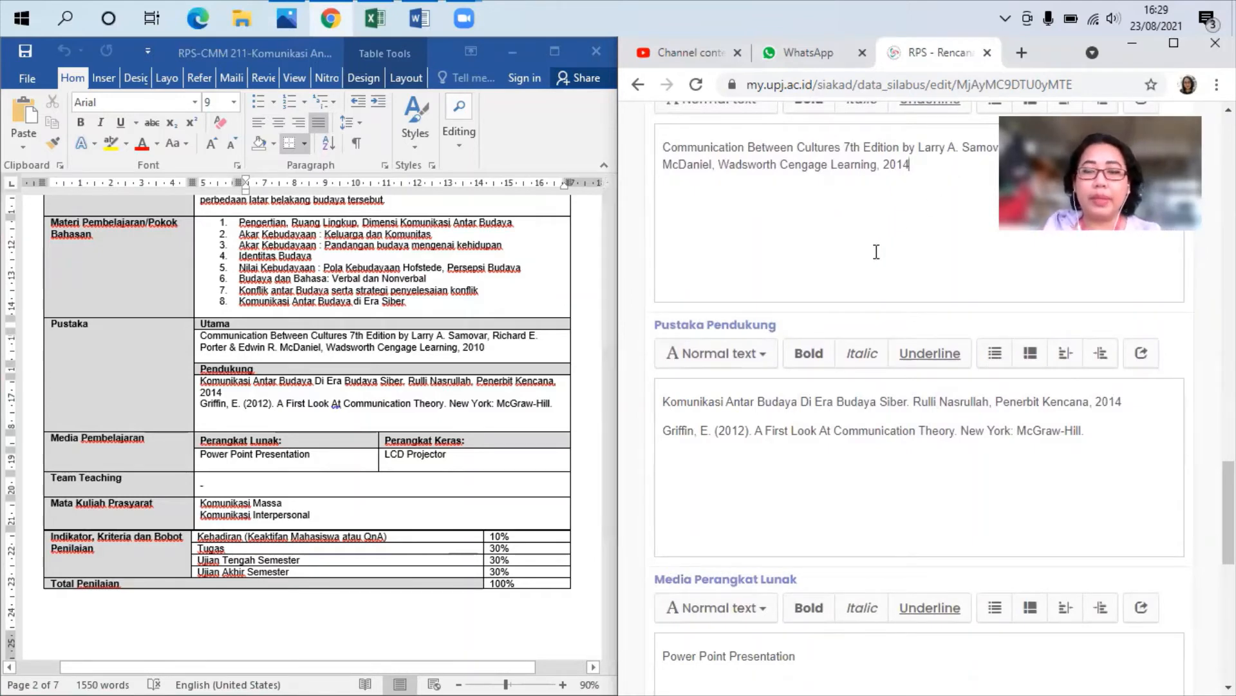
Step: Set the Tanggal Penyusunan to 24-07-2020, following the Tanggal in the header of the Word RPS
{"action": "scroll", "coordinate": [886, 421], "scroll_direction": "down", "scroll_amount": 1}
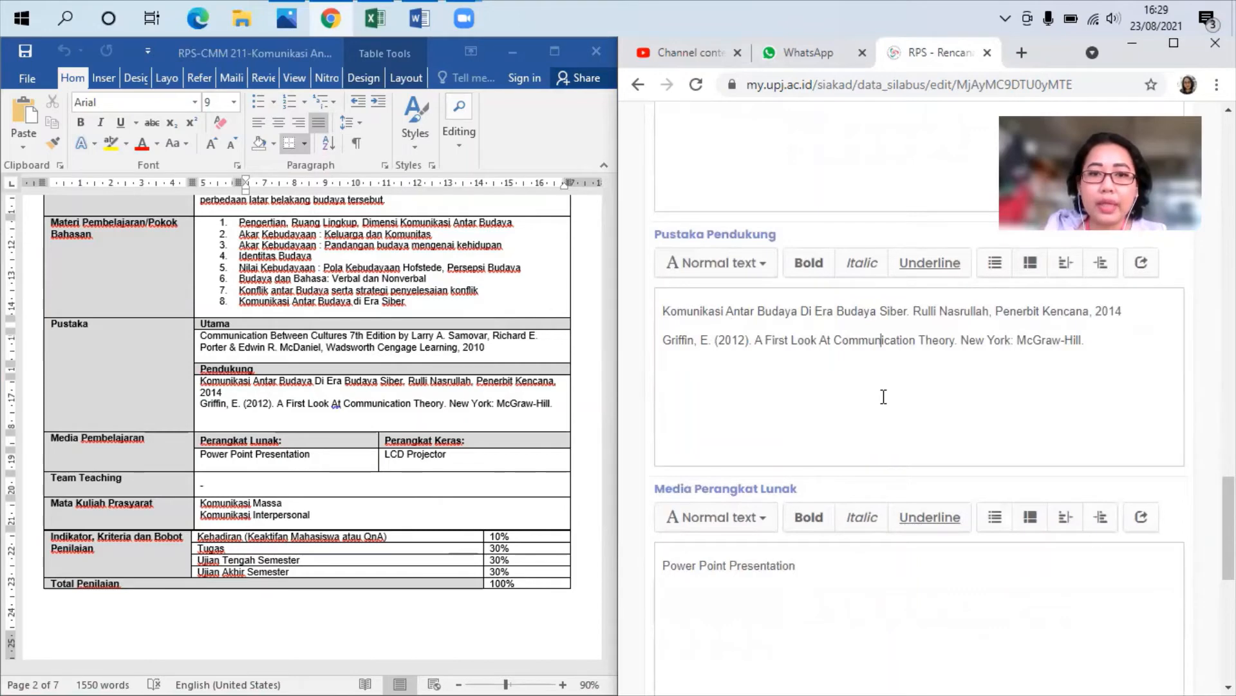
{"action": "scroll", "coordinate": [883, 396], "scroll_direction": "down", "scroll_amount": 3}
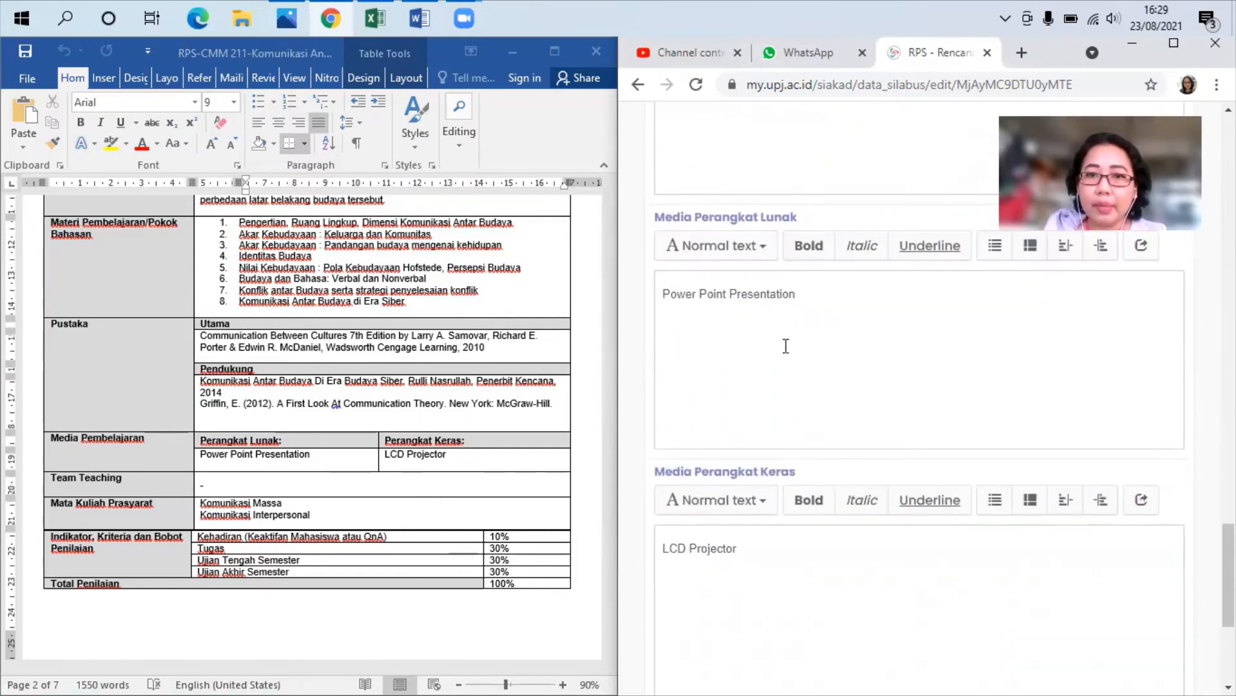
{"action": "scroll", "coordinate": [785, 346], "scroll_direction": "down", "scroll_amount": 3}
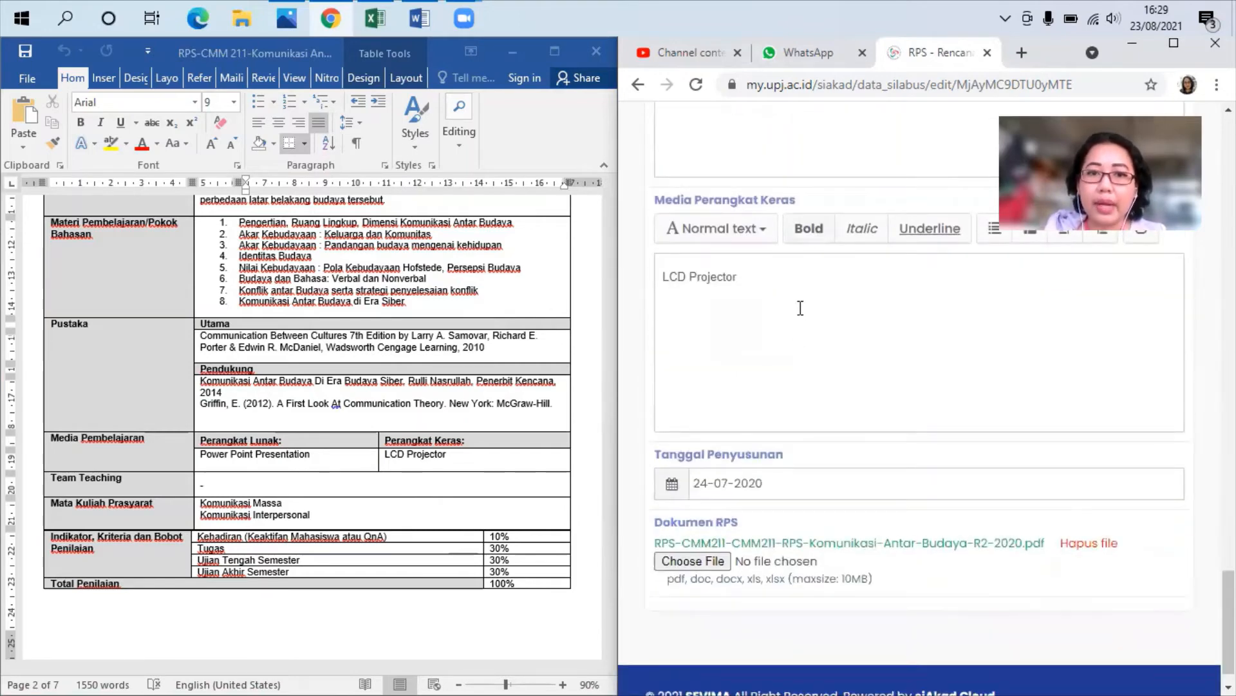
{"action": "scroll", "coordinate": [800, 307], "scroll_direction": "down", "scroll_amount": 1}
{"action": "left_click", "coordinate": [780, 456]}
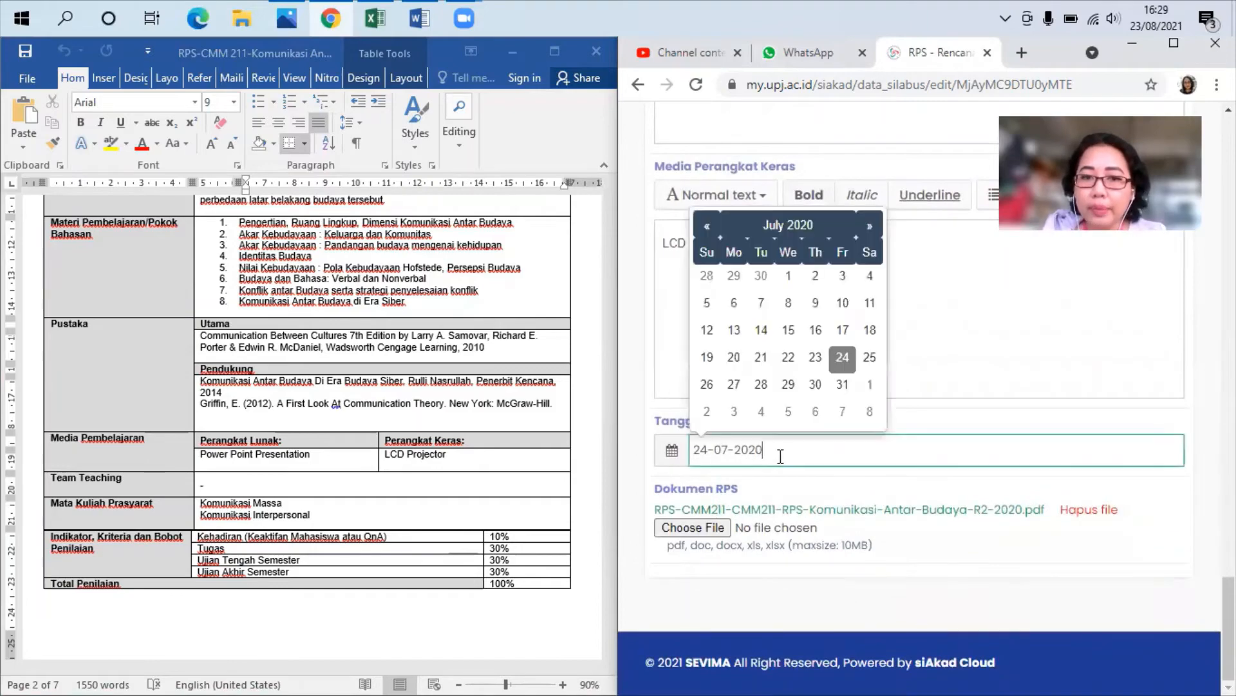
{"action": "left_click", "coordinate": [532, 420]}
{"action": "scroll", "coordinate": [529, 421], "scroll_direction": "up", "scroll_amount": 8}
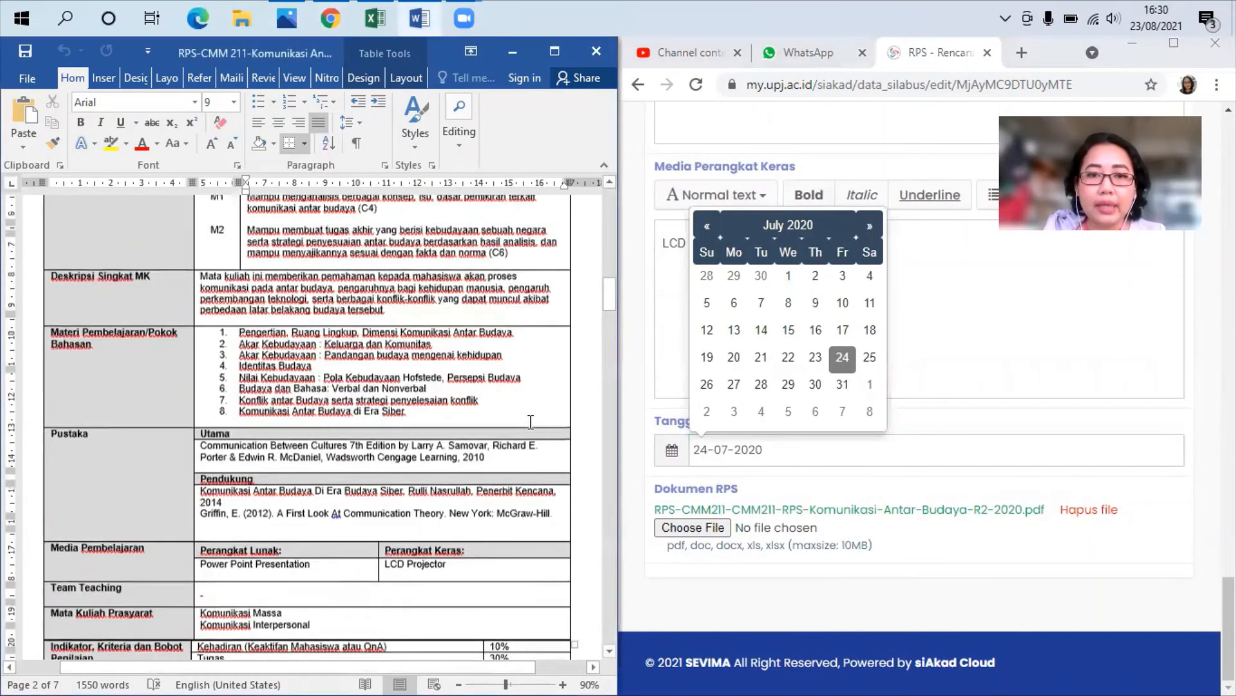
{"action": "scroll", "coordinate": [529, 422], "scroll_direction": "up", "scroll_amount": 10}
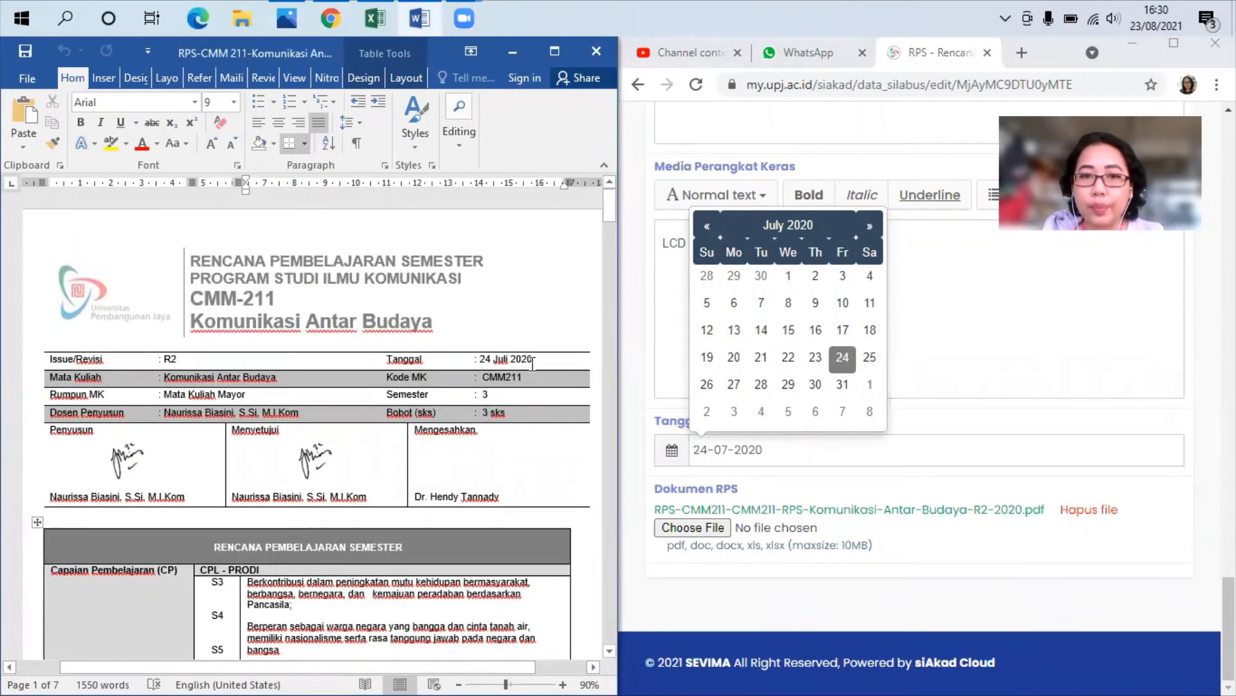
{"action": "left_click", "coordinate": [839, 361]}
{"action": "left_click", "coordinate": [841, 358]}
{"action": "left_click", "coordinate": [846, 483]}
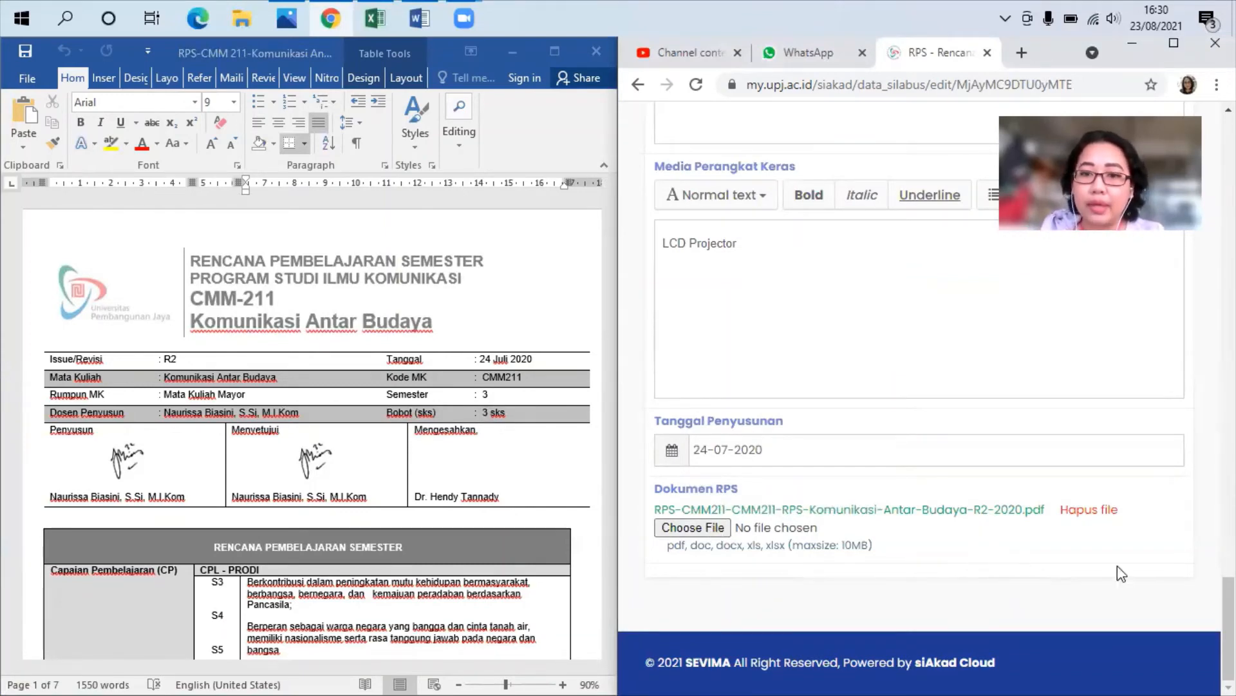
Step: Browse the Documents folder for a file to attach as Dokumen RPS and cancel the selection
{"action": "left_click", "coordinate": [694, 526]}
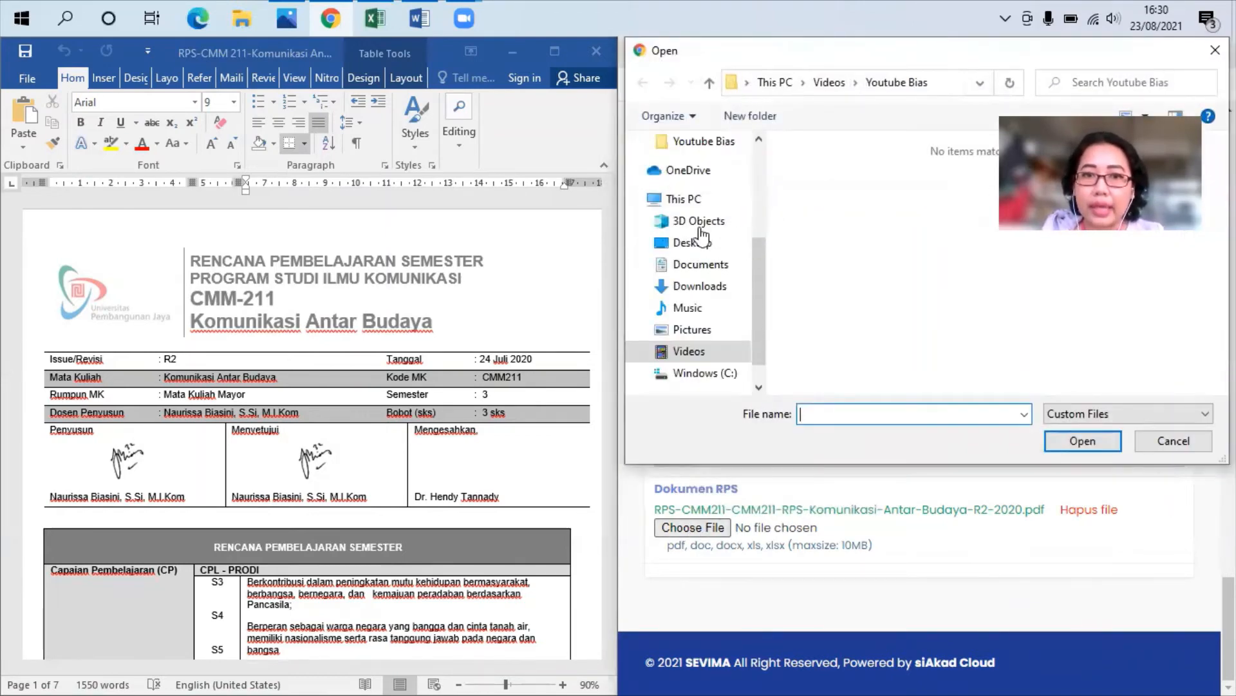
{"action": "left_click", "coordinate": [702, 264]}
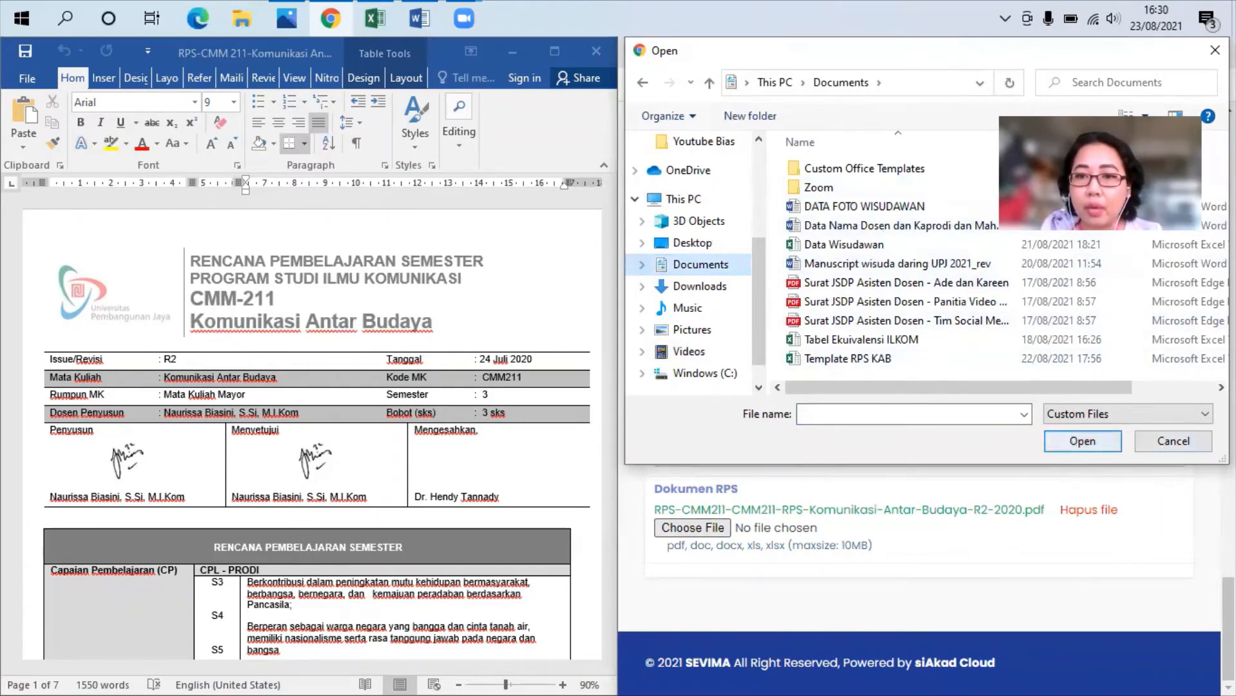
{"action": "left_click", "coordinate": [1173, 442]}
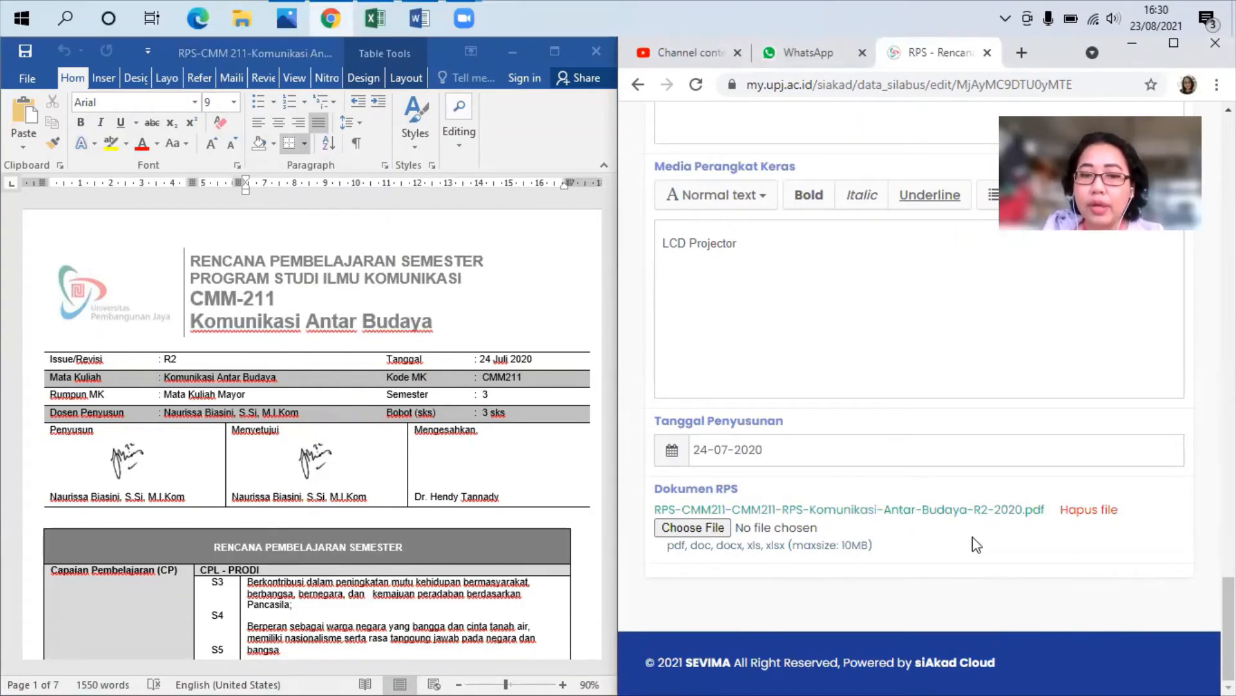
Step: Save the edited RPS of Komunikasi Antar Budaya and confirm storing the data
{"action": "scroll", "coordinate": [875, 521], "scroll_direction": "up", "scroll_amount": 4}
{"action": "scroll", "coordinate": [869, 517], "scroll_direction": "up", "scroll_amount": 15}
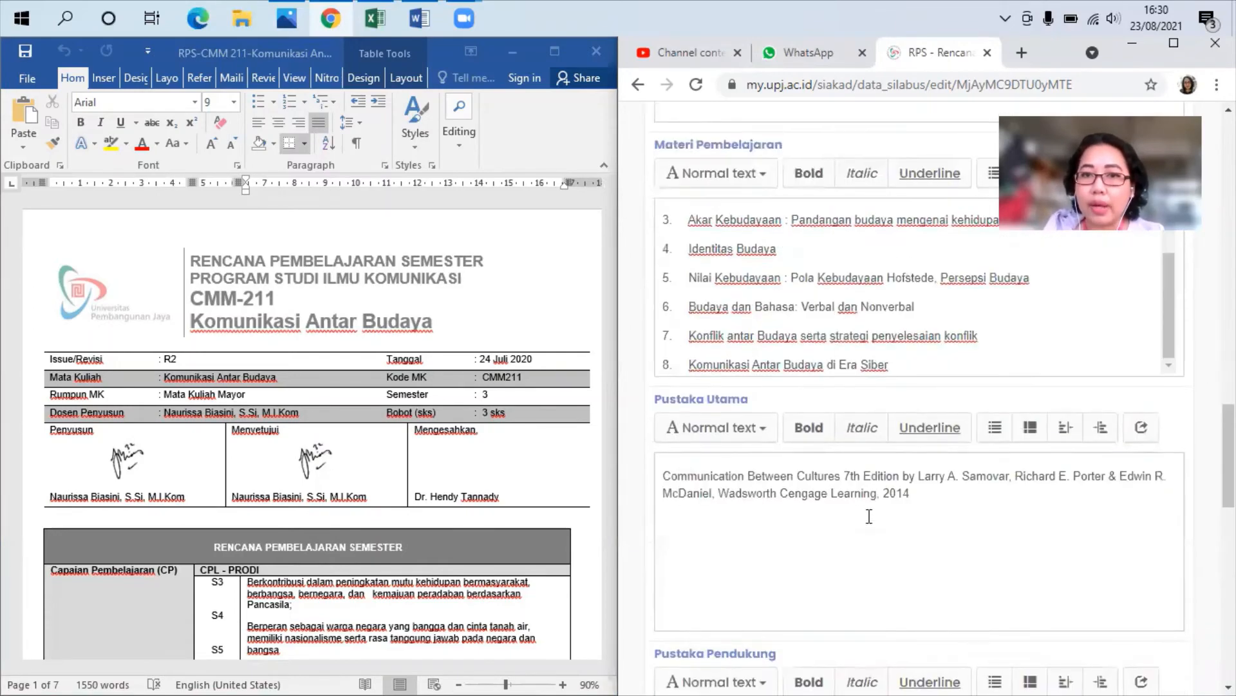
{"action": "scroll", "coordinate": [867, 515], "scroll_direction": "up", "scroll_amount": 10}
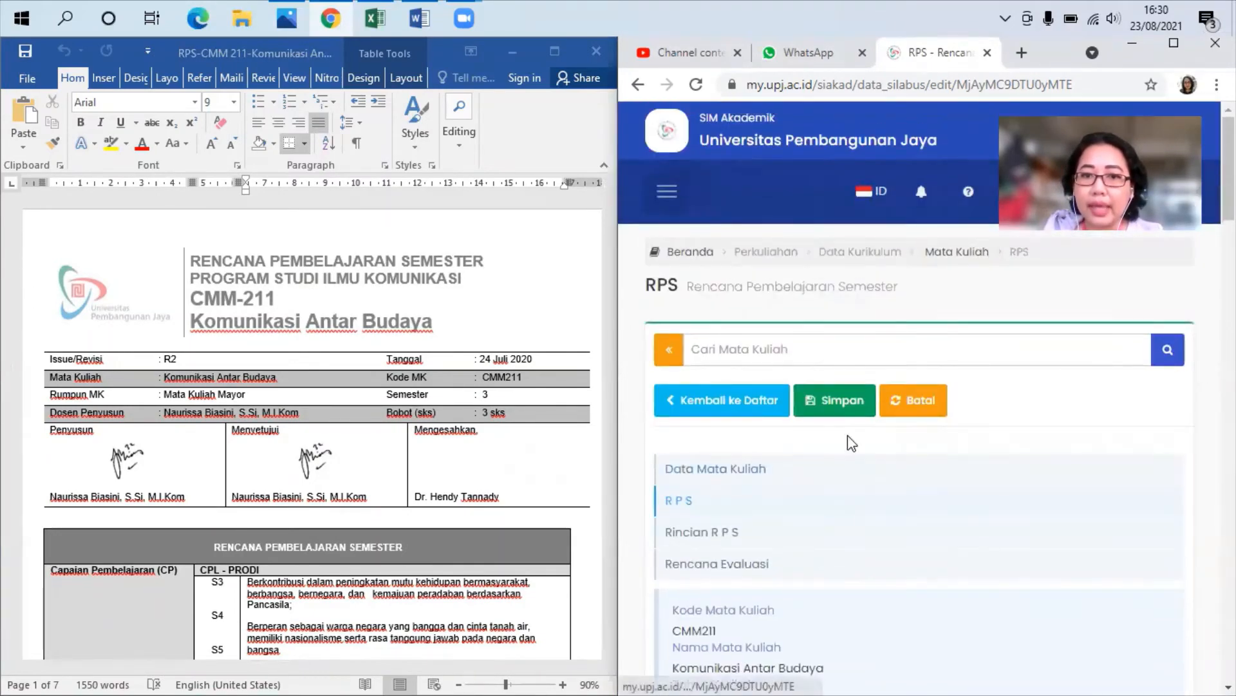
{"action": "left_click", "coordinate": [836, 400]}
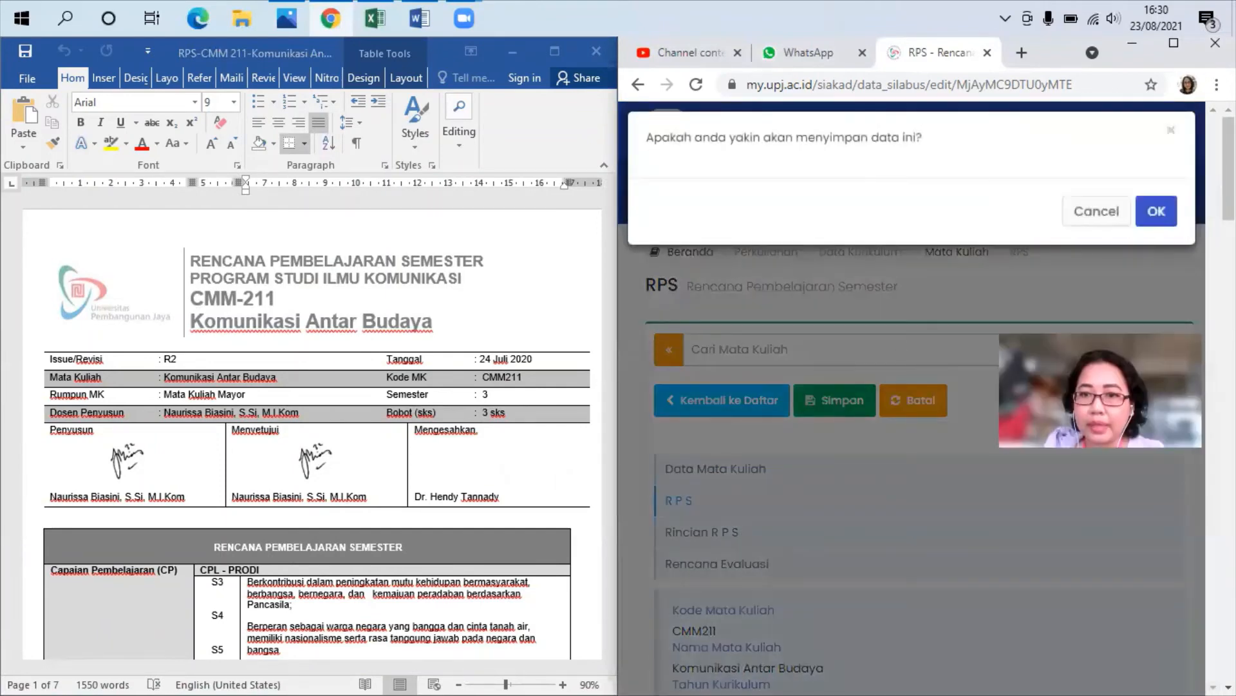
{"action": "left_click", "coordinate": [1155, 231]}
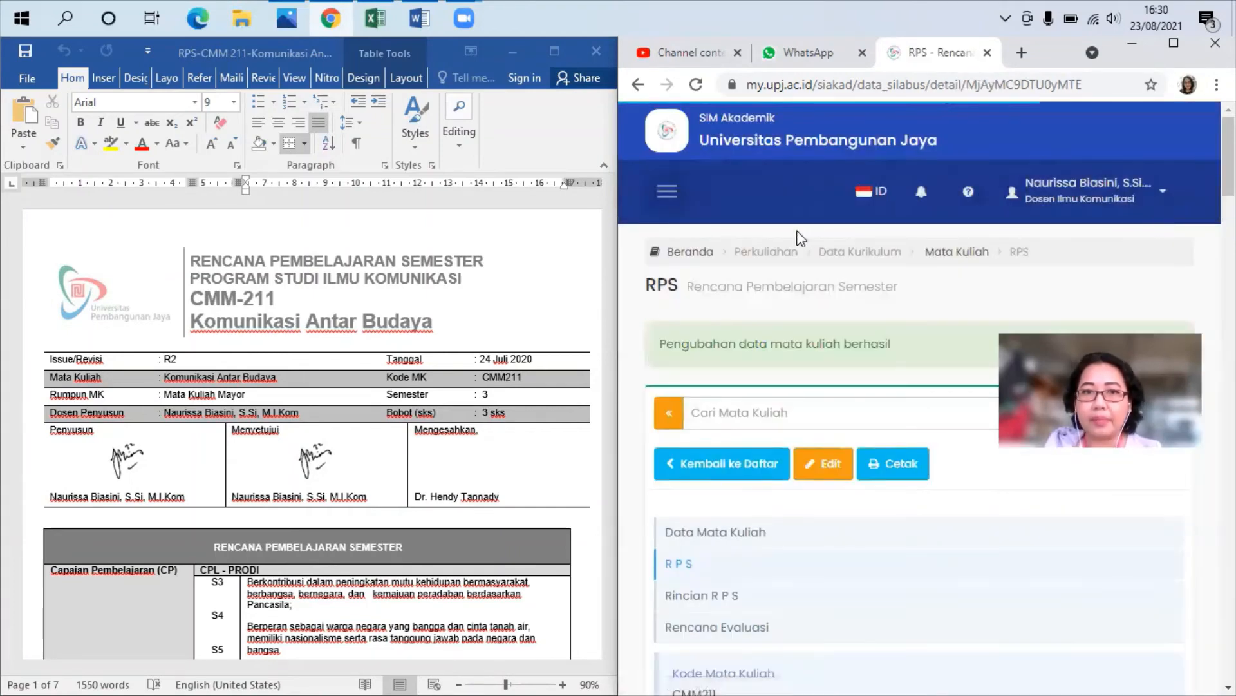
Step: Maximize the browser window, open the course's Rincian RPS and look over its session rows
{"action": "left_click", "coordinate": [1173, 43]}
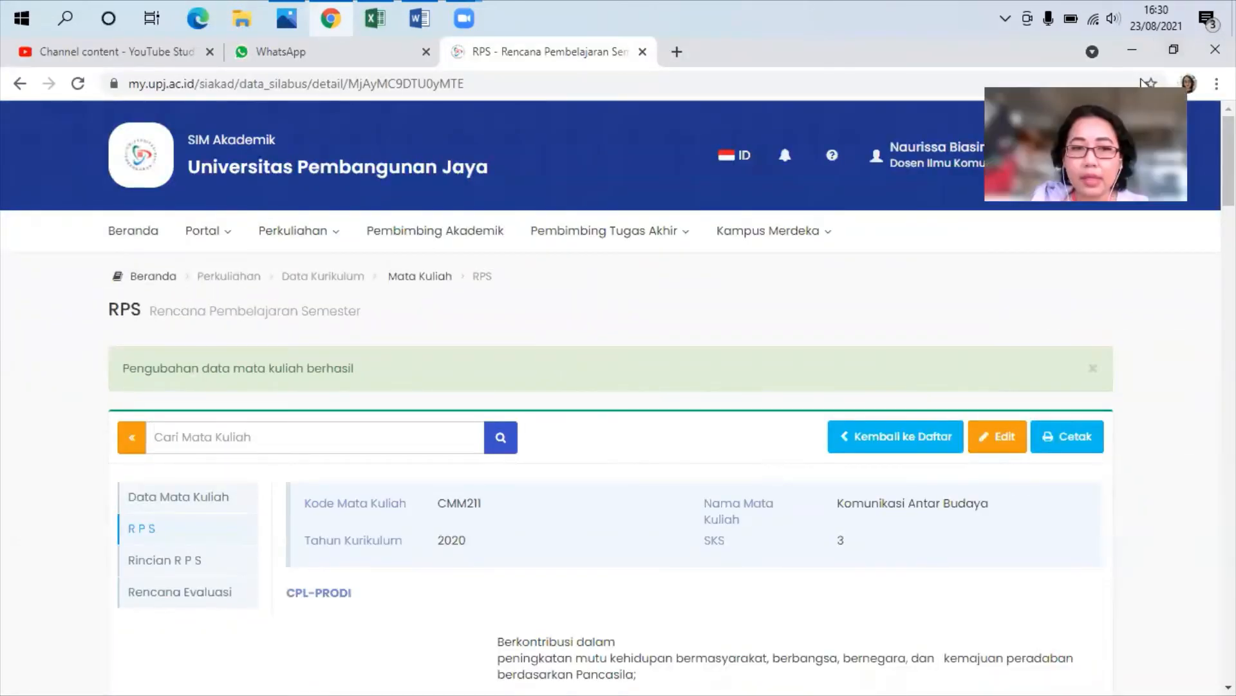
{"action": "scroll", "coordinate": [796, 509], "scroll_direction": "down", "scroll_amount": 3}
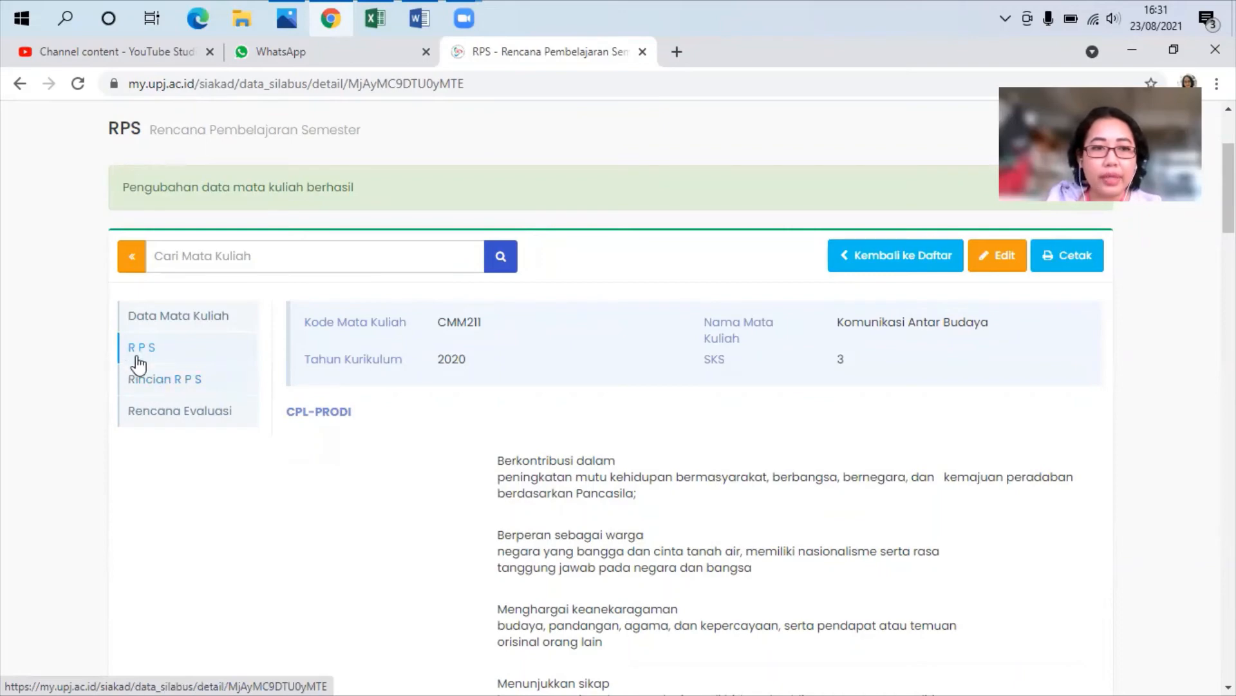
{"action": "left_click", "coordinate": [143, 384]}
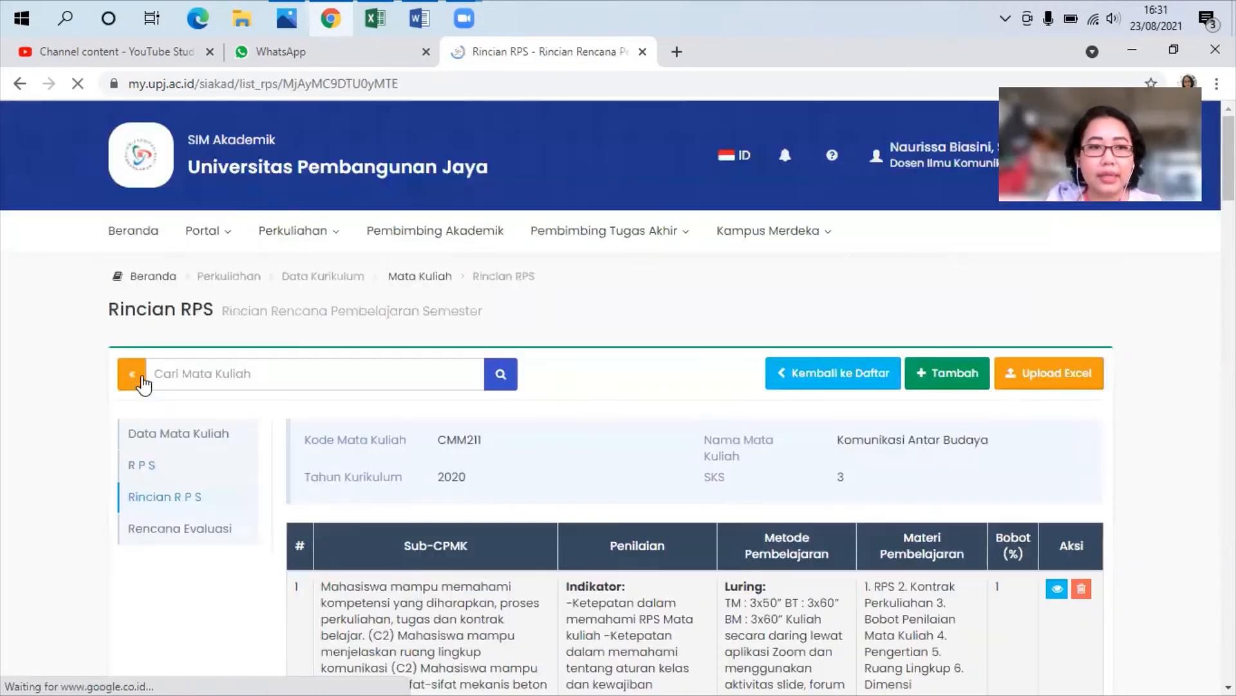
{"action": "scroll", "coordinate": [809, 577], "scroll_direction": "down", "scroll_amount": 3}
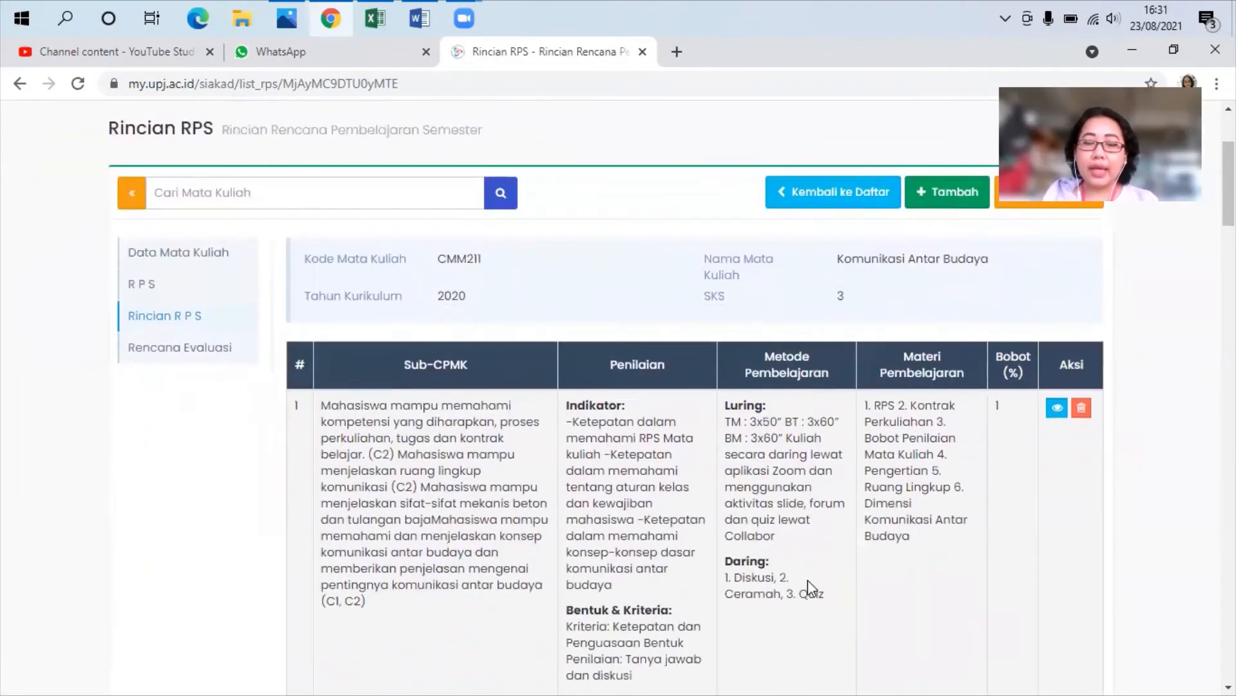
{"action": "scroll", "coordinate": [811, 577], "scroll_direction": "down", "scroll_amount": 2}
{"action": "scroll", "coordinate": [816, 576], "scroll_direction": "down", "scroll_amount": 10}
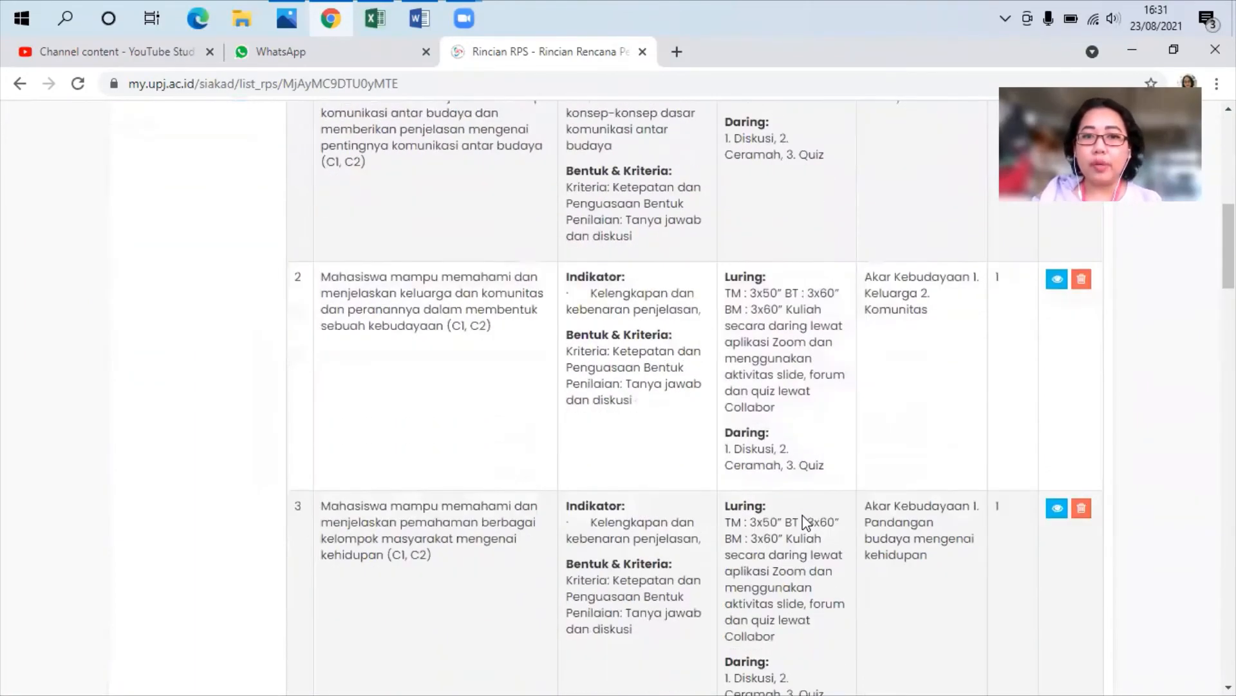
{"action": "scroll", "coordinate": [806, 580], "scroll_direction": "up", "scroll_amount": 14}
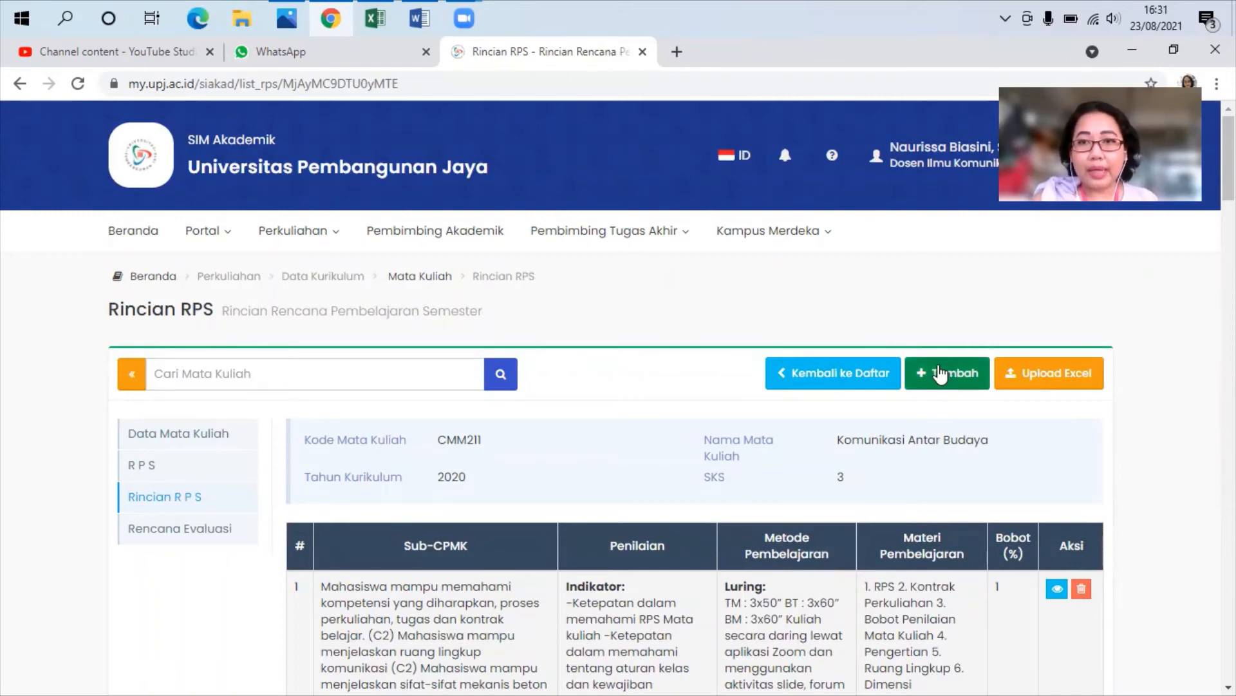
Step: Open the Excel upload for Rincian RPS, locate Template RPS KAB in the Documents folder and cancel the file selection
{"action": "left_click", "coordinate": [1069, 385]}
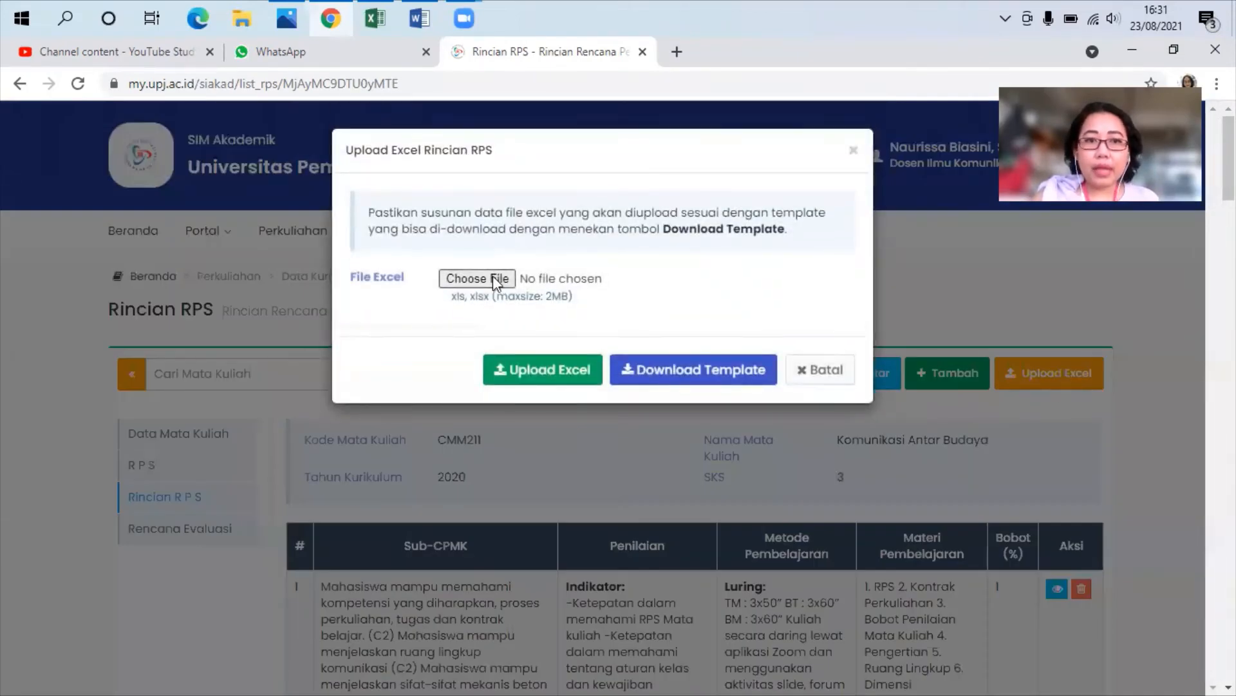
{"action": "left_click", "coordinate": [493, 277]}
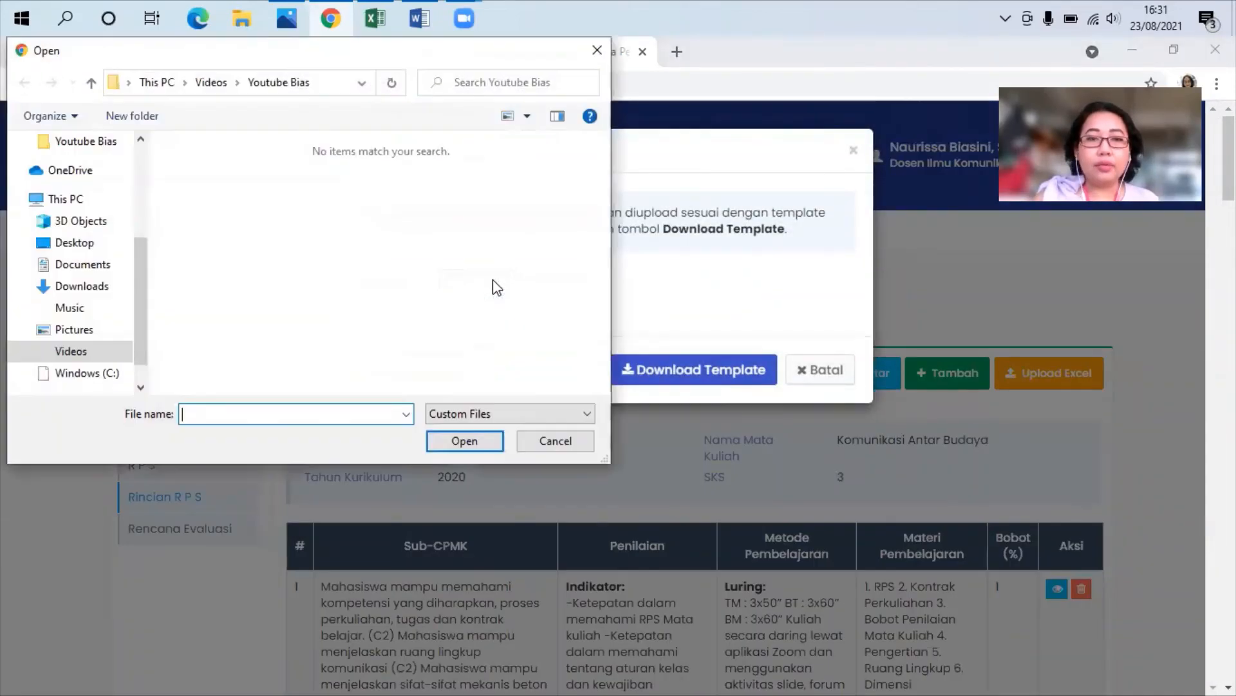
{"action": "scroll", "coordinate": [97, 277], "scroll_direction": "up", "scroll_amount": 1}
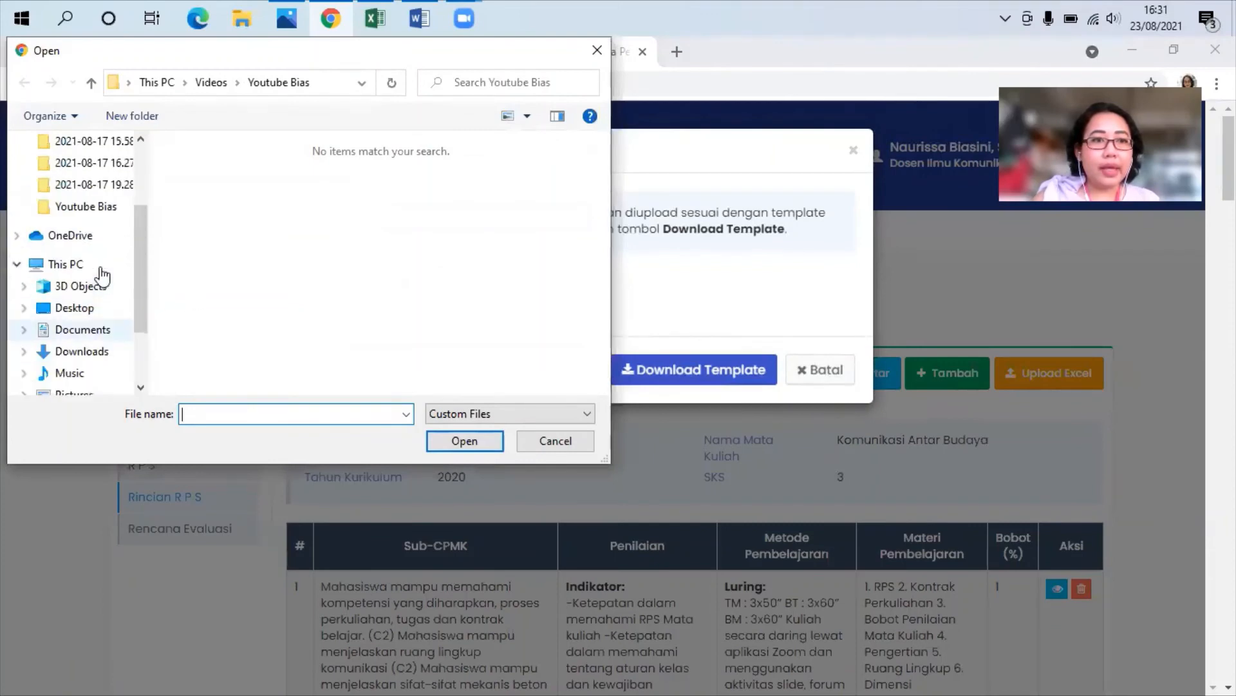
{"action": "left_click", "coordinate": [90, 331]}
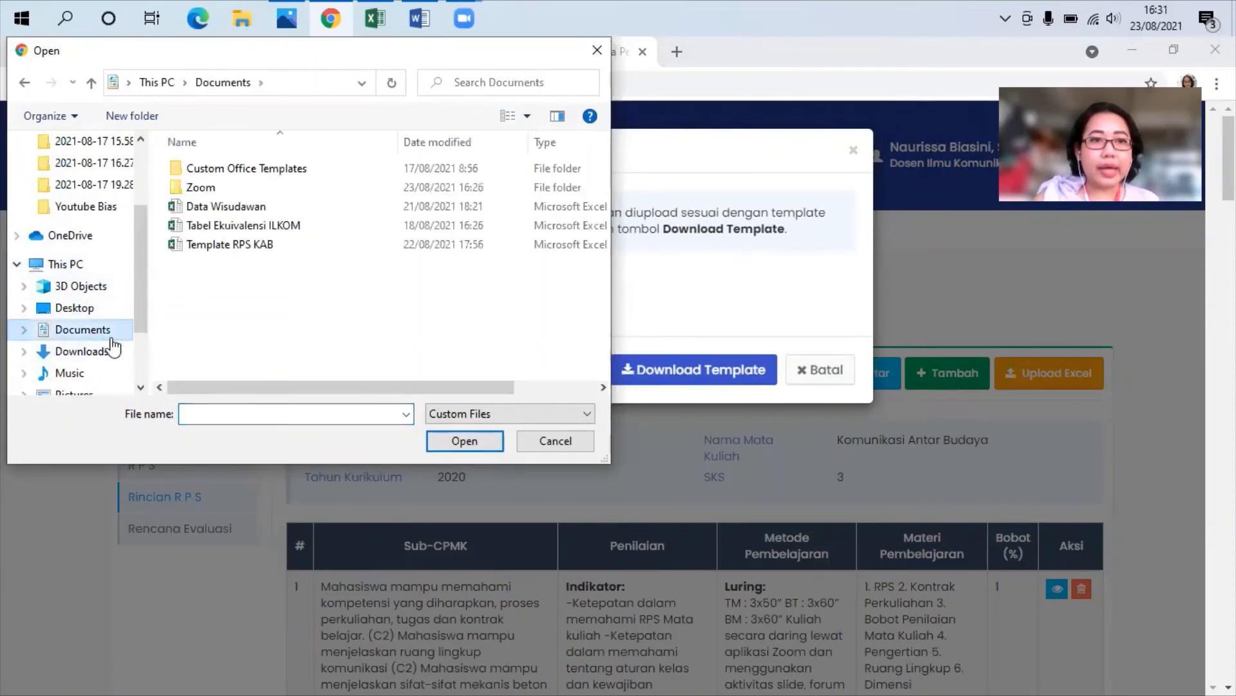
{"action": "left_click", "coordinate": [240, 252]}
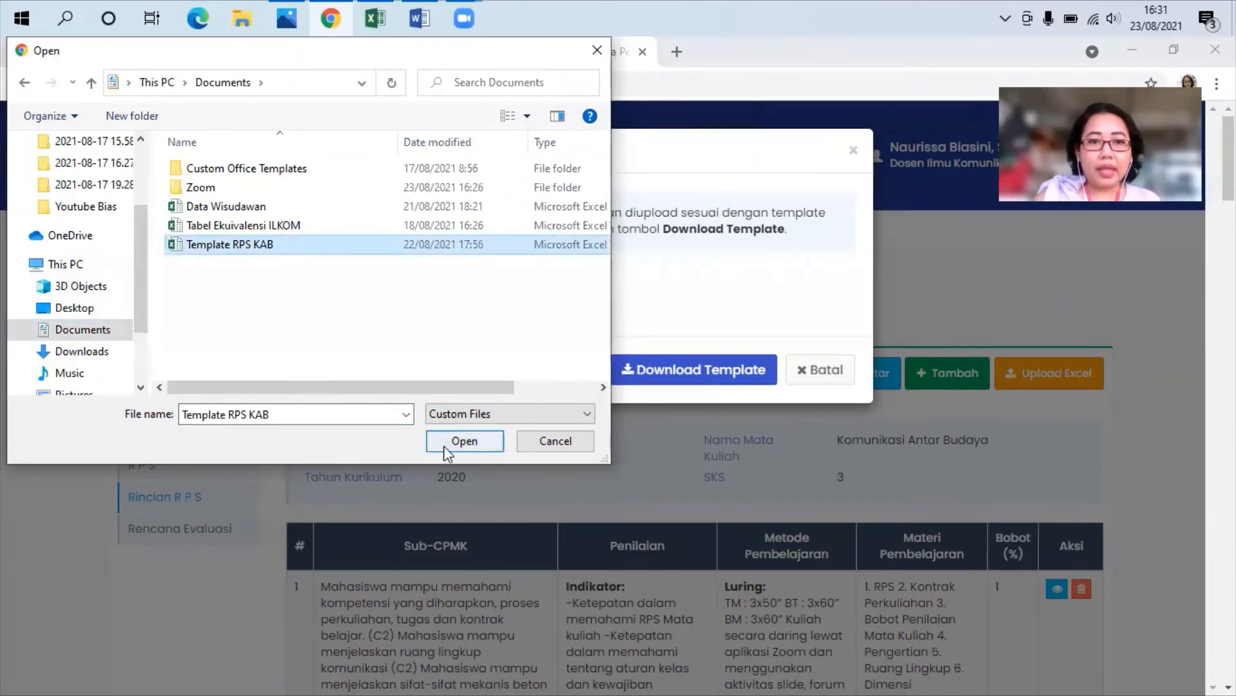
{"action": "left_click", "coordinate": [549, 443]}
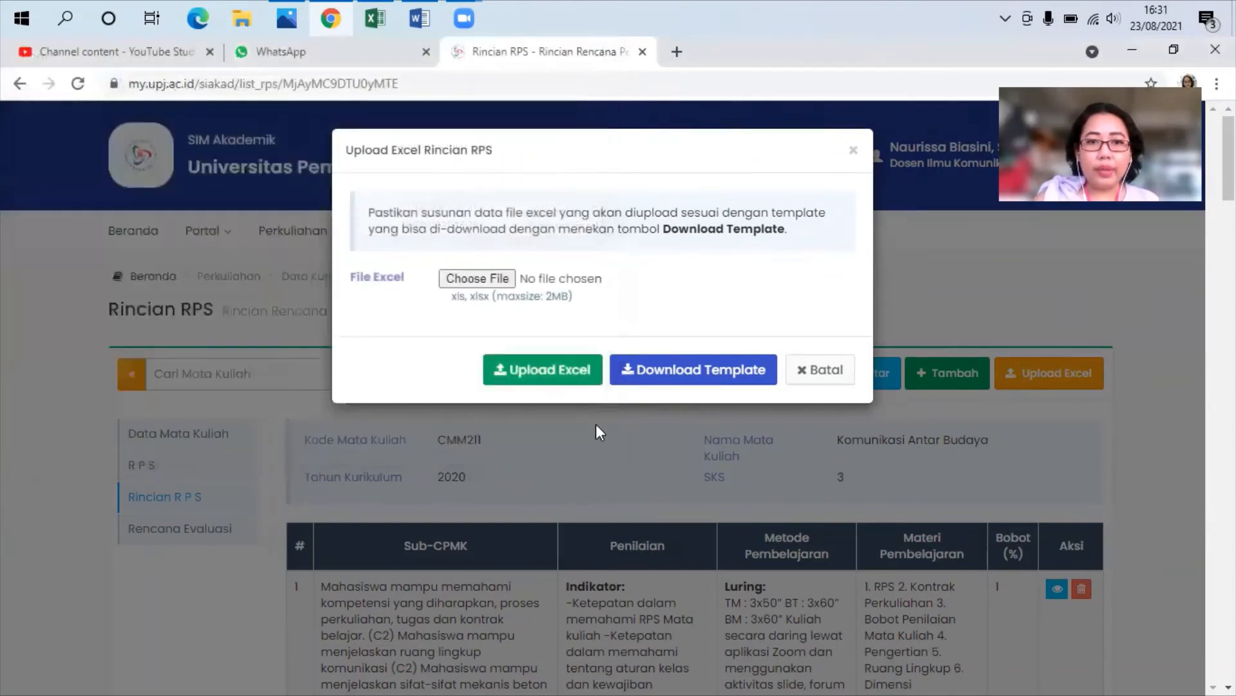
Step: Choose Template RPS KAB.xlsx from Documents as the Rincian RPS file and close the upload dialog without uploading
{"action": "left_click", "coordinate": [477, 284]}
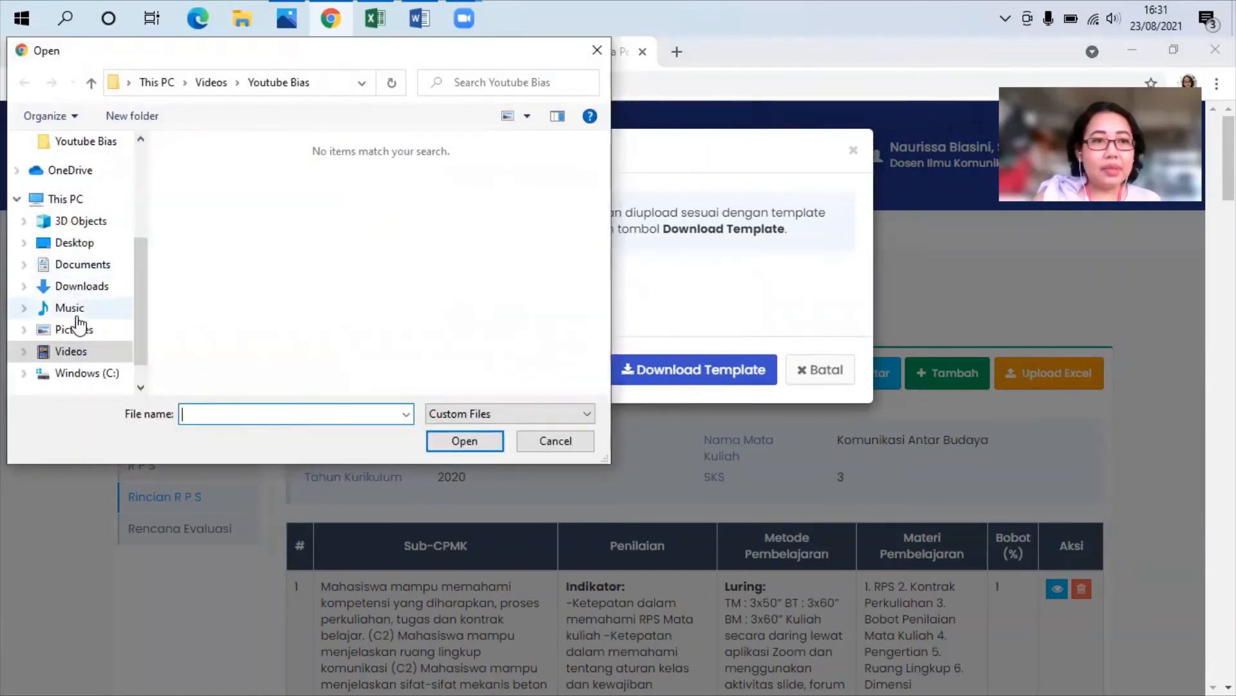
{"action": "left_click", "coordinate": [82, 266]}
{"action": "left_click", "coordinate": [273, 245]}
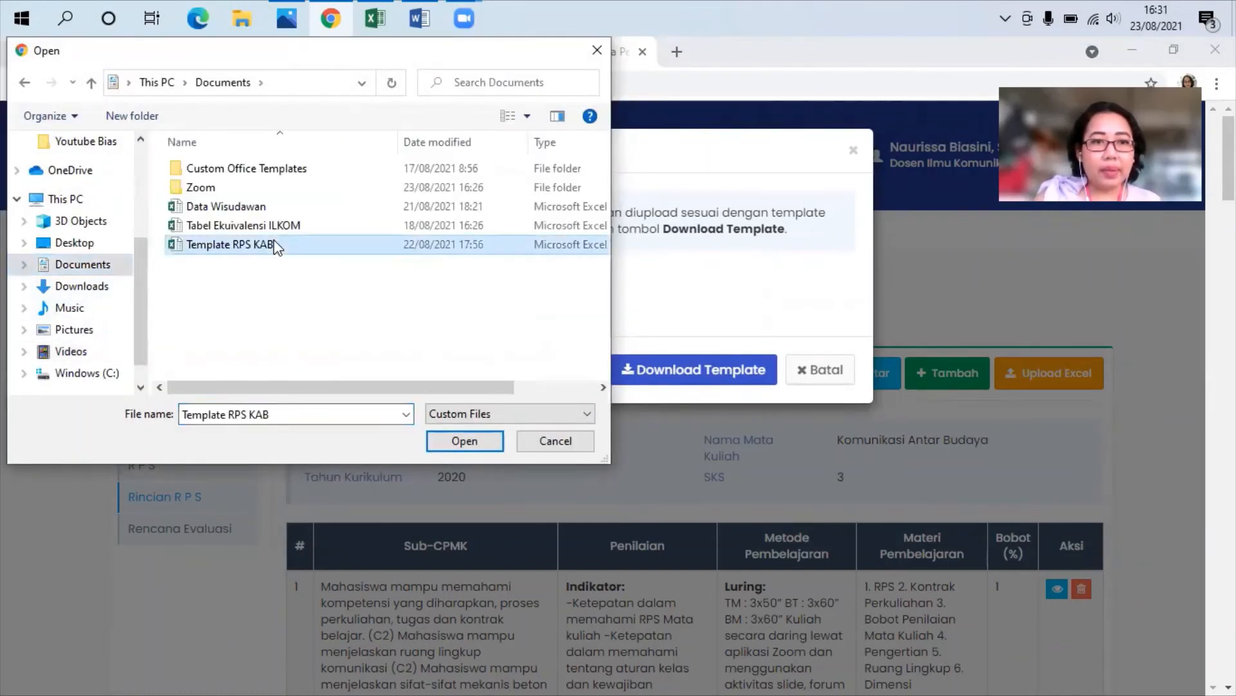
{"action": "left_click", "coordinate": [457, 443]}
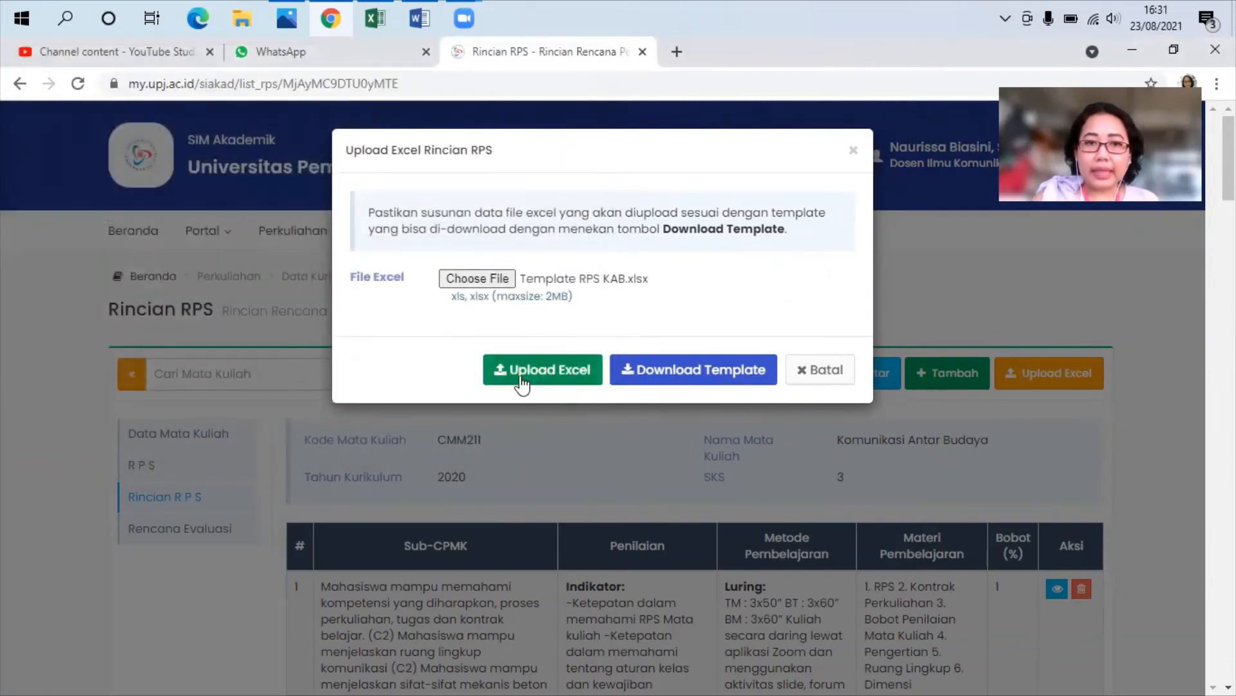
{"action": "left_click", "coordinate": [853, 150]}
Step: Review the Sub-CPMK, Penilaian, Metode and Materi Pembelajaran entries of the first three Rincian RPS sessions
{"action": "scroll", "coordinate": [828, 450], "scroll_direction": "down", "scroll_amount": 1}
{"action": "scroll", "coordinate": [828, 450], "scroll_direction": "down", "scroll_amount": 3}
{"action": "scroll", "coordinate": [782, 518], "scroll_direction": "down", "scroll_amount": 2}
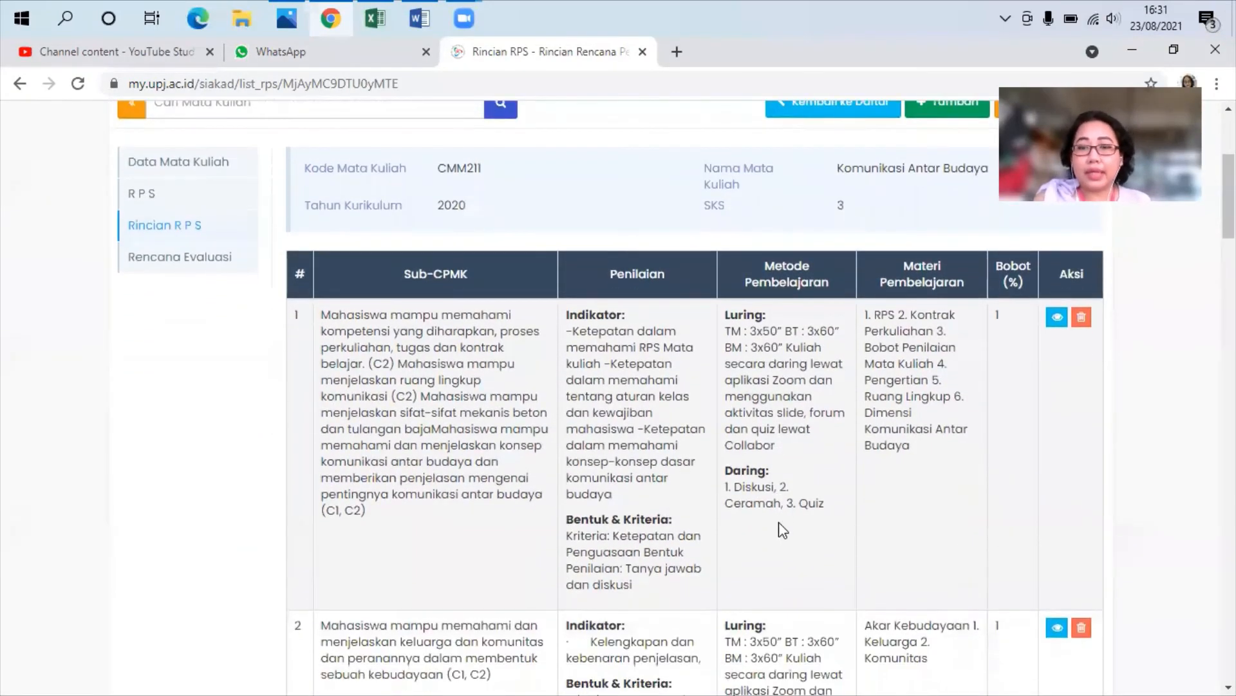
{"action": "scroll", "coordinate": [848, 511], "scroll_direction": "down", "scroll_amount": 6}
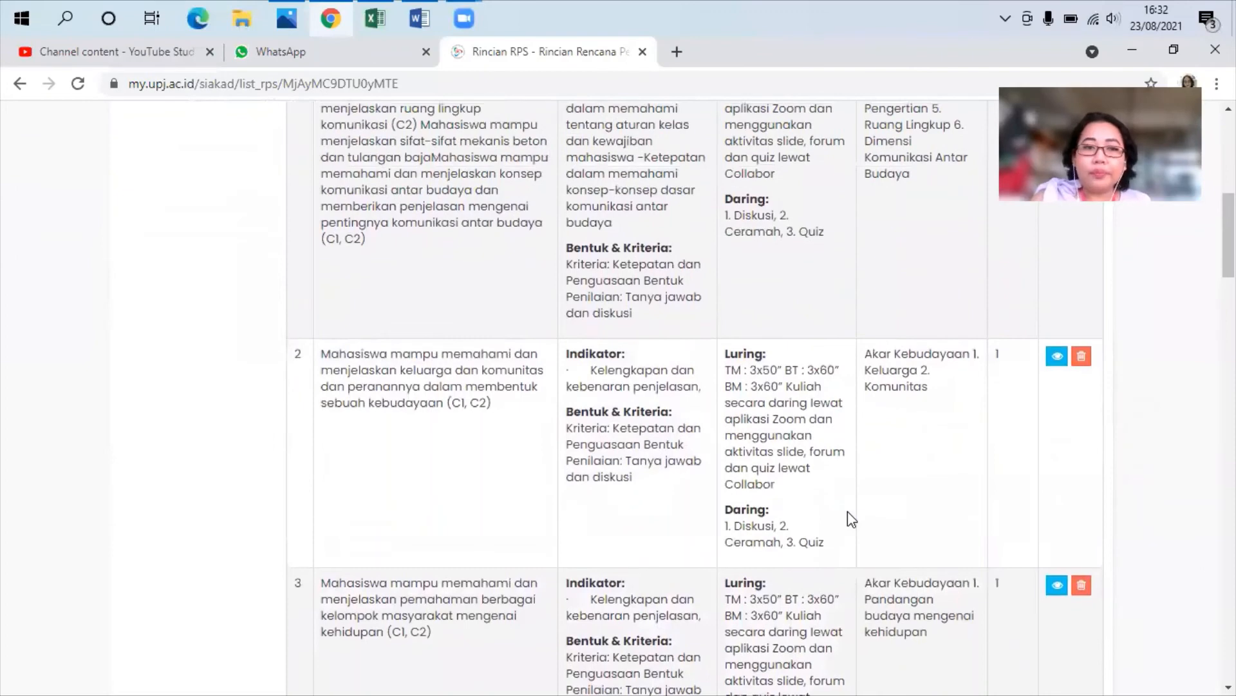
{"action": "scroll", "coordinate": [847, 509], "scroll_direction": "up", "scroll_amount": 12}
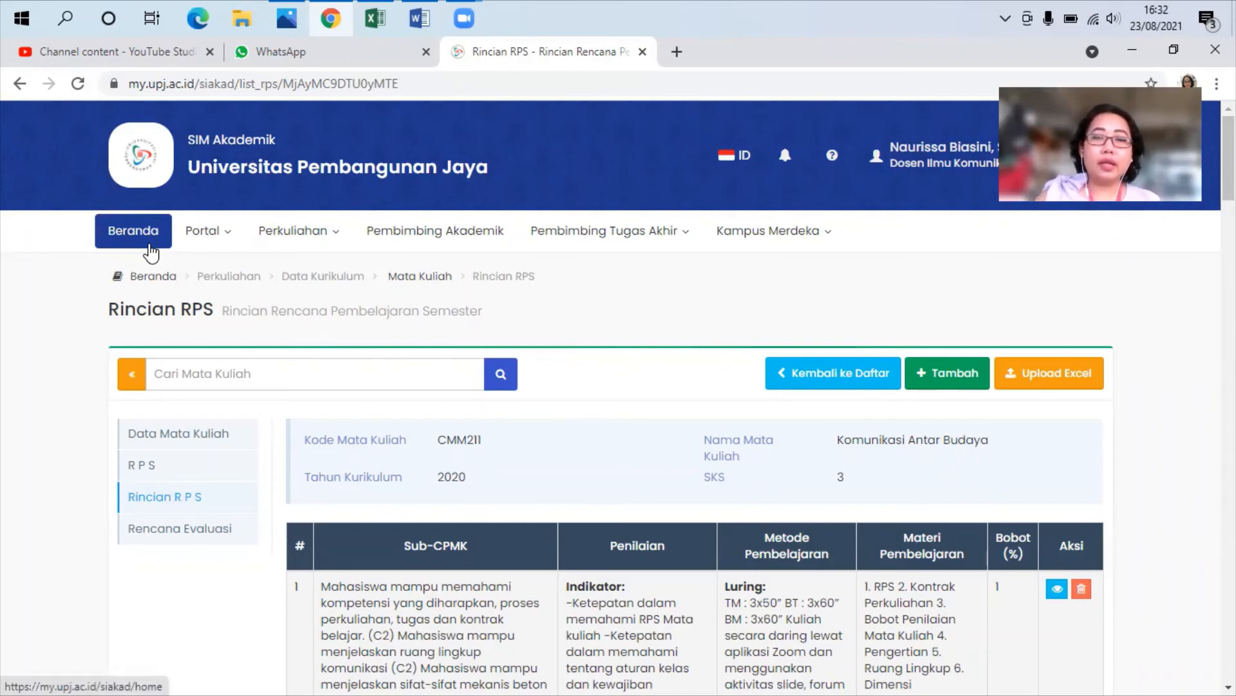
Step: Go to the Beranda page and look over the classes in the weekly Jadwal Mengajar
{"action": "left_click", "coordinate": [150, 248]}
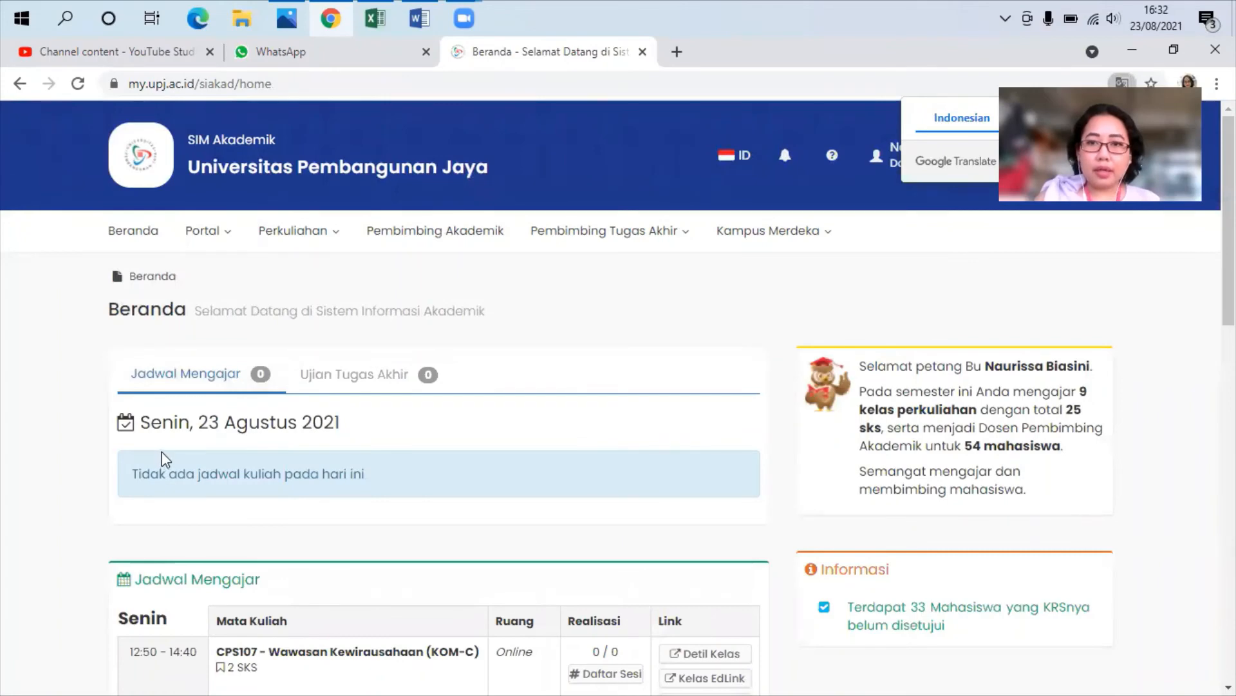
{"action": "scroll", "coordinate": [160, 453], "scroll_direction": "down", "scroll_amount": 4}
{"action": "scroll", "coordinate": [163, 459], "scroll_direction": "down", "scroll_amount": 1}
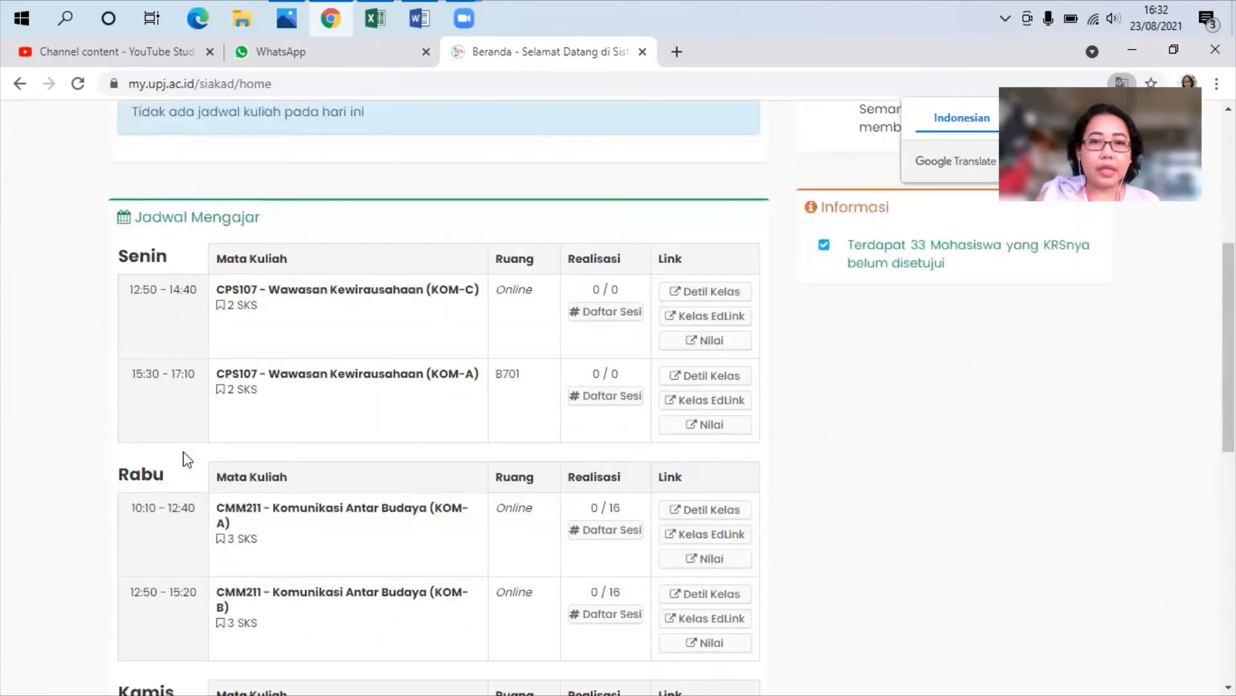
{"action": "scroll", "coordinate": [419, 387], "scroll_direction": "down", "scroll_amount": 1}
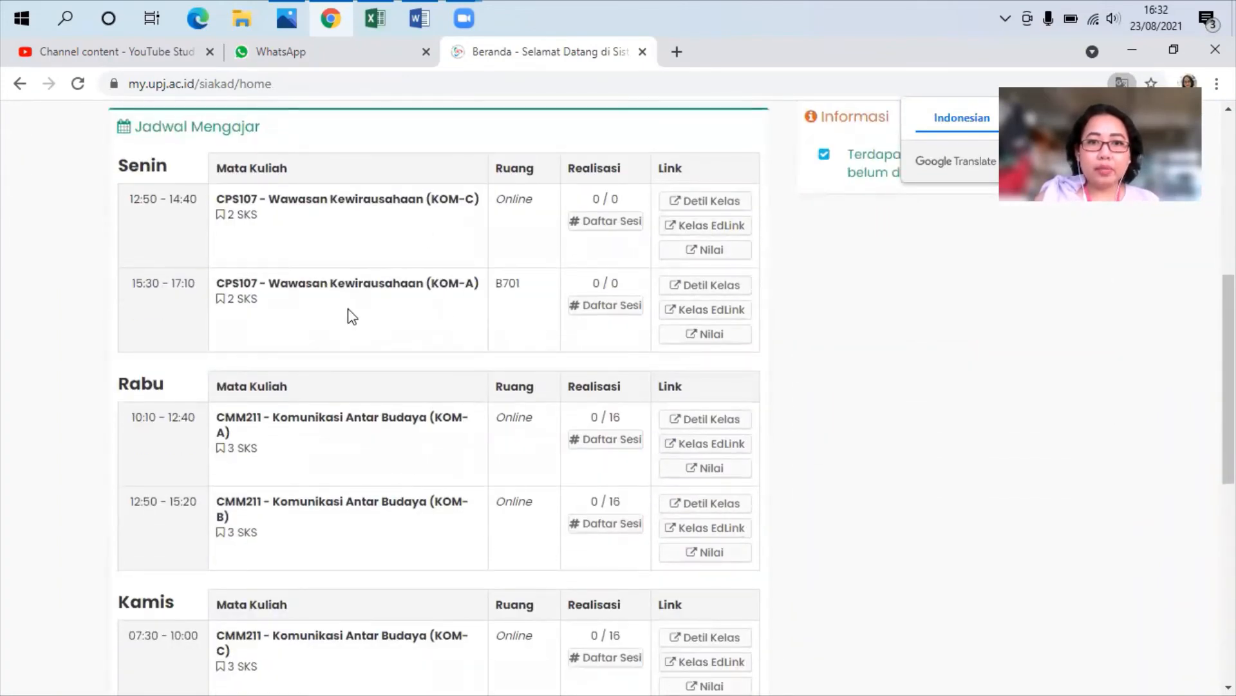
{"action": "scroll", "coordinate": [539, 367], "scroll_direction": "down", "scroll_amount": 3}
{"action": "scroll", "coordinate": [609, 457], "scroll_direction": "up", "scroll_amount": 3}
{"action": "scroll", "coordinate": [611, 459], "scroll_direction": "up", "scroll_amount": 1}
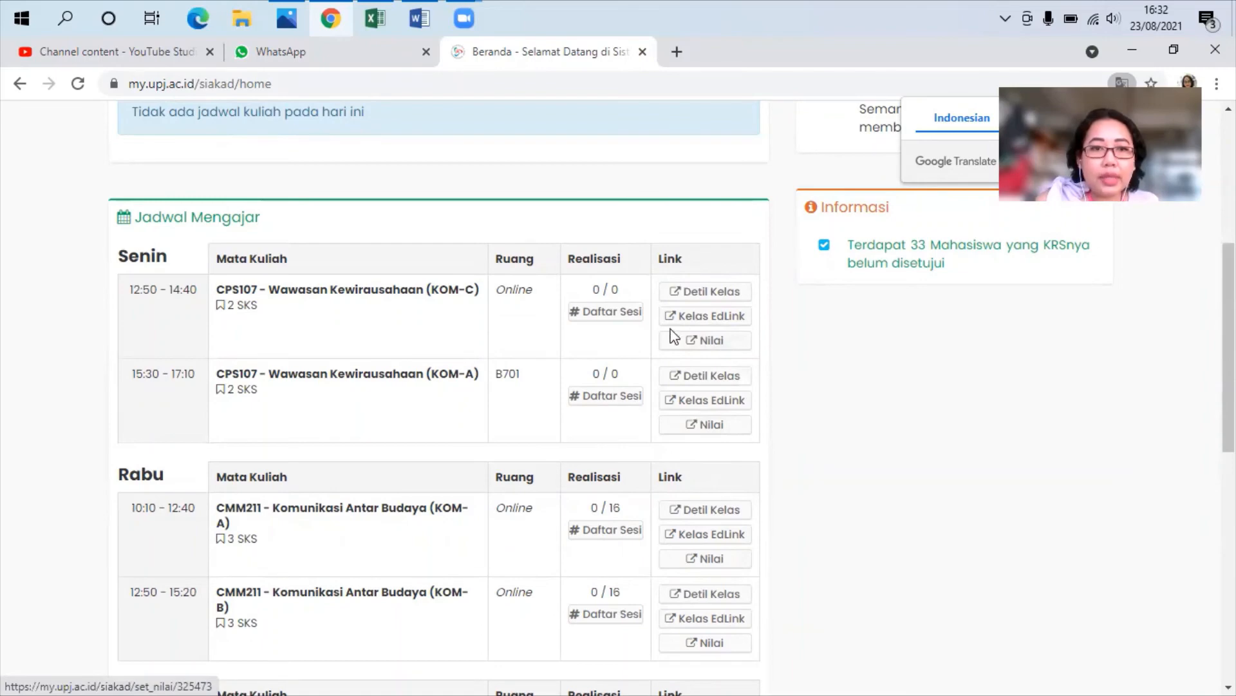
Step: Open the Nilai page of the CPS107 Wawasan Kewirausahaan KOM-C class and review its grade composition columns and guidance note
{"action": "left_click", "coordinate": [714, 348]}
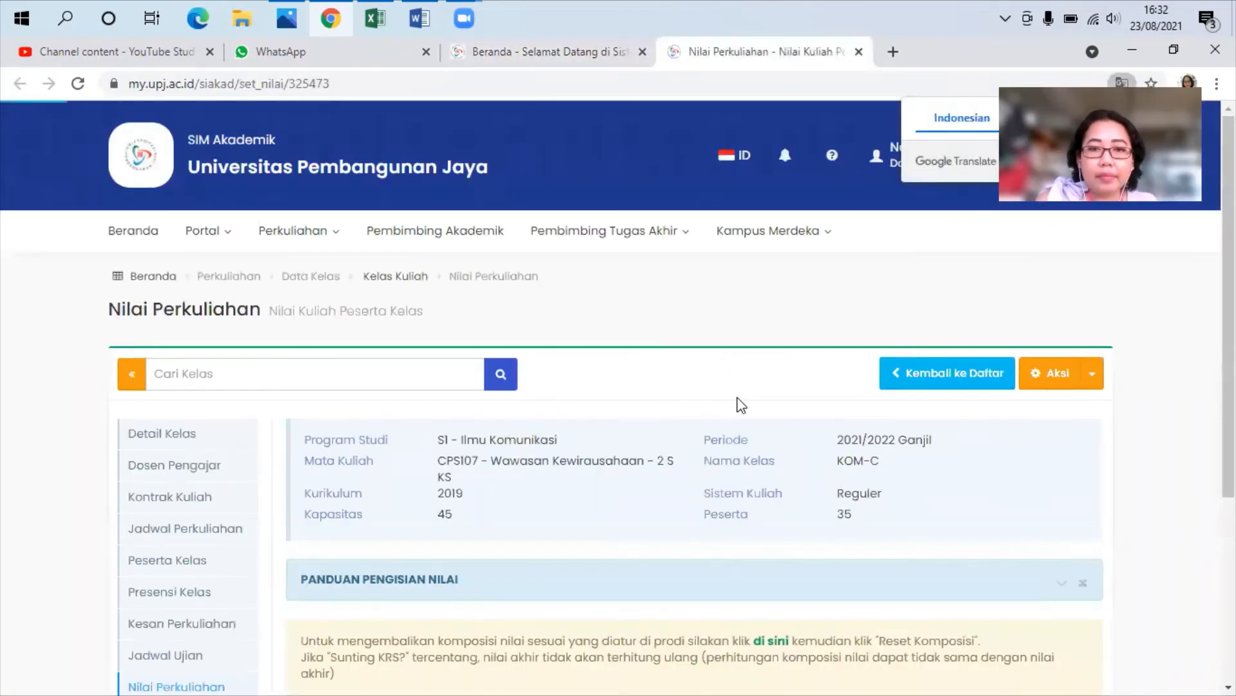
{"action": "scroll", "coordinate": [741, 402], "scroll_direction": "down", "scroll_amount": 2}
{"action": "scroll", "coordinate": [740, 403], "scroll_direction": "down", "scroll_amount": 3}
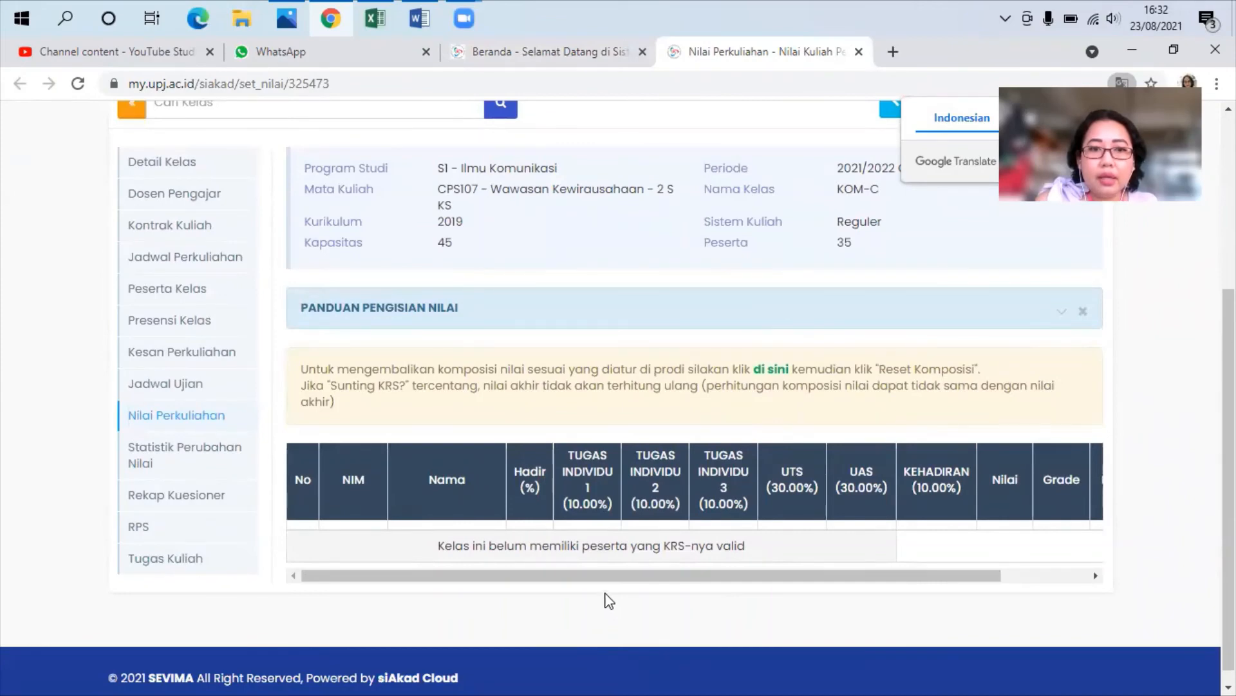
{"action": "scroll", "coordinate": [384, 505], "scroll_direction": "up", "scroll_amount": 1}
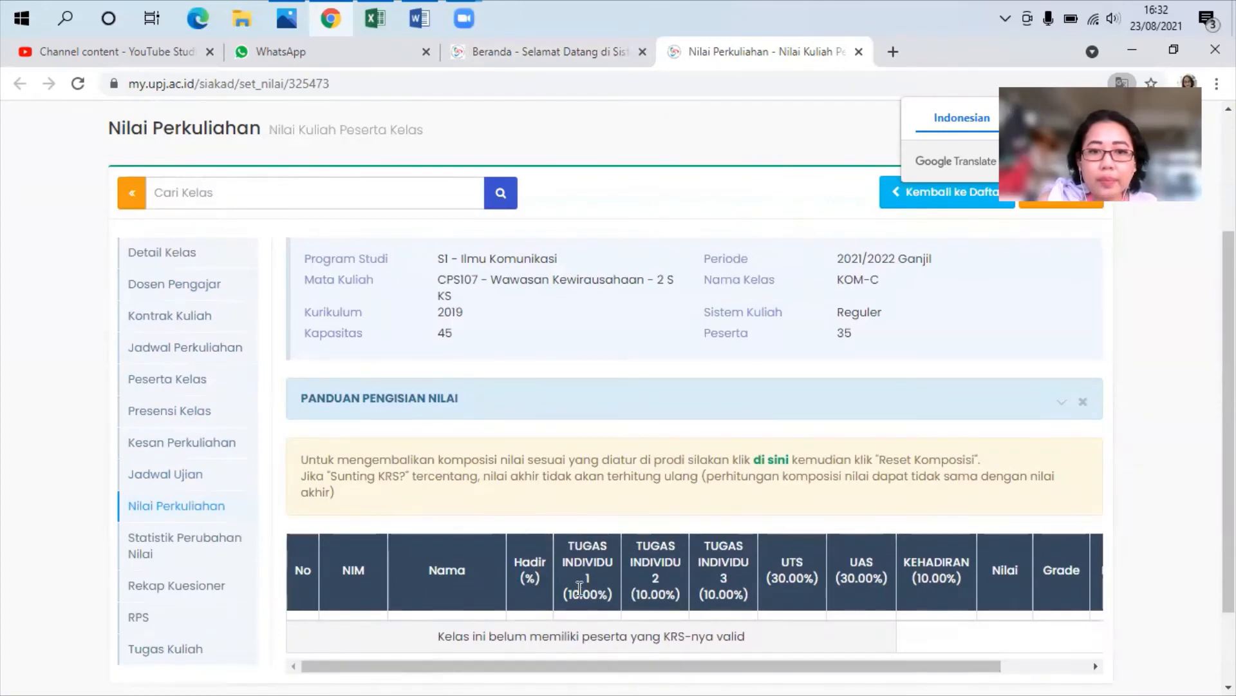
{"action": "scroll", "coordinate": [765, 617], "scroll_direction": "up", "scroll_amount": 1}
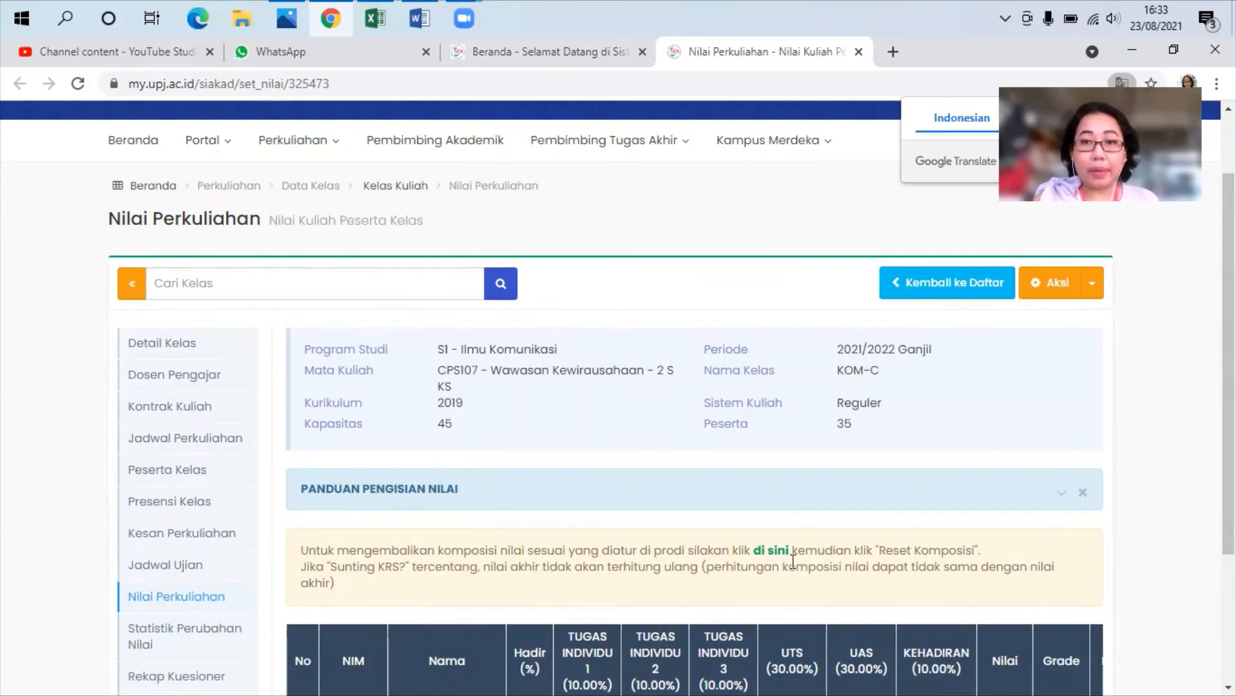
{"action": "scroll", "coordinate": [780, 556], "scroll_direction": "up", "scroll_amount": 2}
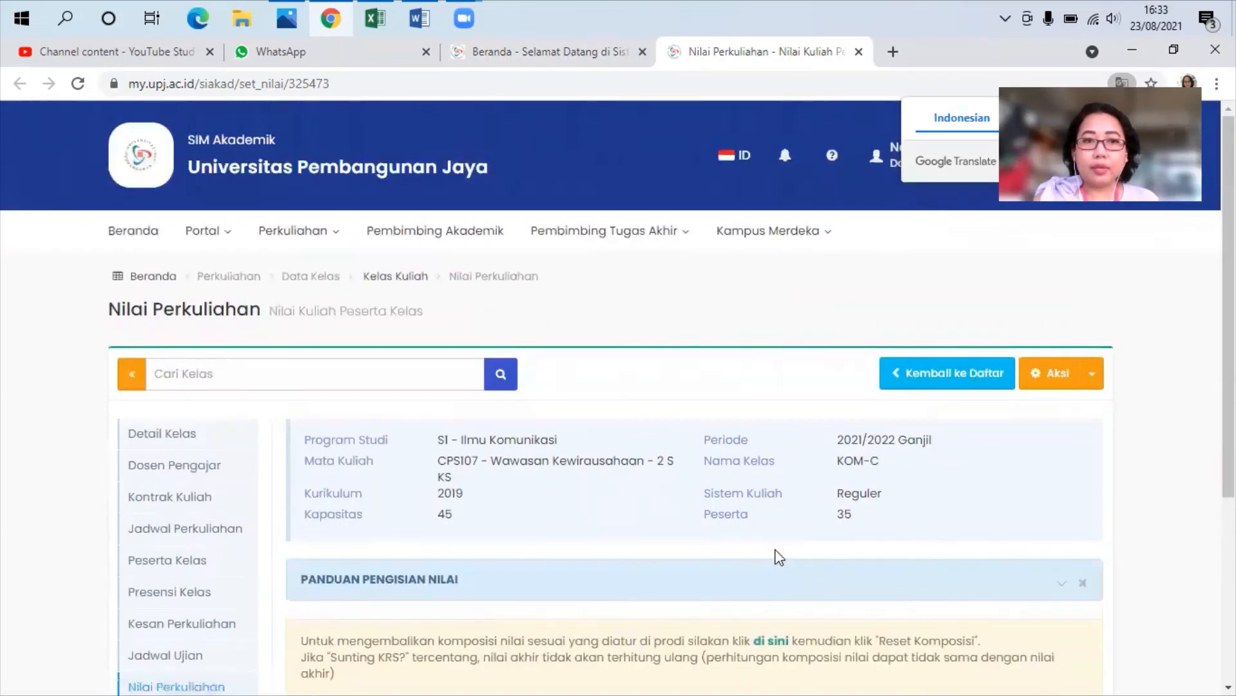